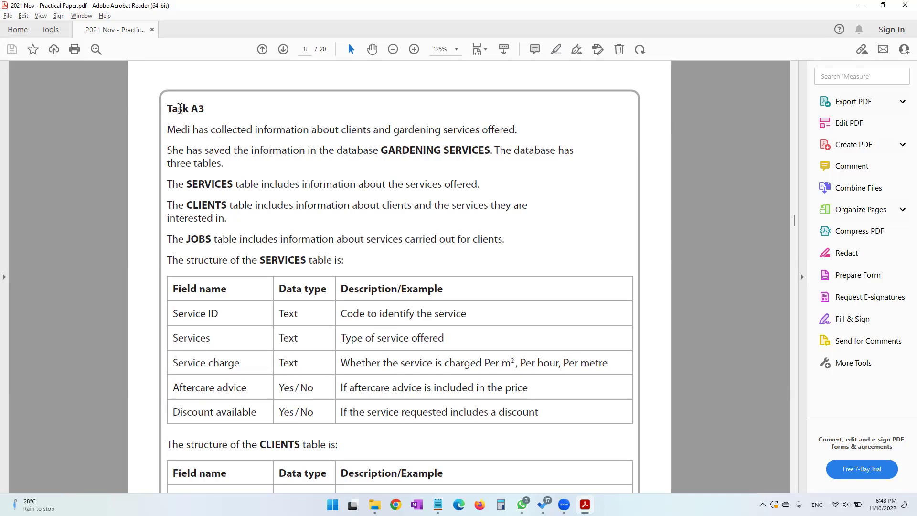
- Read the Task A3 introduction and open the GARDENING SERVICES database from the 2021 November folder in Access
triple_click(199, 107)
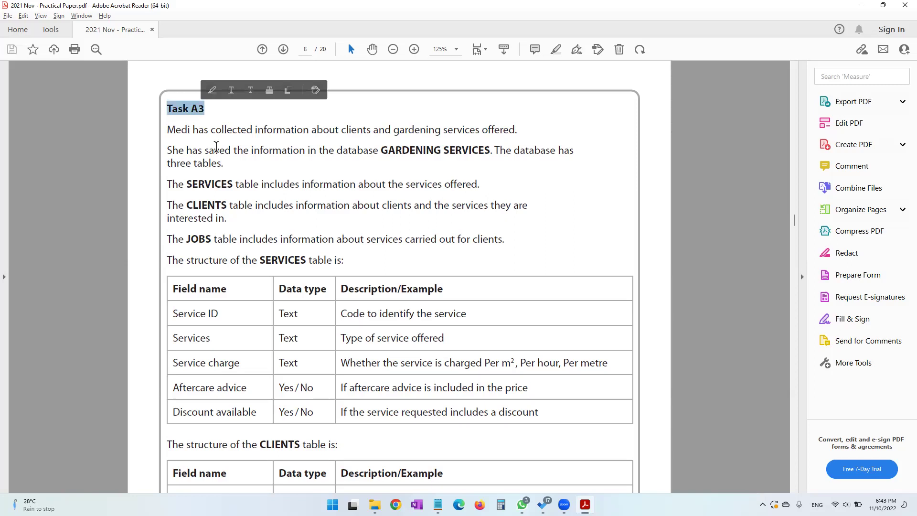
drag(193, 132, 515, 128)
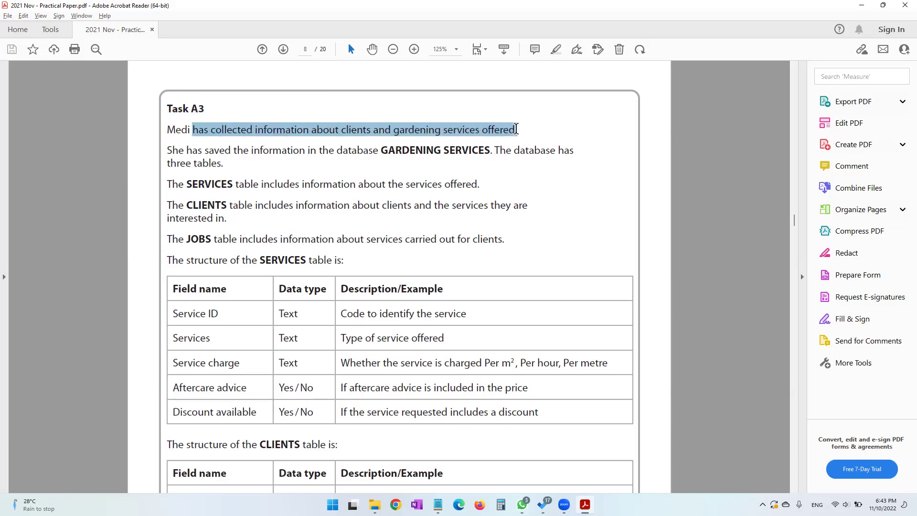
drag(186, 152, 477, 158)
mouse_move(375, 505)
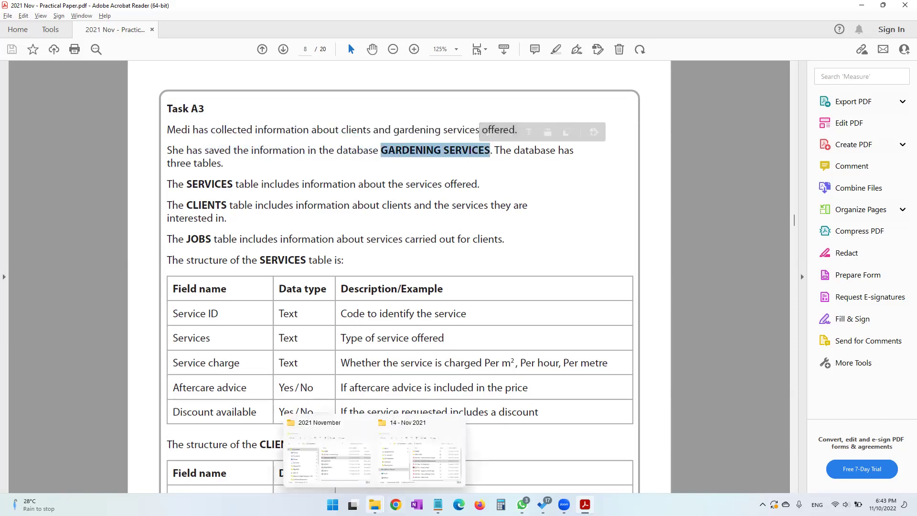
click(328, 465)
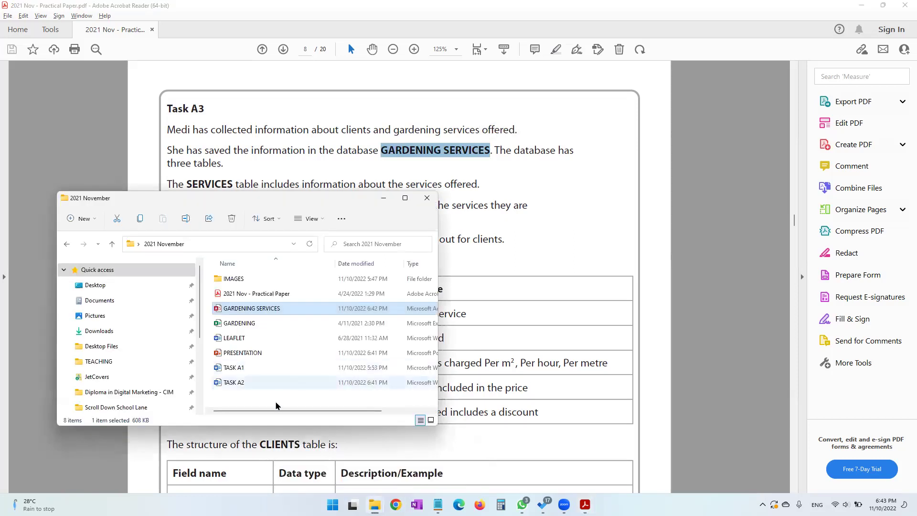
click(265, 309)
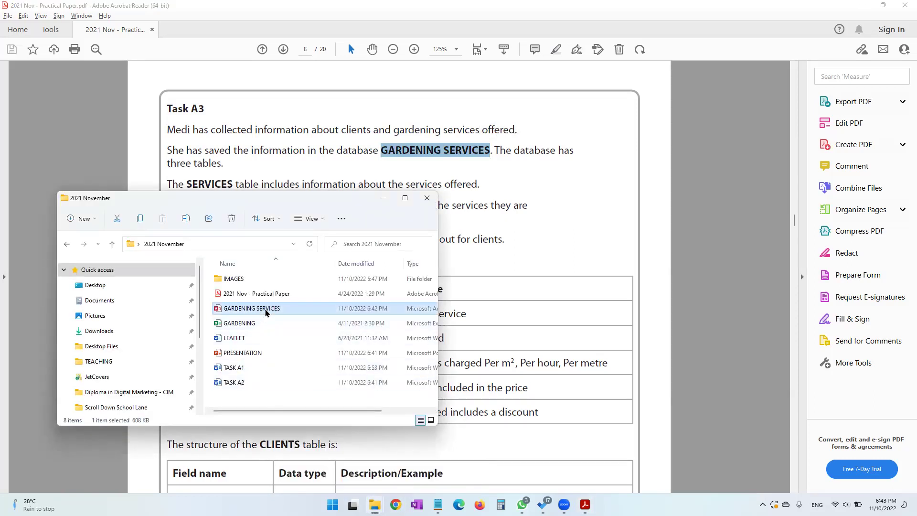
double_click(266, 309)
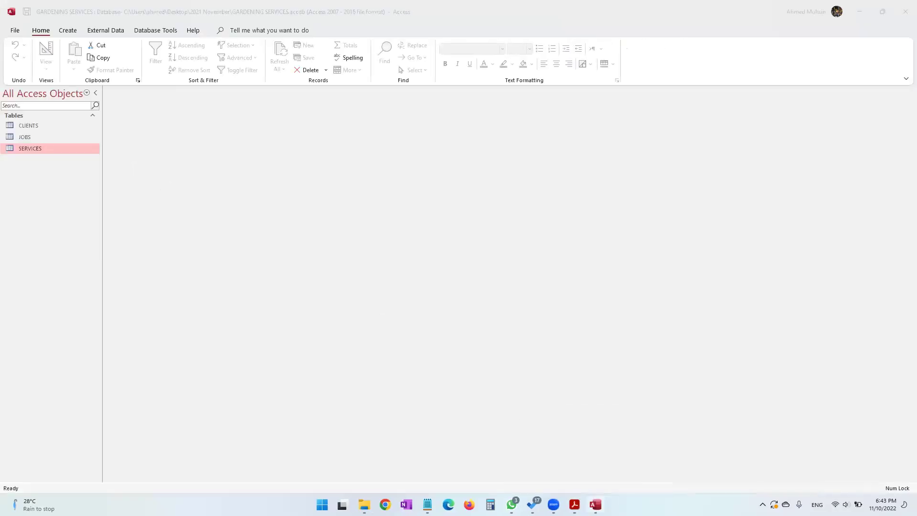
click(595, 504)
- Return to the practical paper in Acrobat Reader and read what the SERVICES, CLIENTS and JOBS tables each contain
key(alt+Tab)
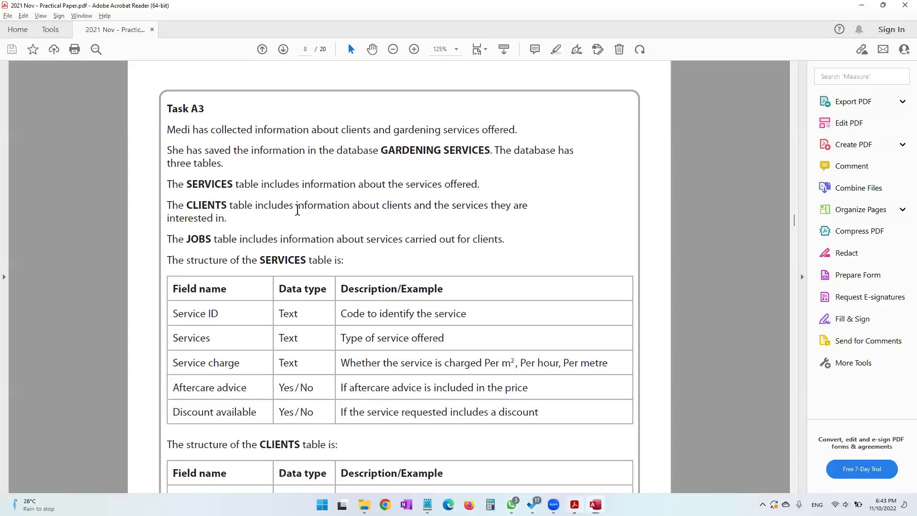
drag(183, 184, 470, 186)
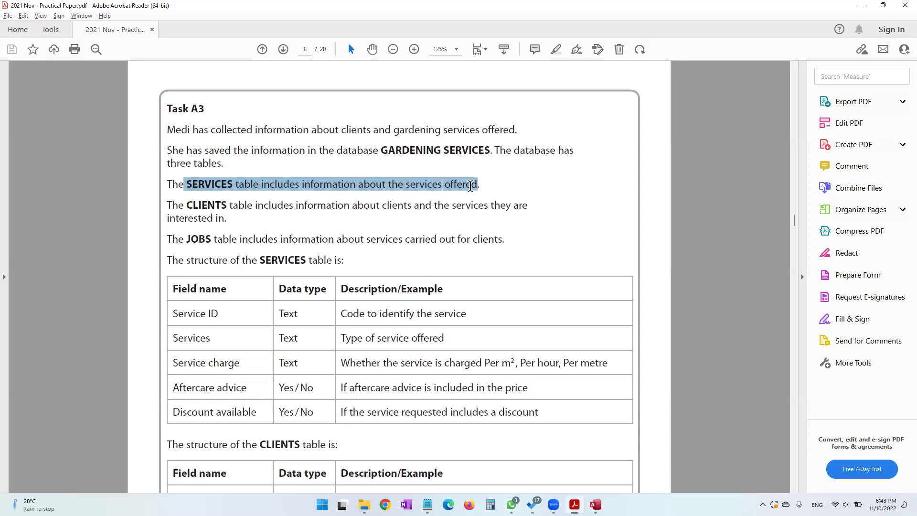
drag(188, 205, 253, 207)
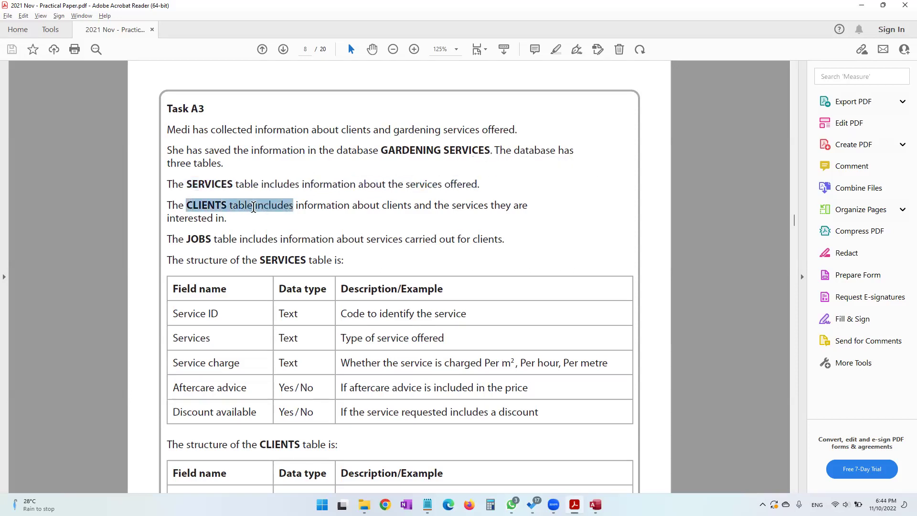
click(332, 206)
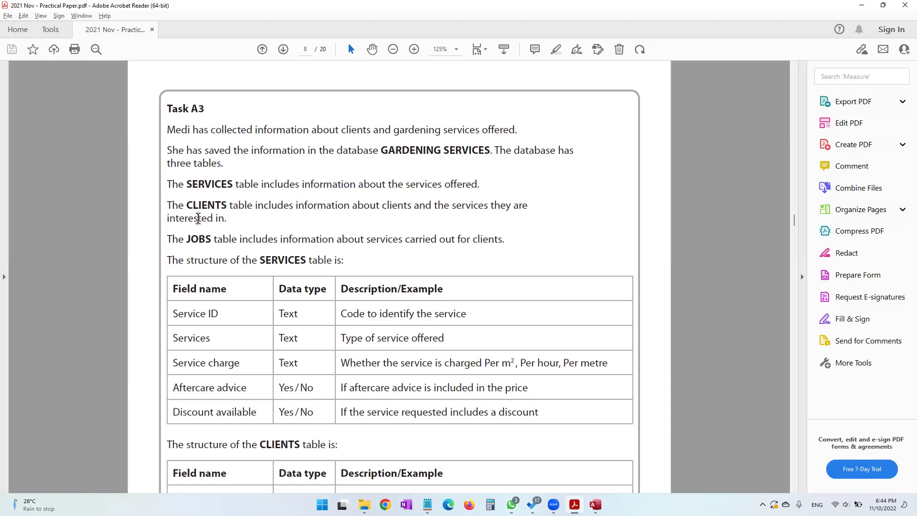
drag(186, 238, 431, 244)
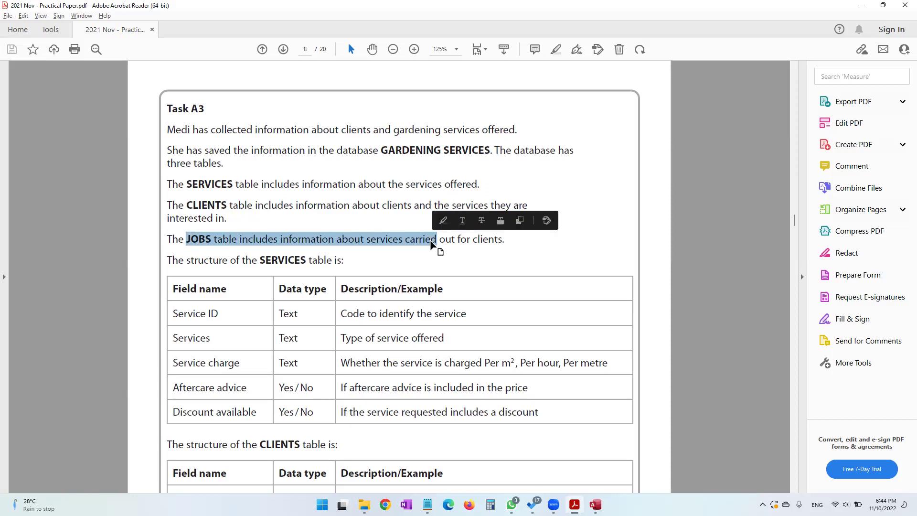
click(211, 209)
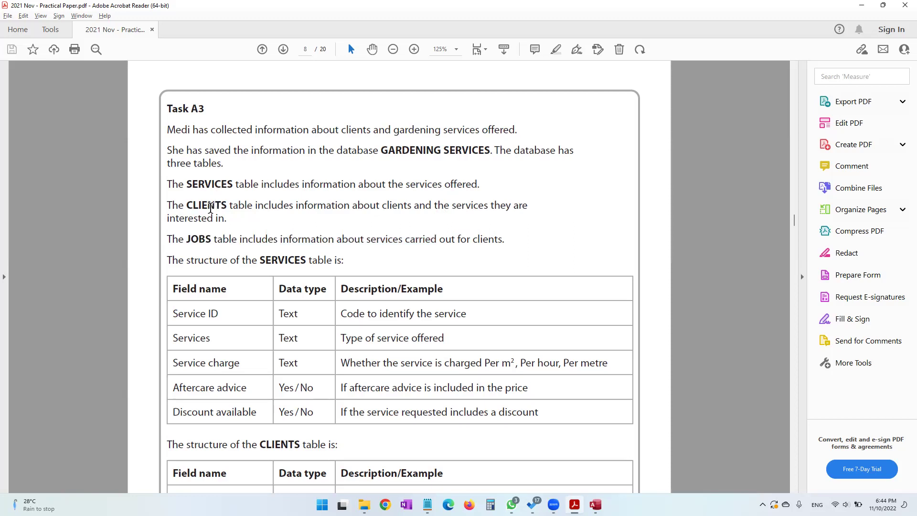
drag(185, 240, 236, 247)
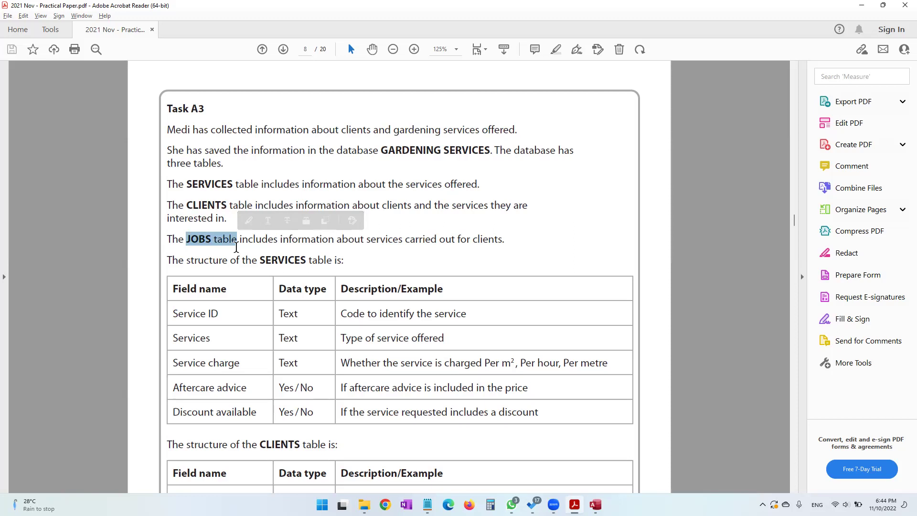
- Examine the field structures given in the paper for the SERVICES, CLIENTS and JOBS tables
scroll(459, 221, down, 2)
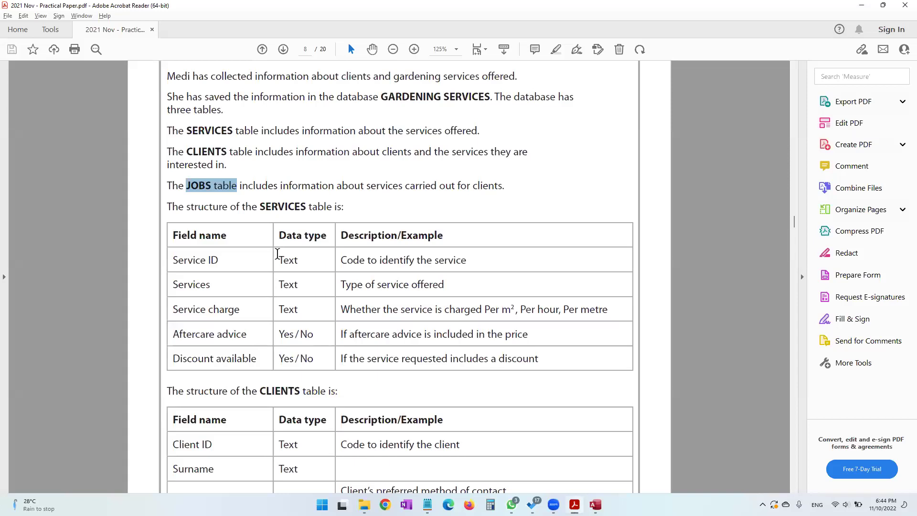
scroll(287, 268, down, 3)
scroll(253, 205, up, 1)
drag(265, 99, 306, 99)
drag(259, 284, 326, 283)
scroll(363, 343, down, 3)
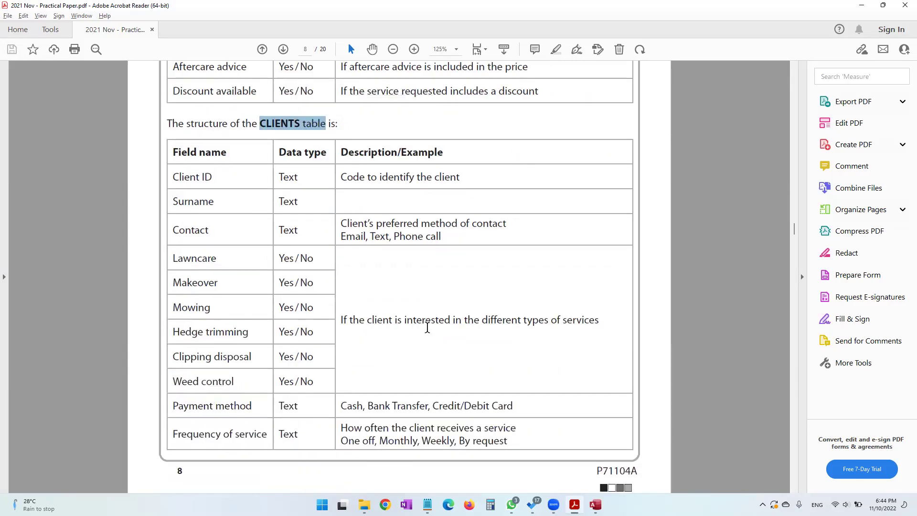
drag(393, 319, 598, 320)
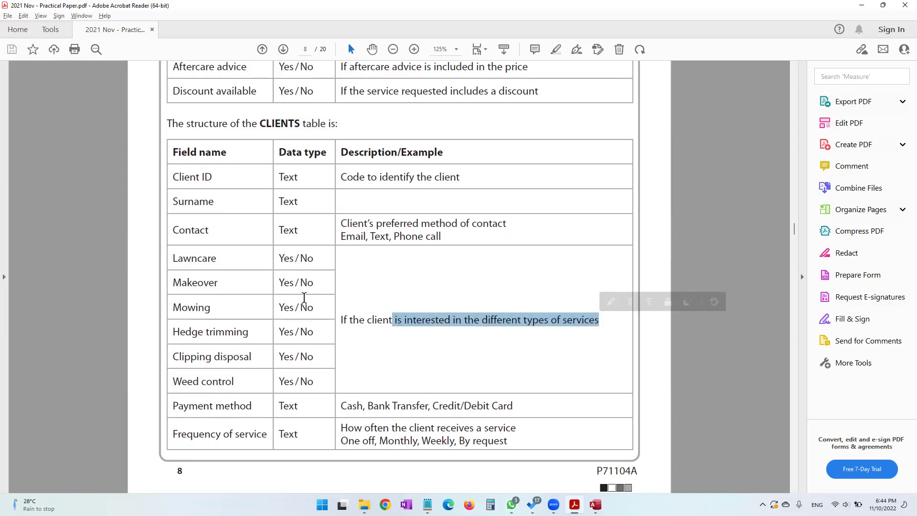
scroll(304, 301, down, 6)
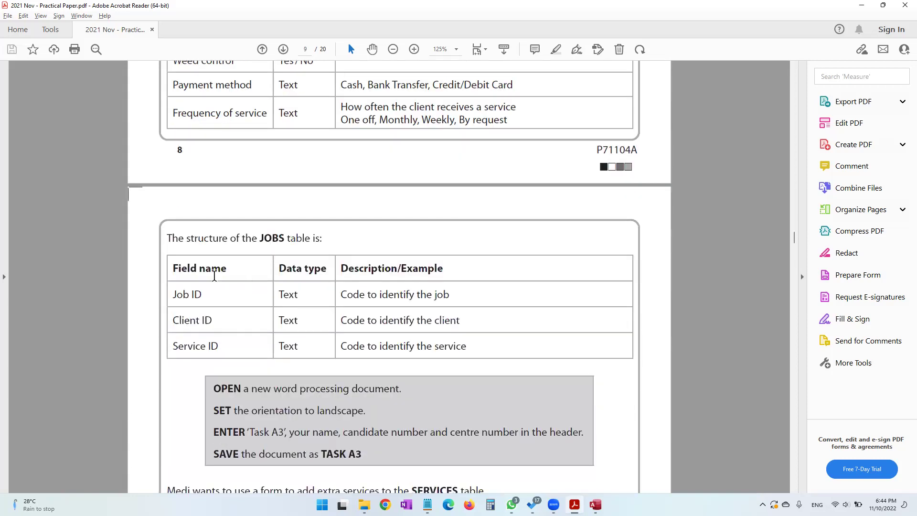
drag(166, 266, 485, 333)
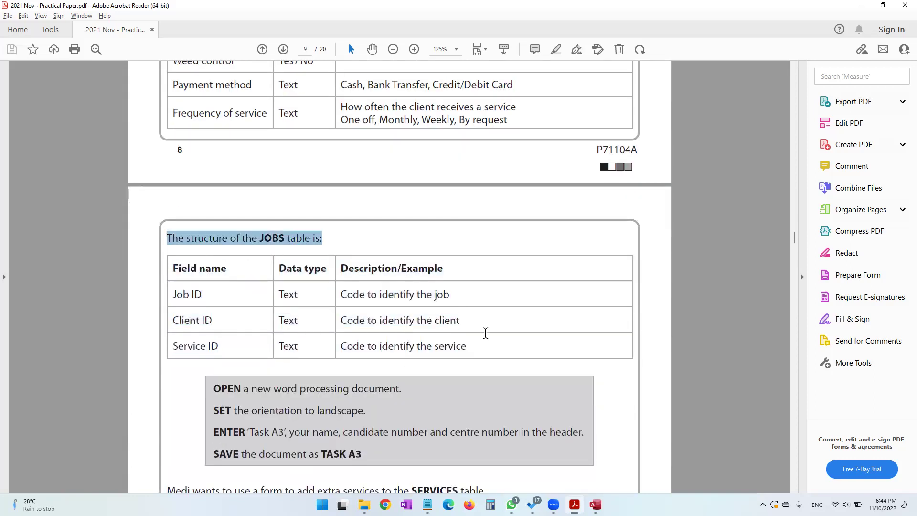
click(343, 304)
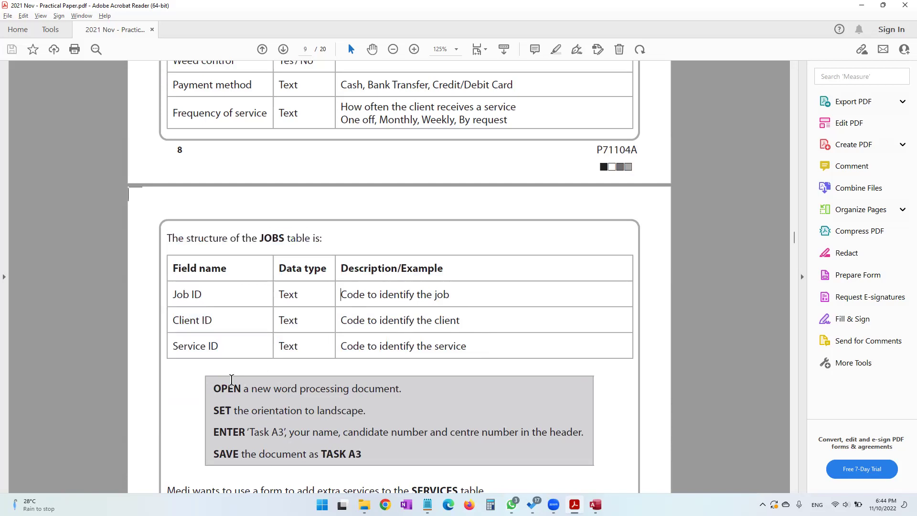
- Following the paper's document instructions, create a Word document named TASK A3 in the 2021 November folder and open it
drag(215, 389, 402, 388)
drag(230, 404, 367, 404)
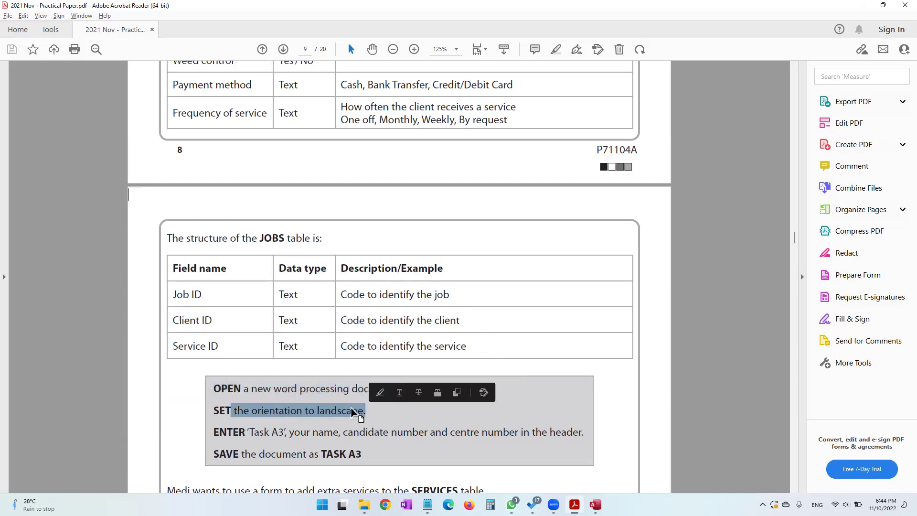
click(344, 432)
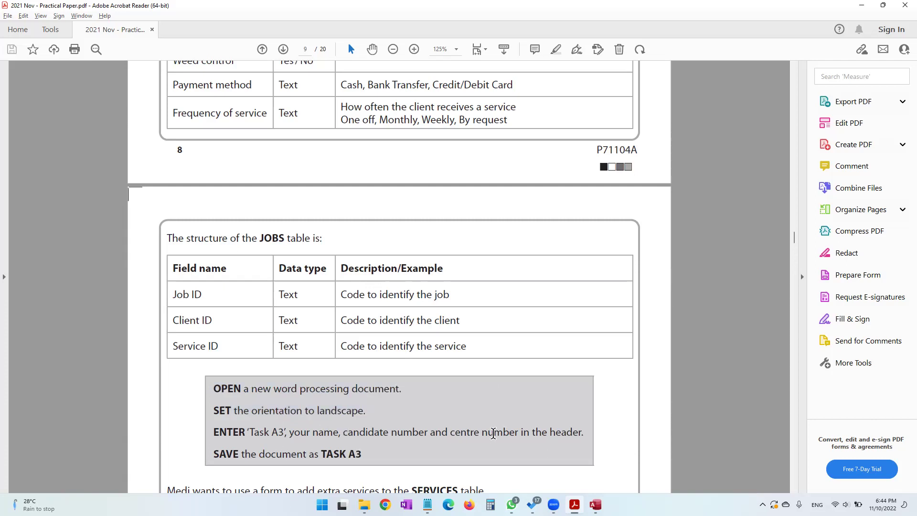
drag(322, 454, 358, 457)
mouse_move(364, 505)
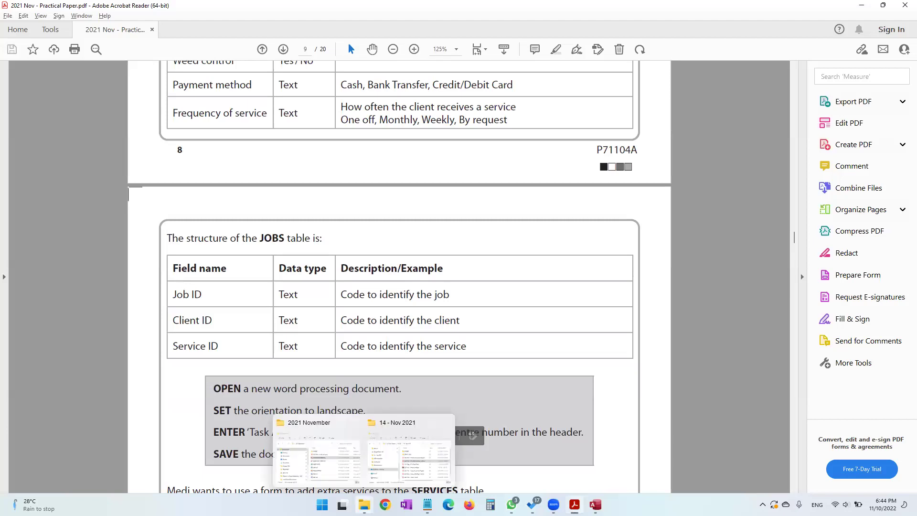
click(327, 466)
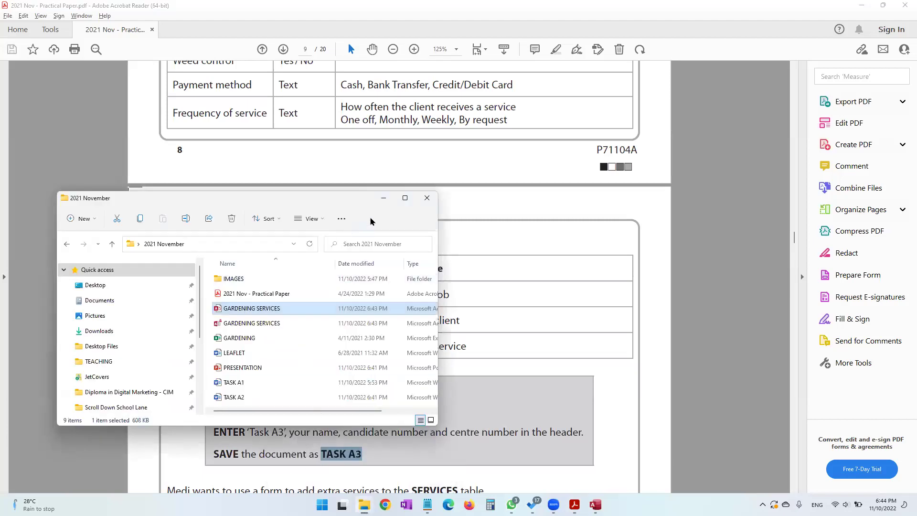
click(404, 199)
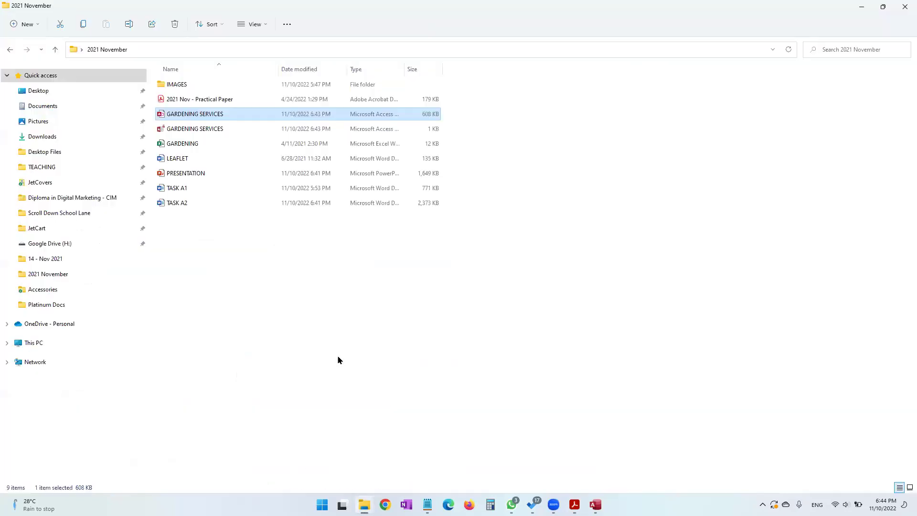
right_click(363, 357)
mouse_move(391, 376)
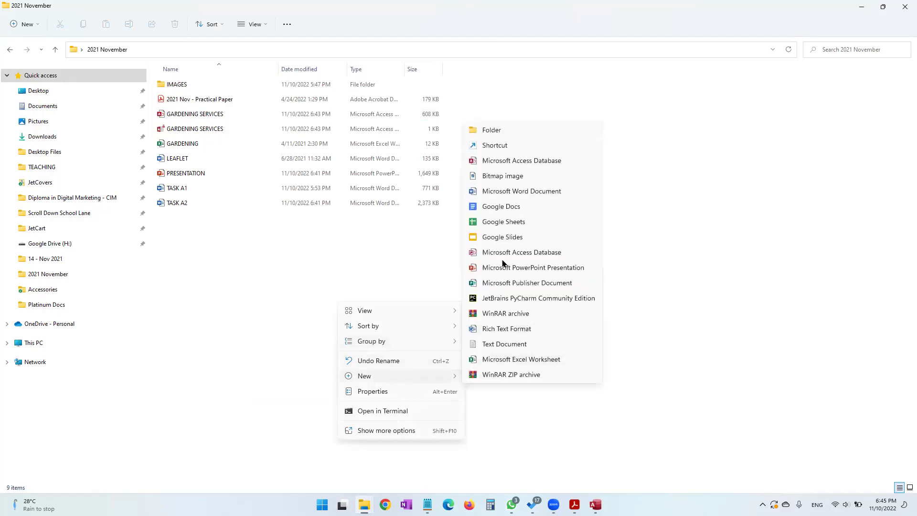
click(500, 191)
text(TASK A3)
key(Return)
key(Return)
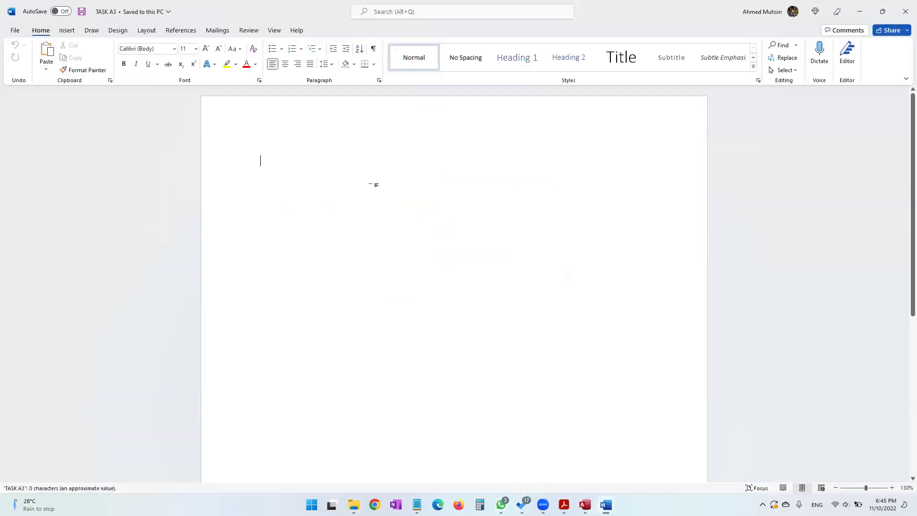
- Dismiss the account notice and set the TASK A3 document's page orientation to landscape
click(147, 30)
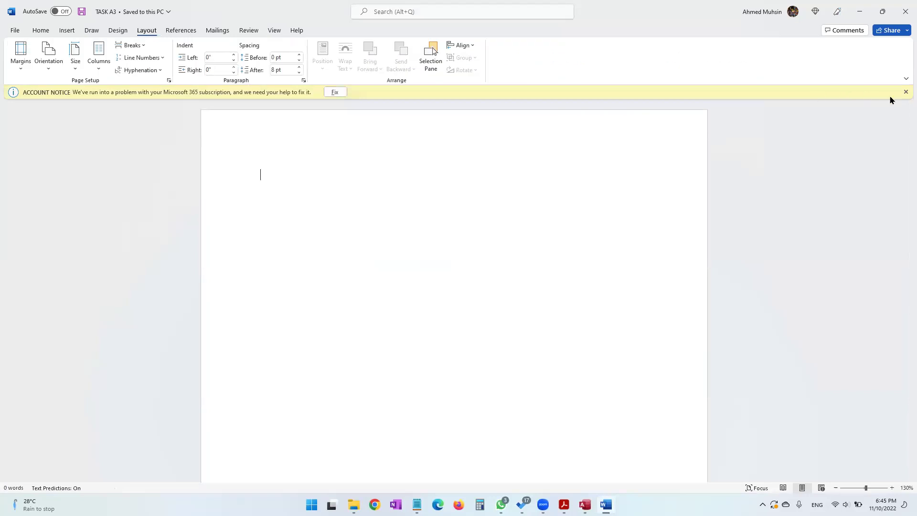
click(906, 91)
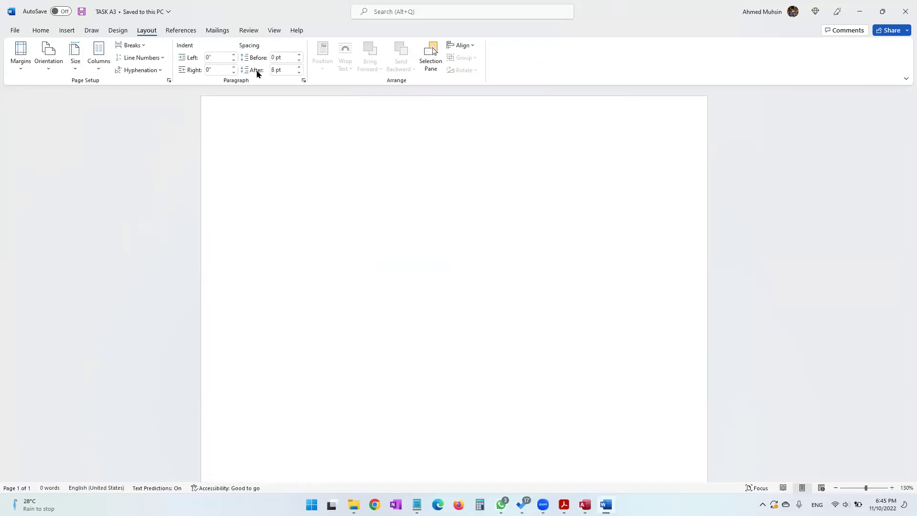
click(48, 69)
click(61, 116)
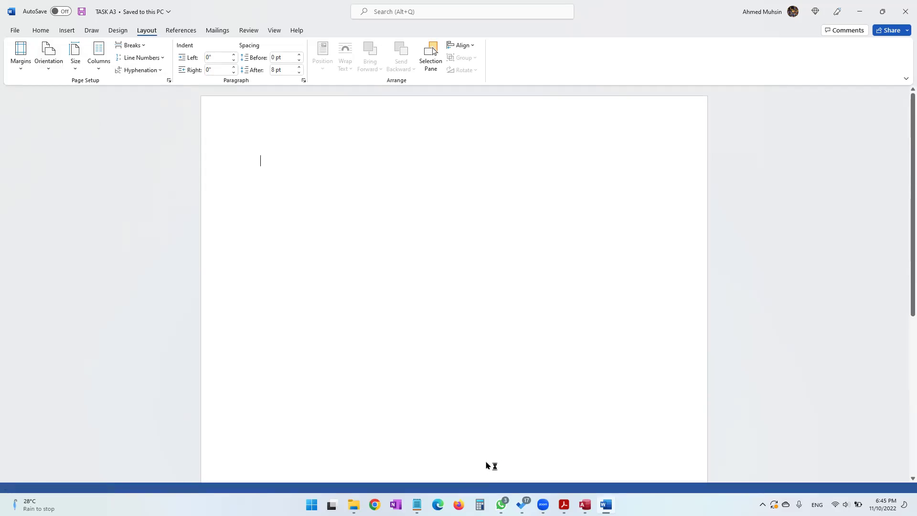
- Enter 'Task A3', the candidate's name, candidate number and centre number in the page header, and close the header
double_click(436, 114)
text(Task A3 Ahmed 1234 1234)
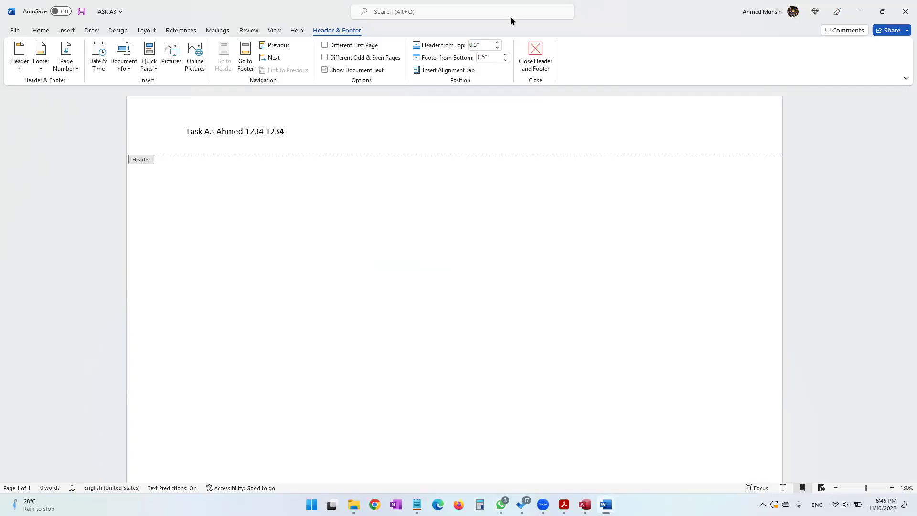
click(545, 64)
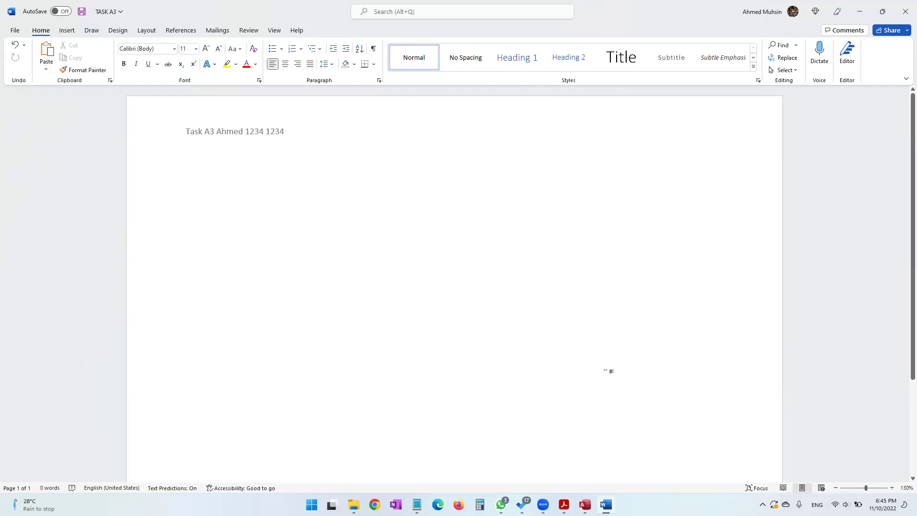
- Read the paper's instructions about the form for the SERVICES table and switch to the GARDENING SERVICES database in Access
key(alt+Tab)
scroll(384, 347, down, 3)
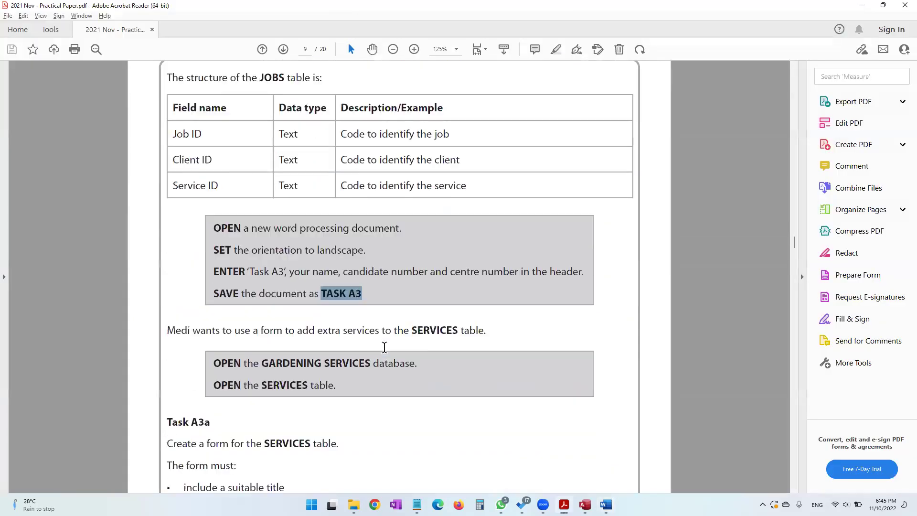
drag(170, 329, 316, 330)
drag(411, 330, 482, 346)
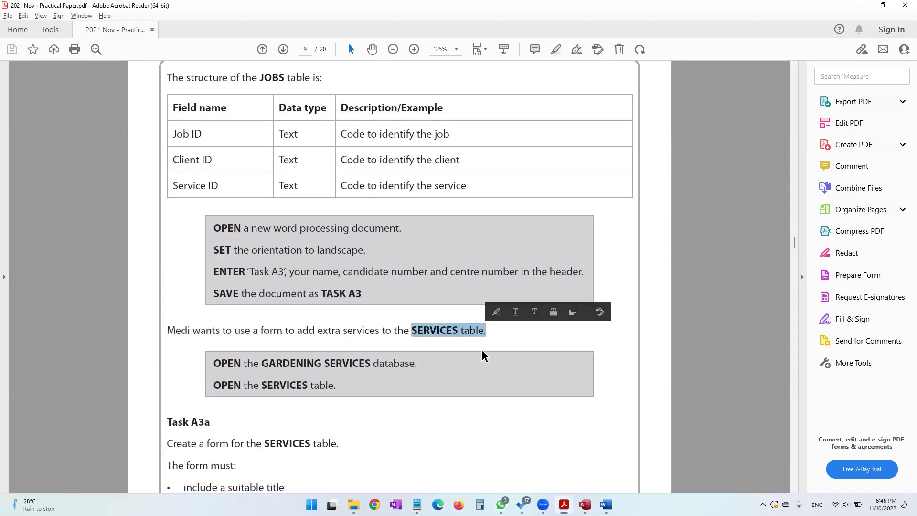
scroll(432, 324, down, 3)
drag(259, 256, 400, 253)
drag(213, 278, 326, 294)
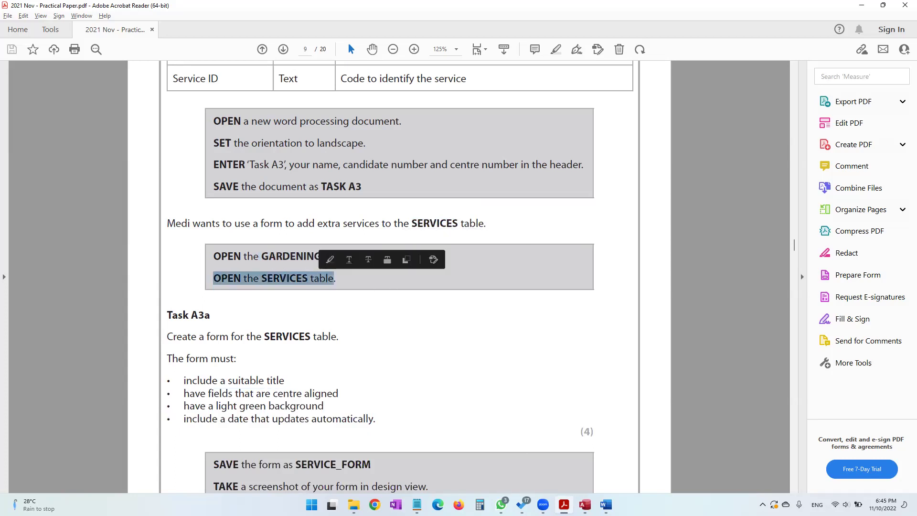
click(584, 504)
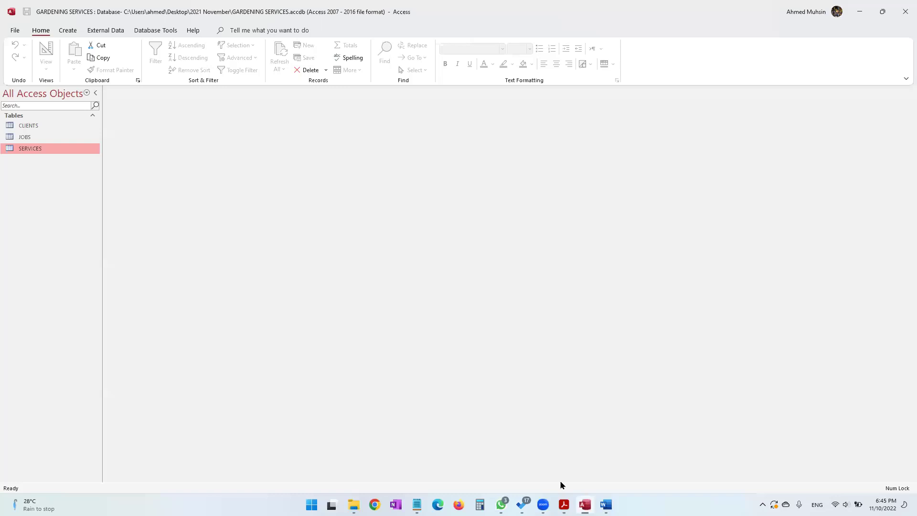
- Open the SERVICES table, check the Task A3a form requirements in the paper, and create a form based on that table
double_click(47, 152)
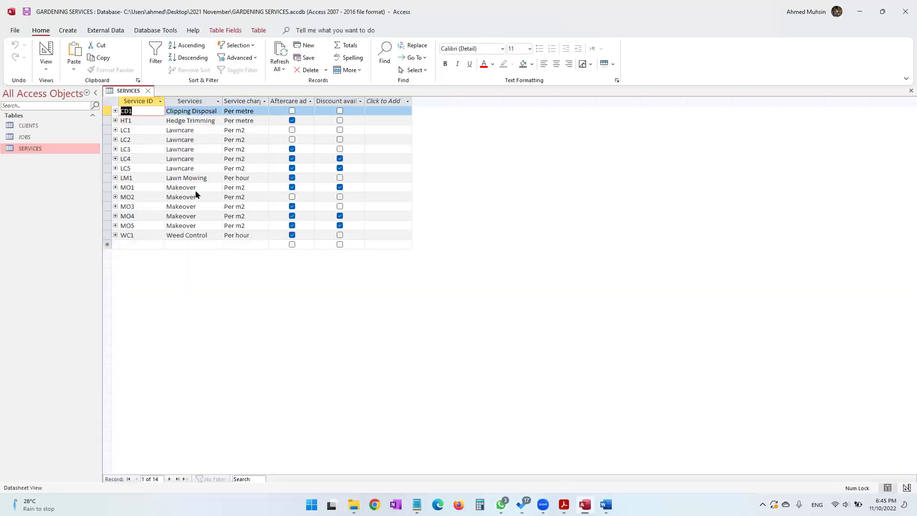
click(565, 504)
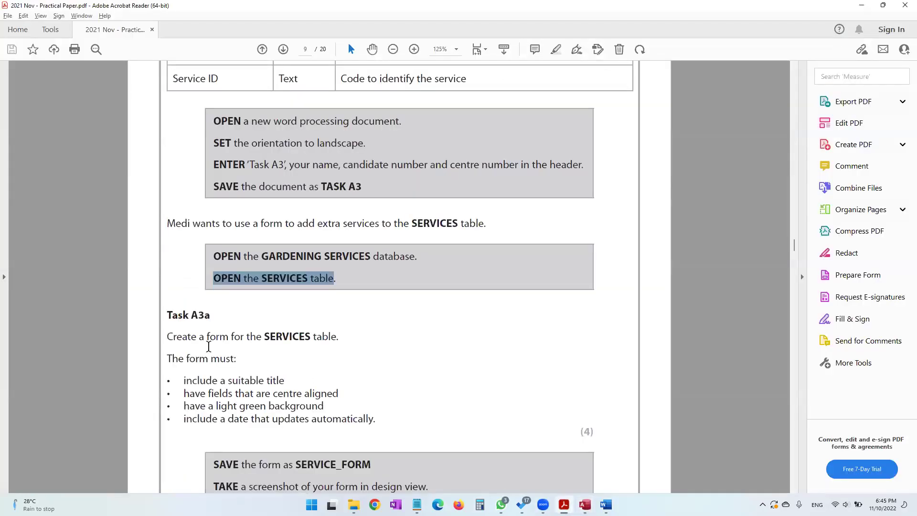
drag(167, 337, 328, 341)
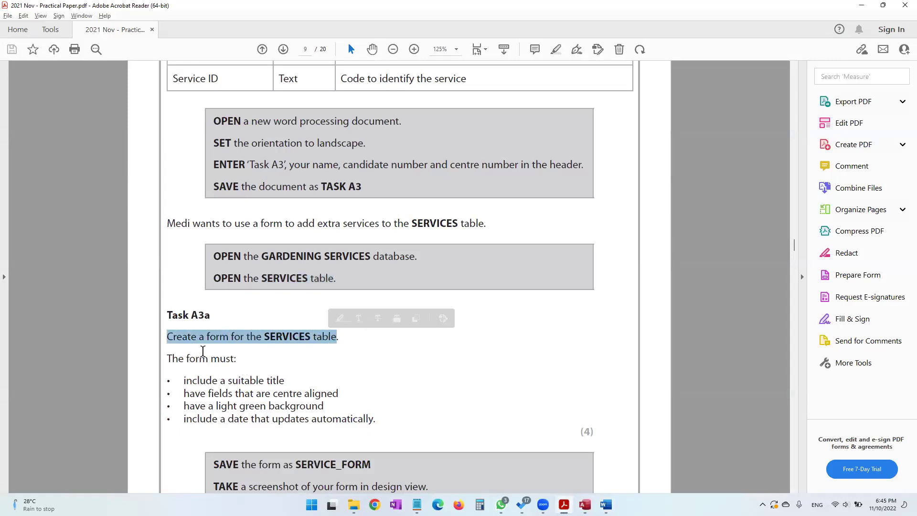
drag(185, 377, 356, 417)
key(alt+Tab)
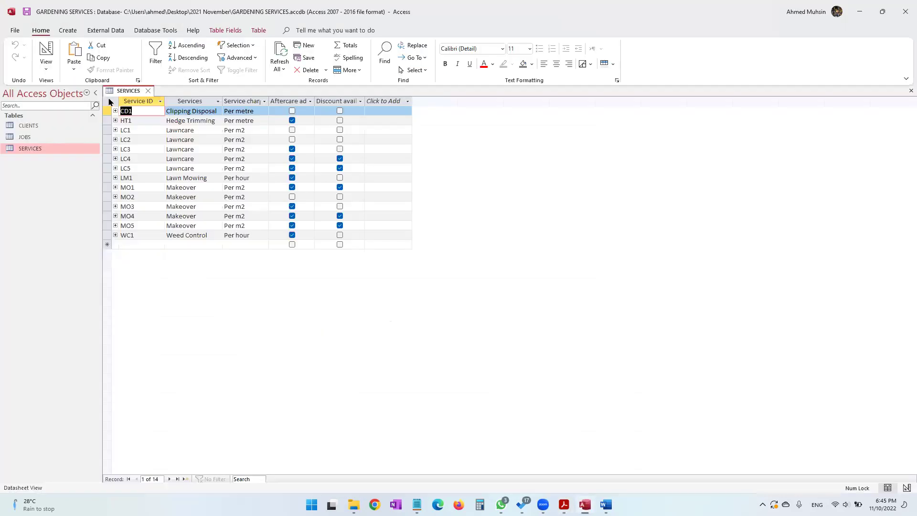
click(68, 30)
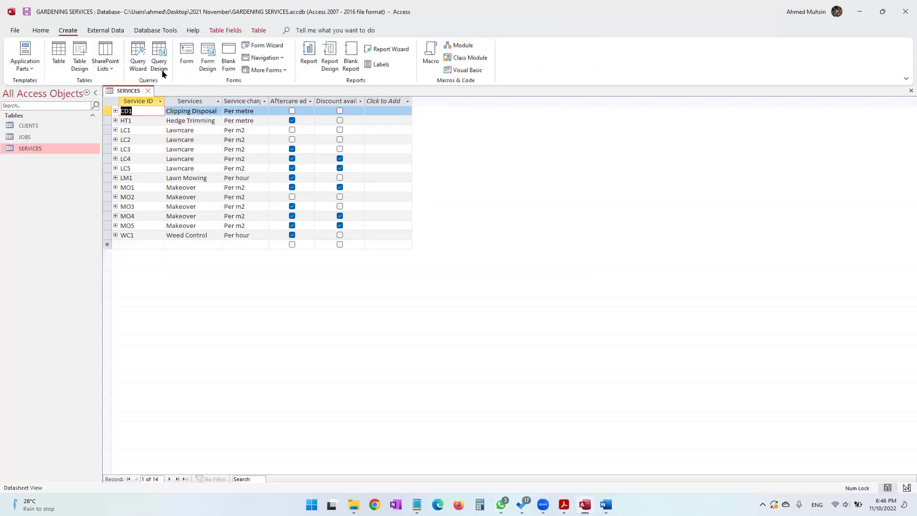
click(186, 65)
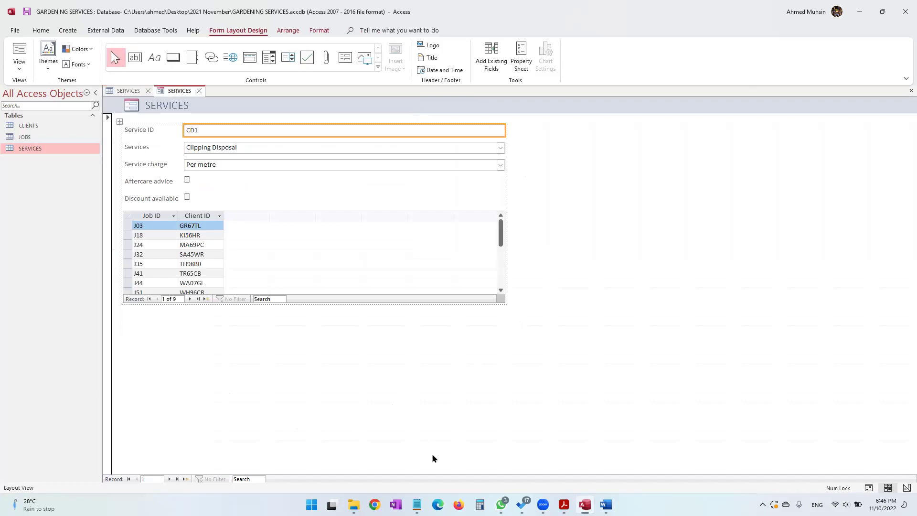
- Read the paper's requirement for a suitable form title and return to the new SERVICES form in Layout View
click(564, 505)
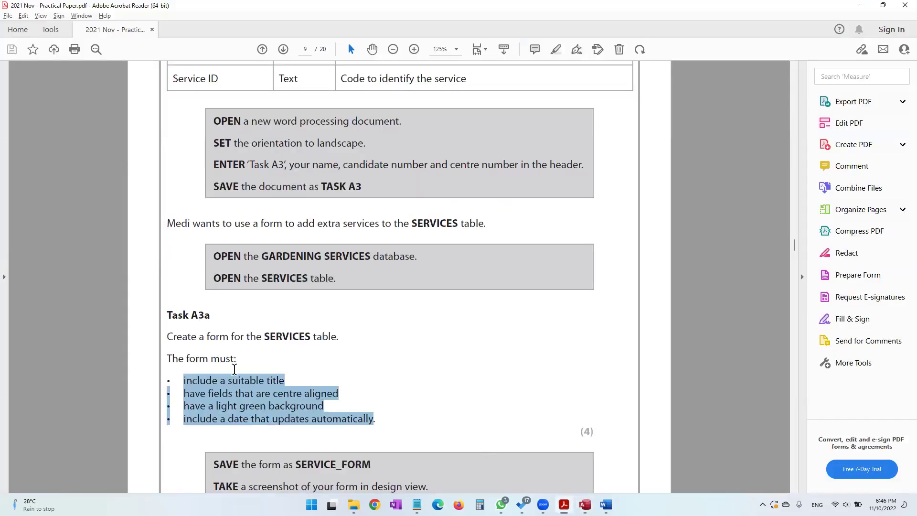
click(229, 386)
drag(185, 380, 286, 381)
key(alt+Tab)
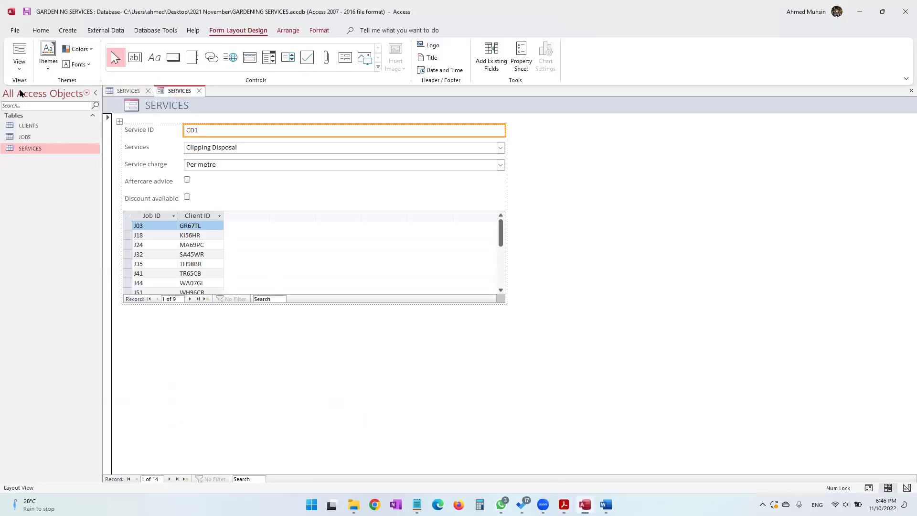
click(34, 31)
click(43, 69)
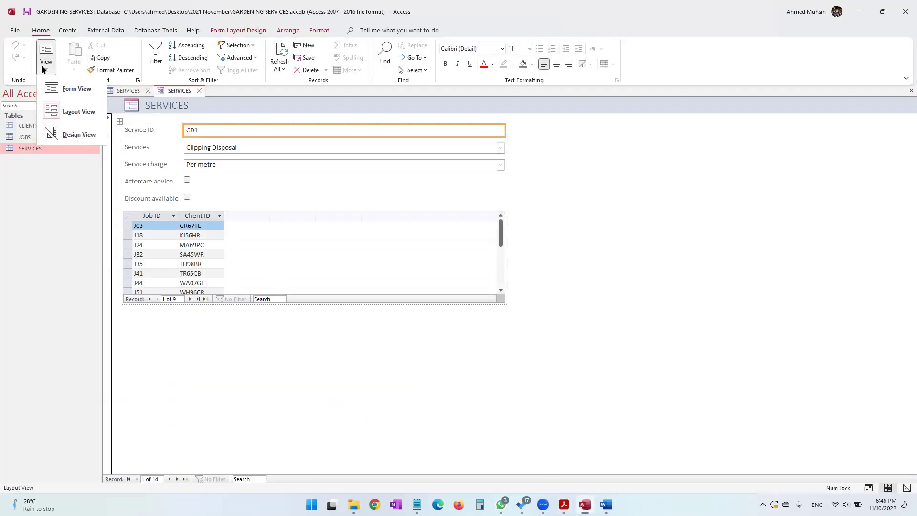
click(61, 120)
- Consult the Task A3 background in the paper and replace the form's title with 'Gardening Services Offered at TLA'
click(167, 106)
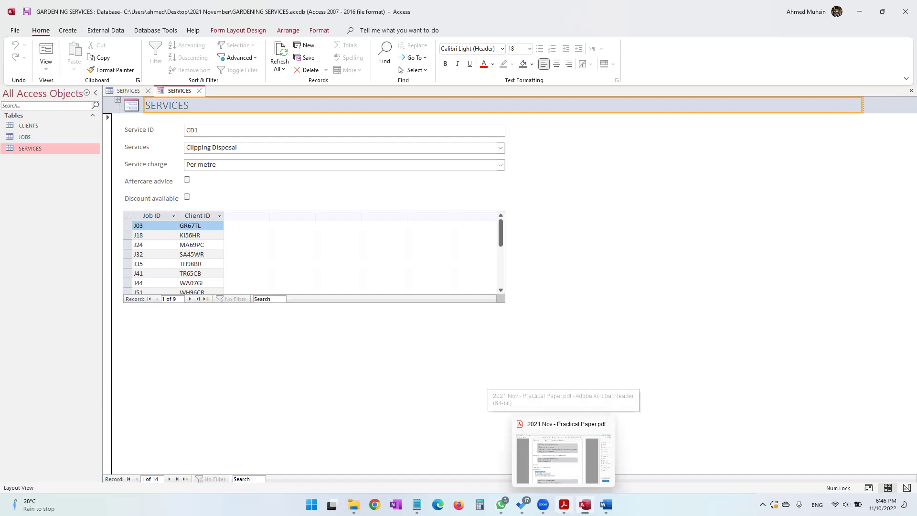
click(559, 449)
scroll(330, 290, up, 15)
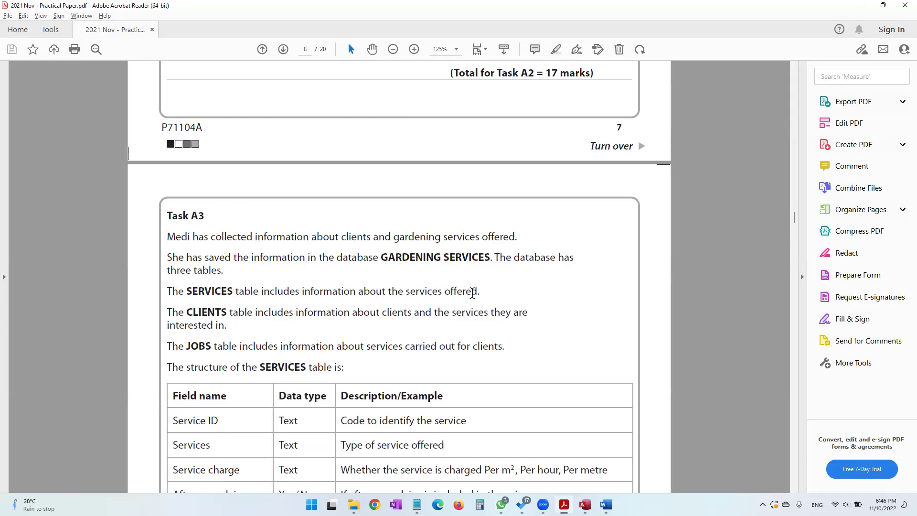
click(862, 9)
double_click(190, 106)
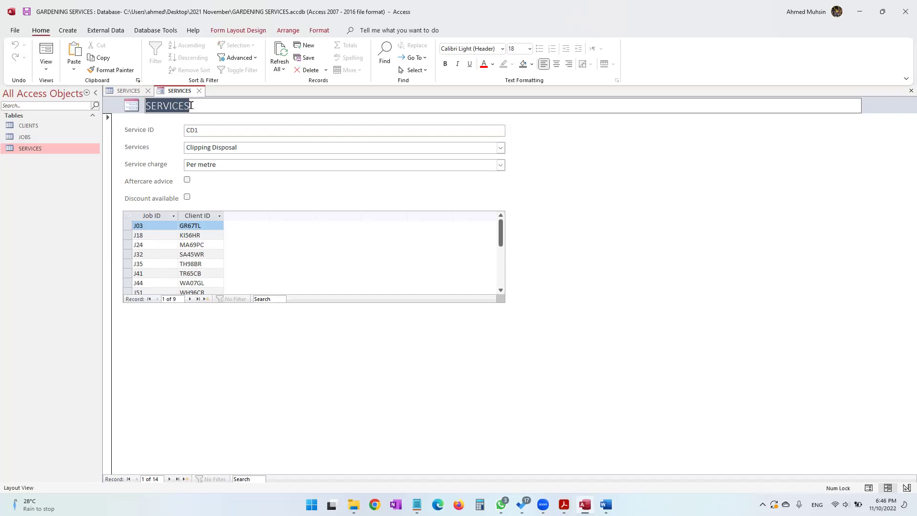
text(GArdenin)
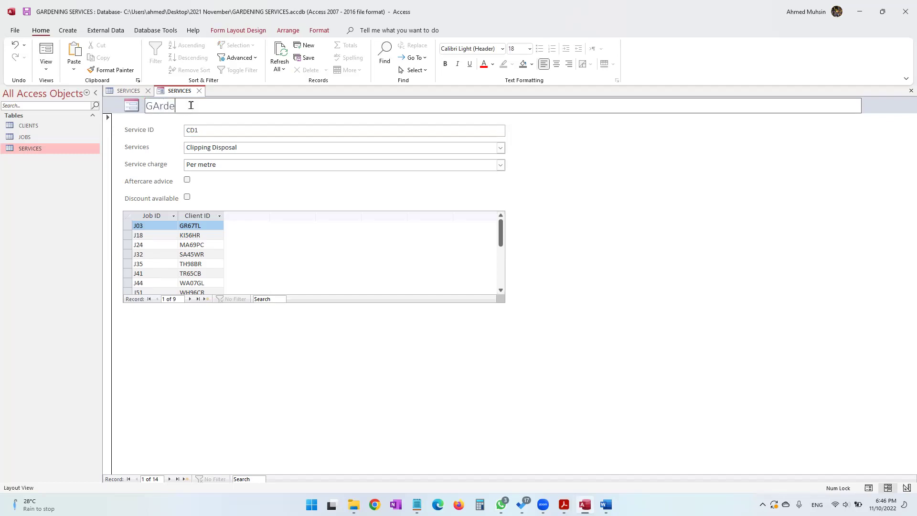
key(BackSpace)
key(BackSpace)
key(BackSpace)
key(BackSpace)
key(BackSpace)
key(BackSpace)
key(BackSpace)
key(BackSpace)
key(BackSpace)
text(dening Services Offered at)
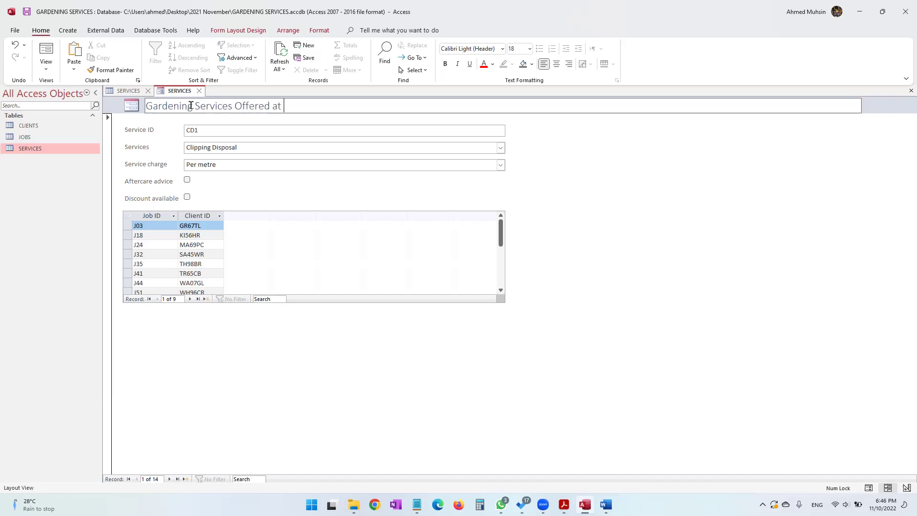
text( TLA)
click(313, 340)
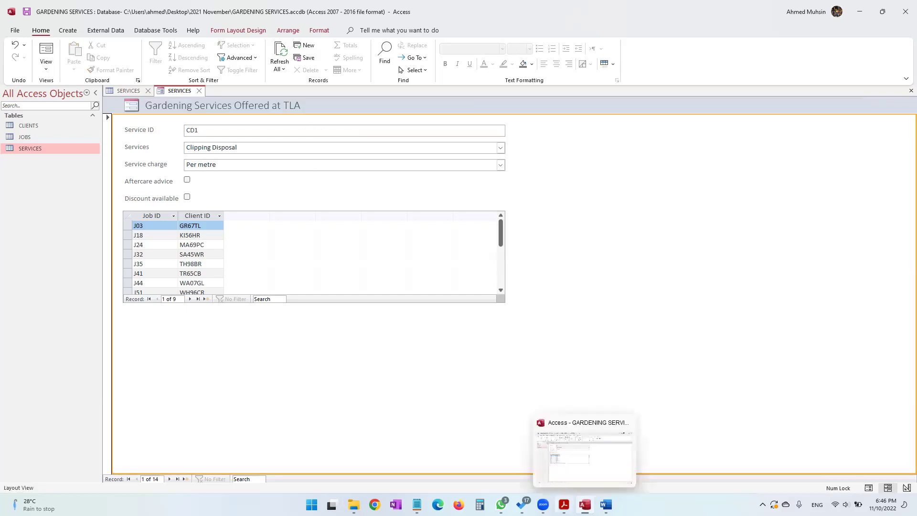
- Following the paper's alignment requirement, centre align the Service ID, Services and Service charge fields on the form
click(564, 504)
scroll(363, 373, down, 5)
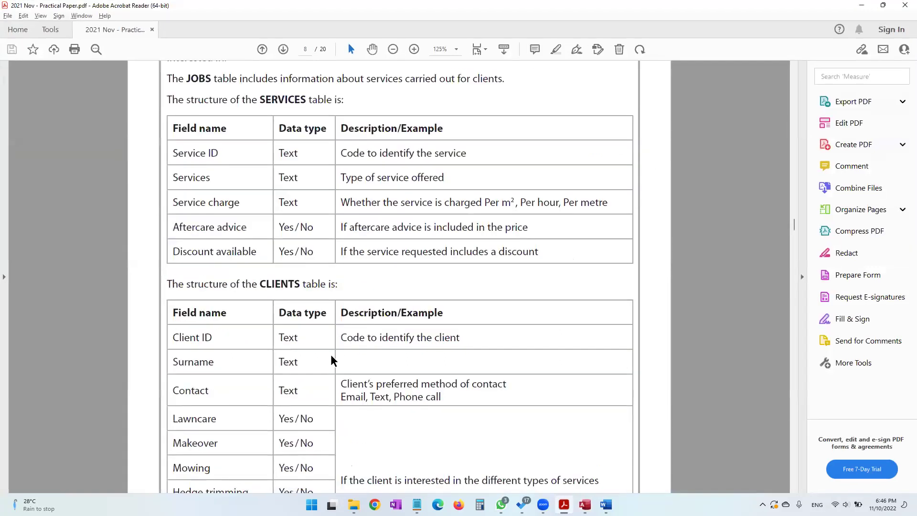
scroll(330, 354, down, 15)
drag(184, 179, 338, 181)
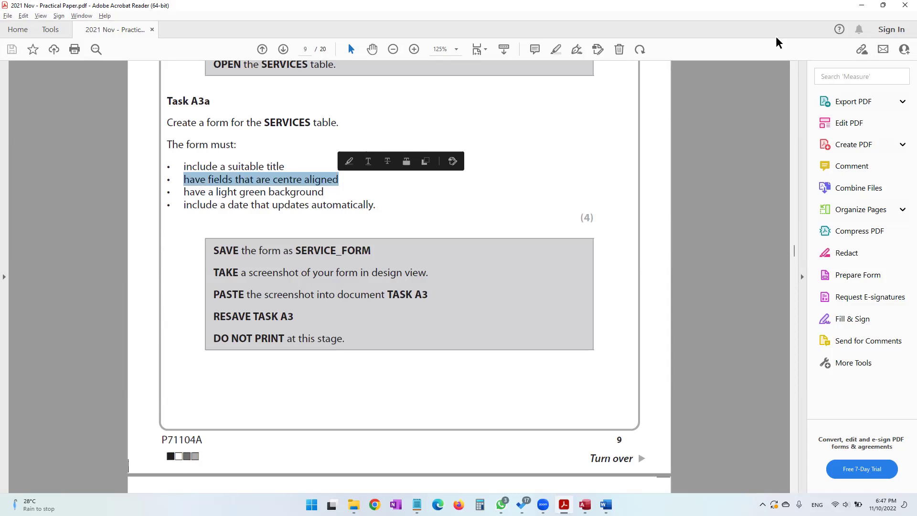
click(862, 6)
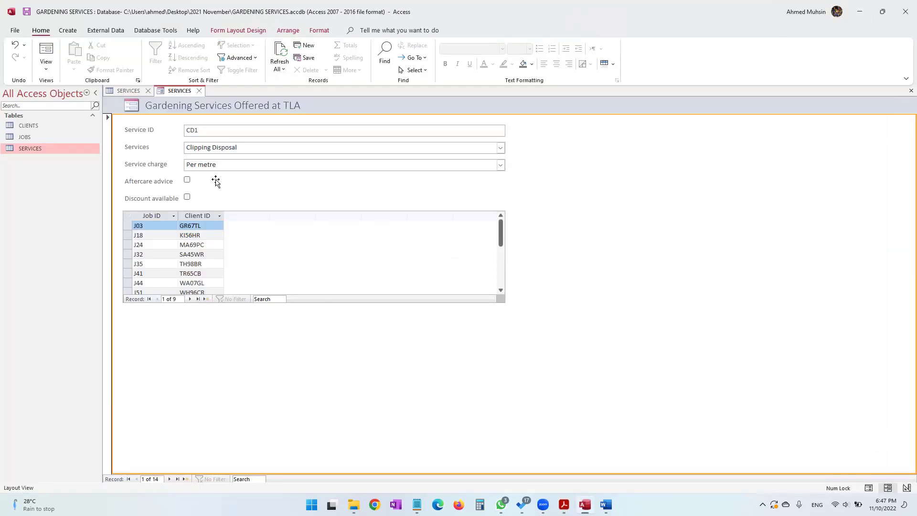
click(241, 135)
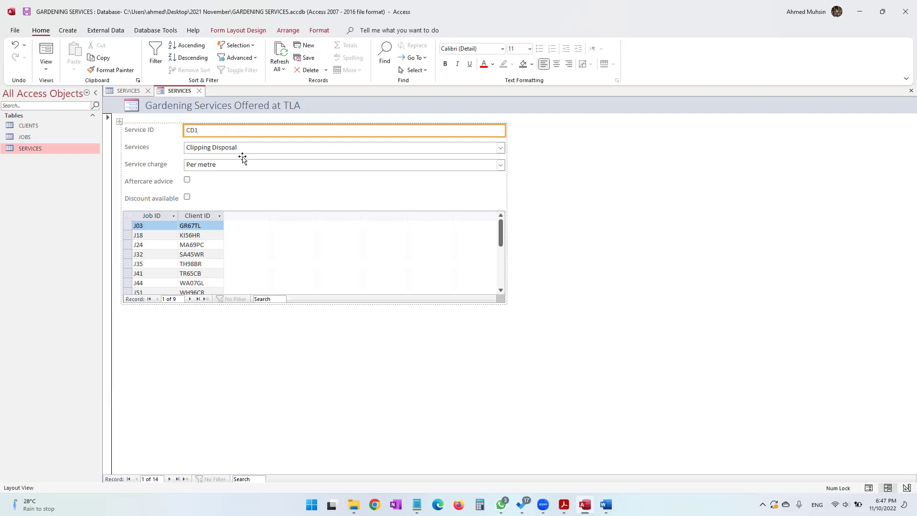
shift+click(242, 151)
shift+click(242, 167)
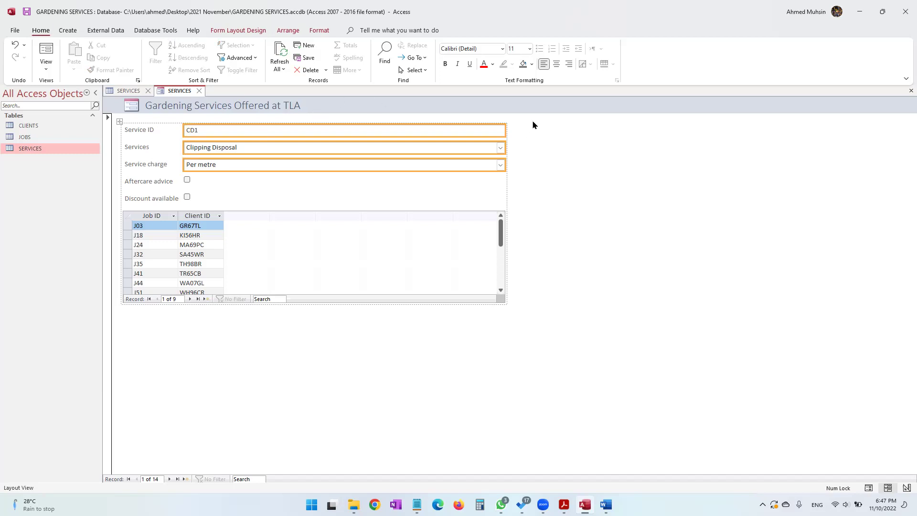
click(557, 67)
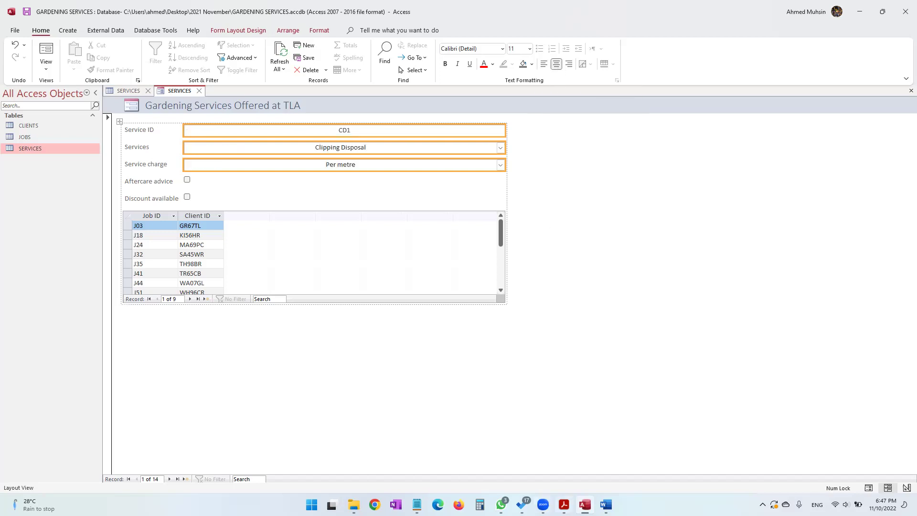
- Check the paper's background requirement and fill the form's Detail section with a light green theme colour
click(564, 505)
drag(186, 192, 328, 192)
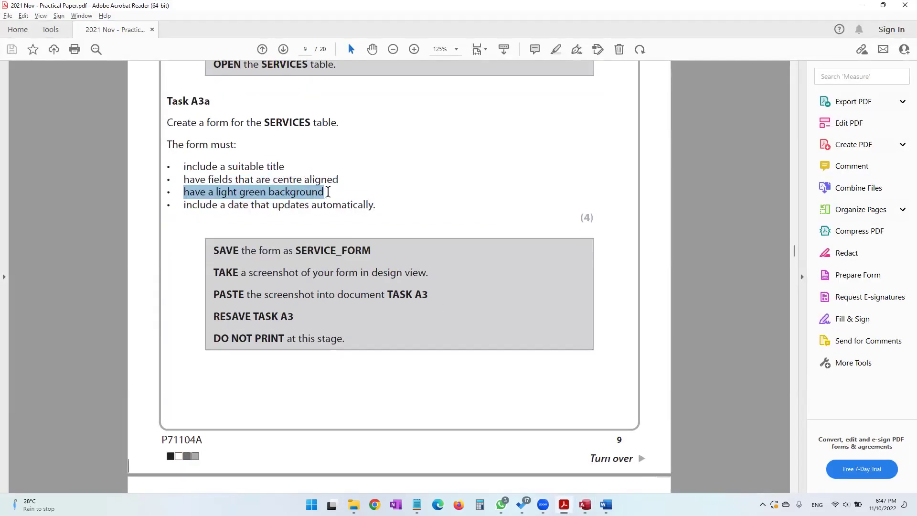
click(861, 6)
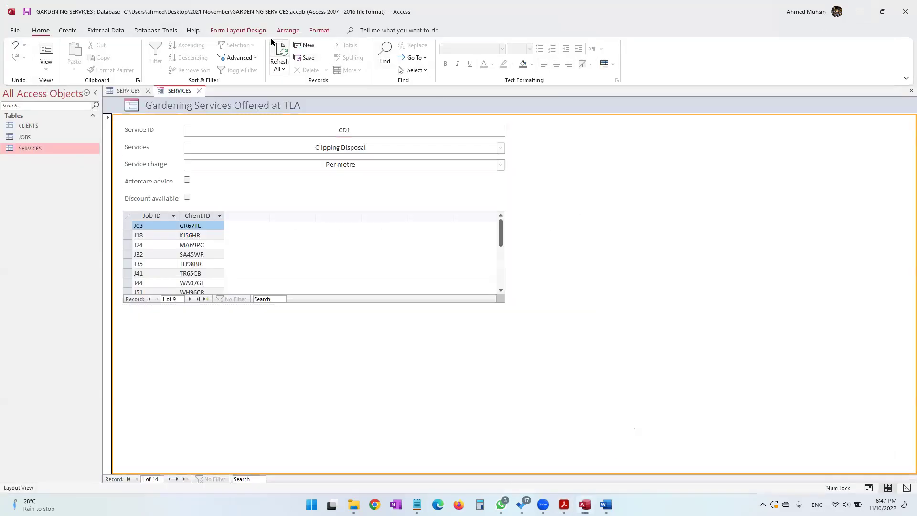
click(255, 32)
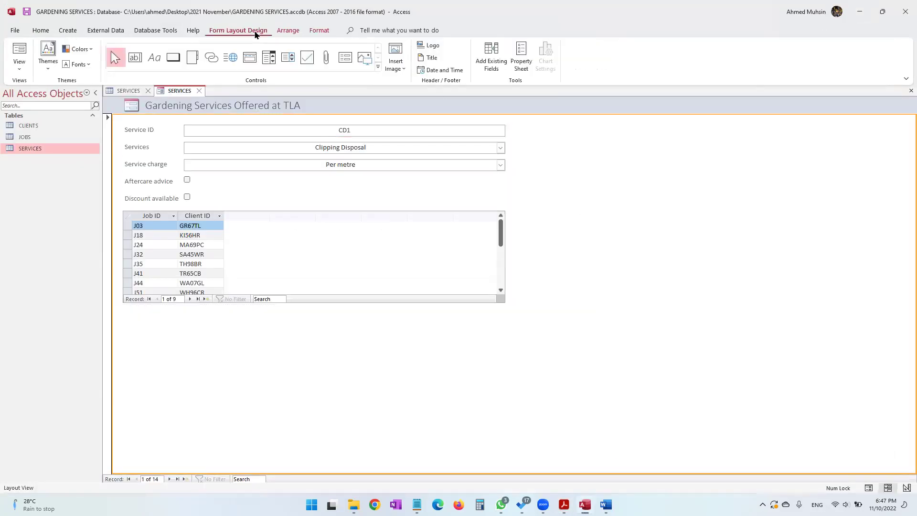
click(288, 33)
click(315, 33)
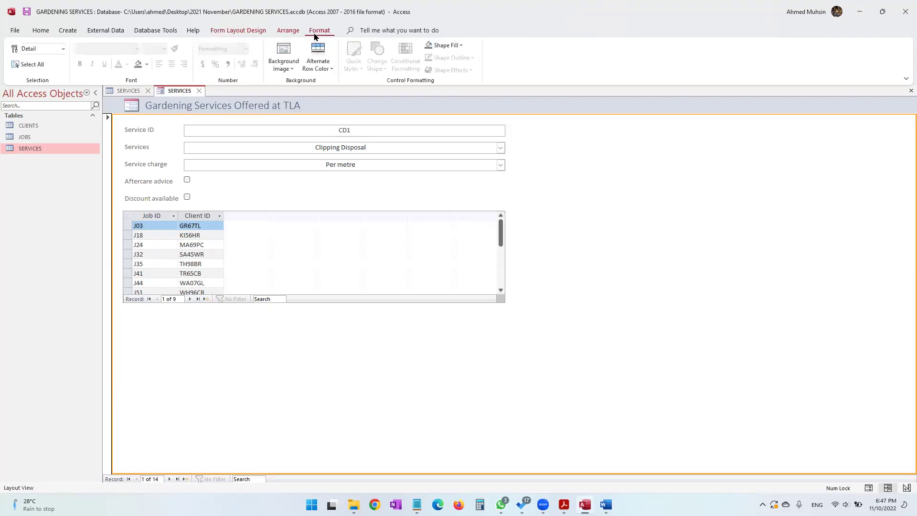
click(448, 46)
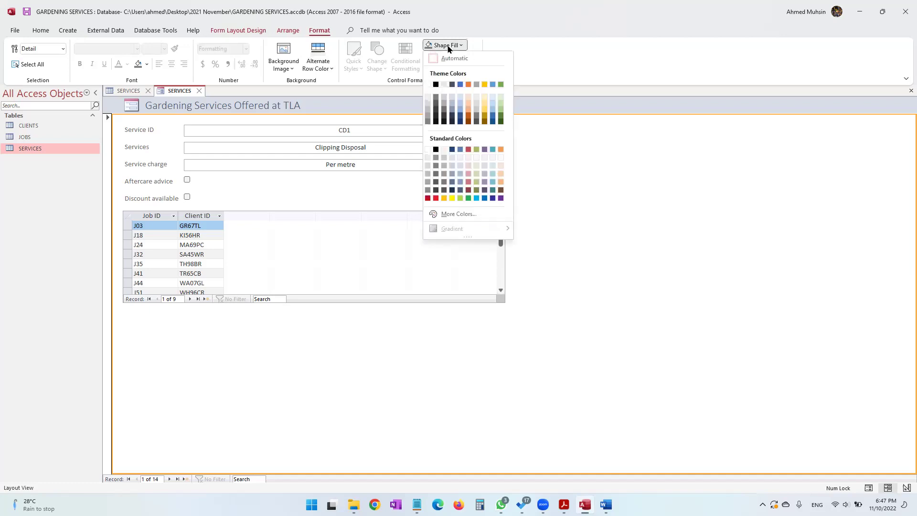
click(501, 100)
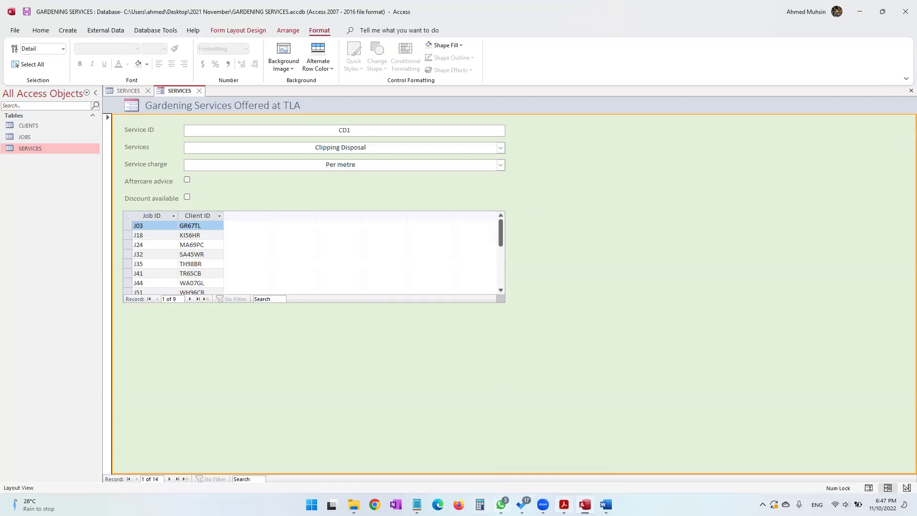
- Following the paper's date requirement, insert an automatically updating date in the form header, using the long weekday format and excluding the time
click(564, 504)
drag(186, 204, 375, 205)
click(367, 211)
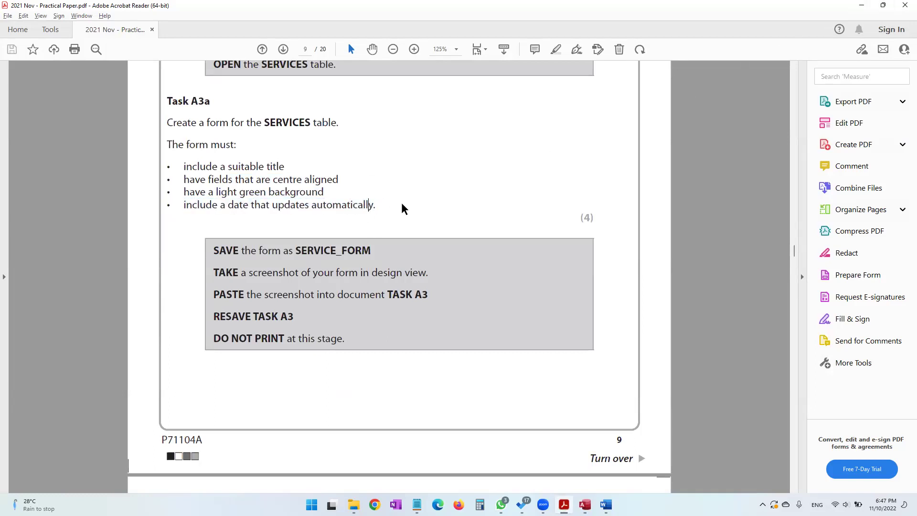
click(862, 5)
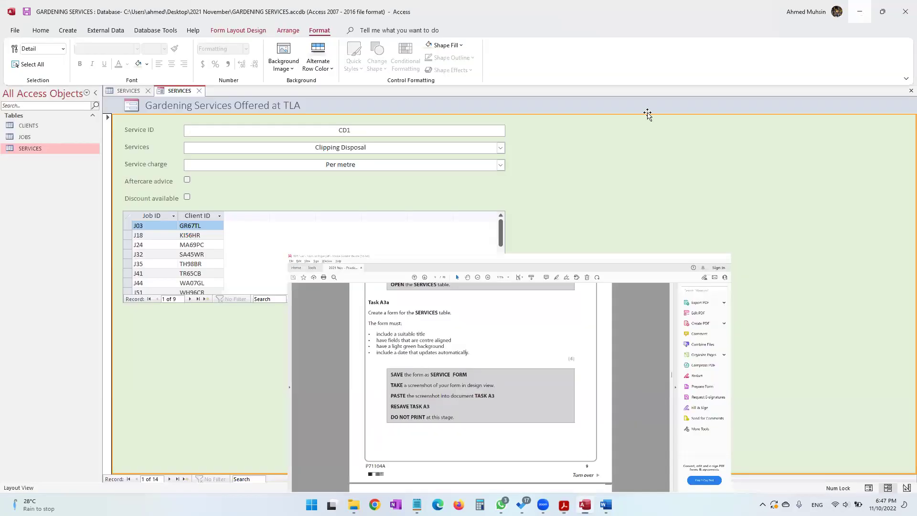
click(297, 31)
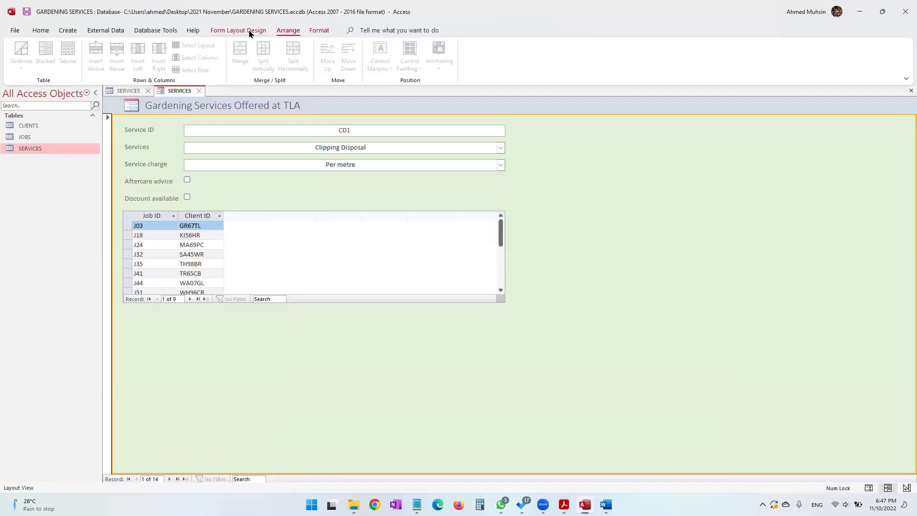
click(250, 32)
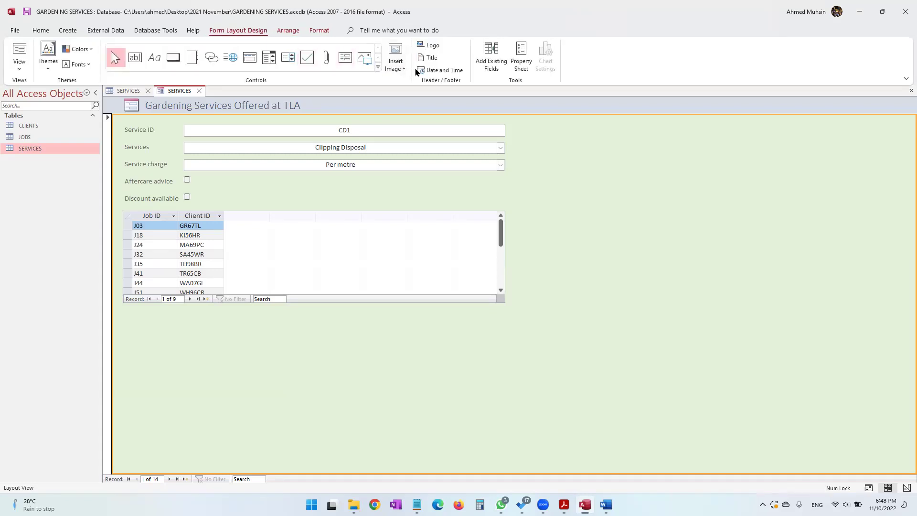
click(426, 73)
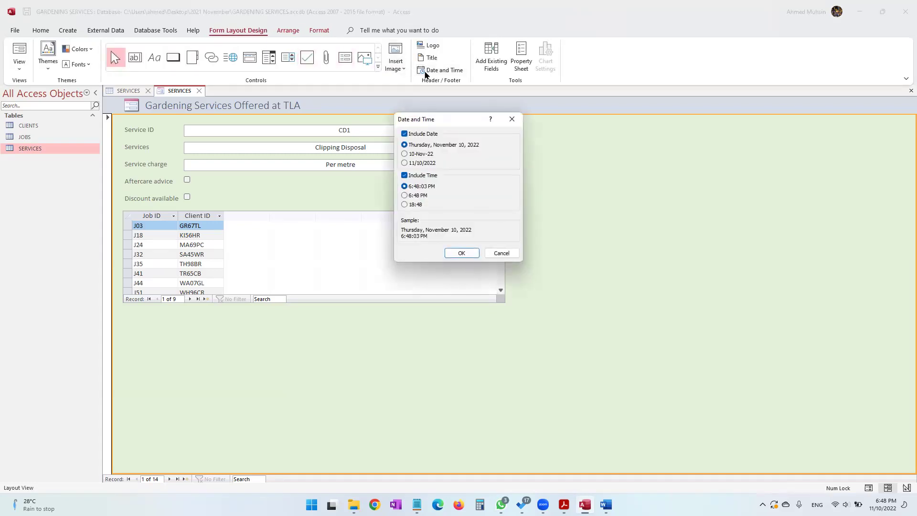
click(564, 505)
drag(228, 205, 256, 213)
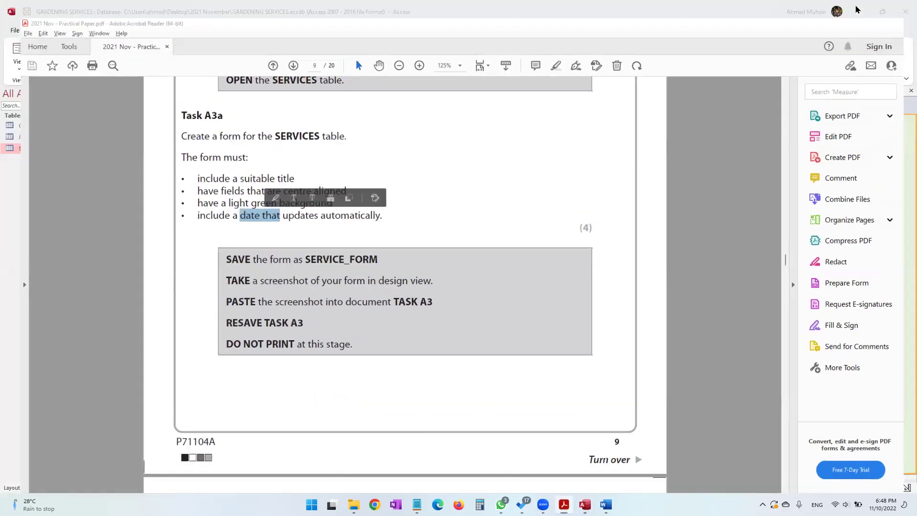
click(860, 5)
click(404, 175)
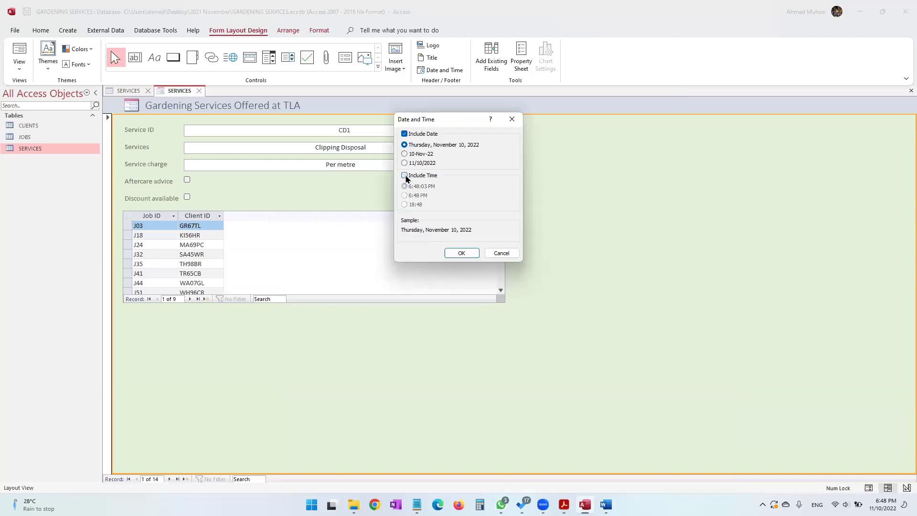
click(459, 253)
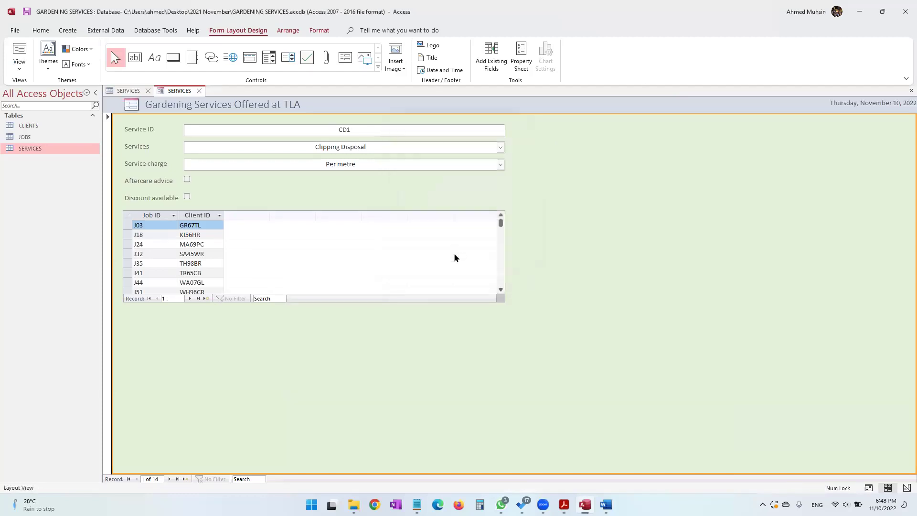
- Shift the date slightly left in the form header and reapply the Date and Time settings with the long weekday date only
click(841, 105)
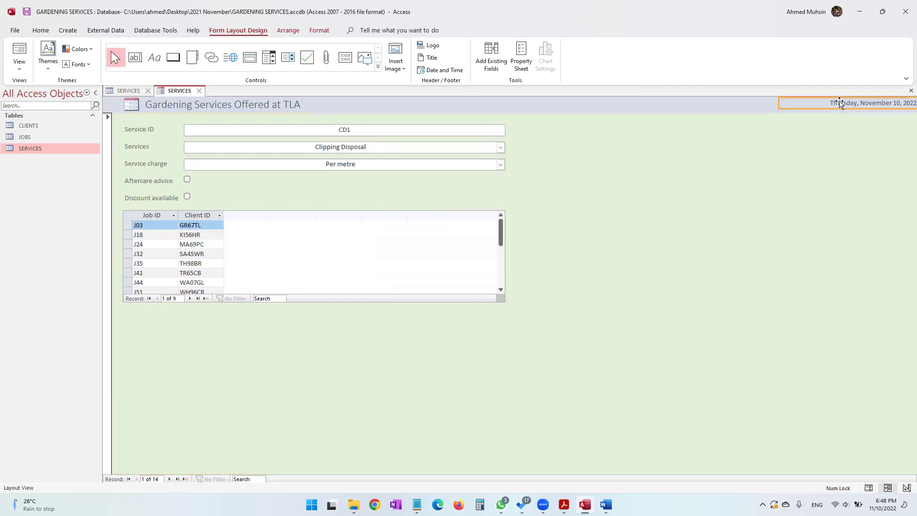
mouse_move(840, 106)
mouse_down()
mouse_move(821, 105)
mouse_move(831, 106)
mouse_up()
click(840, 160)
click(834, 104)
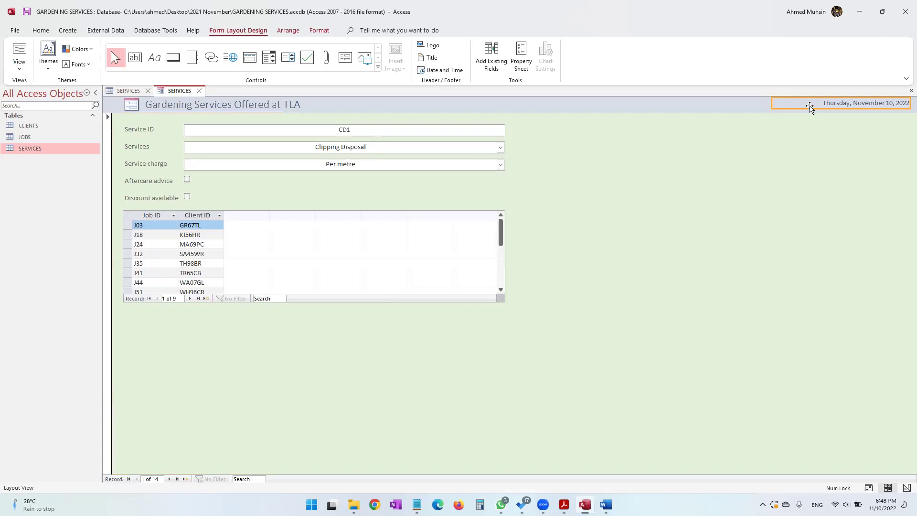
click(440, 70)
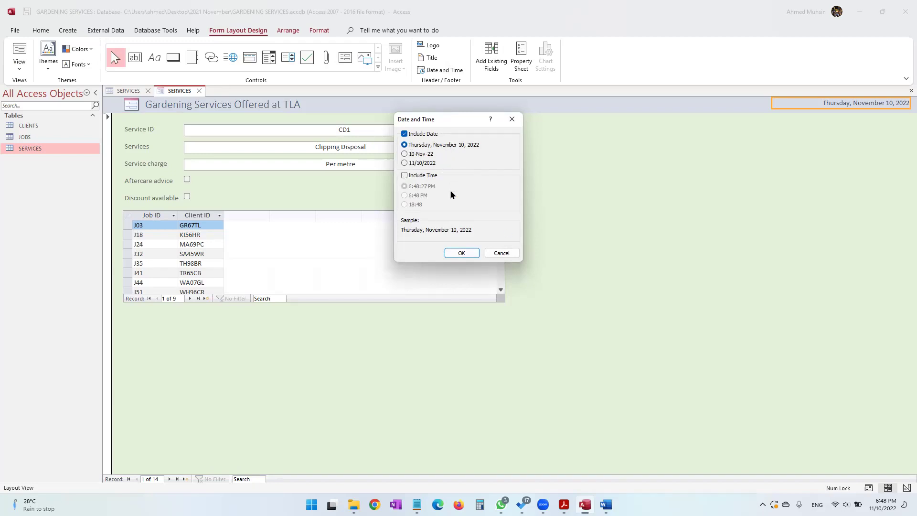
click(454, 253)
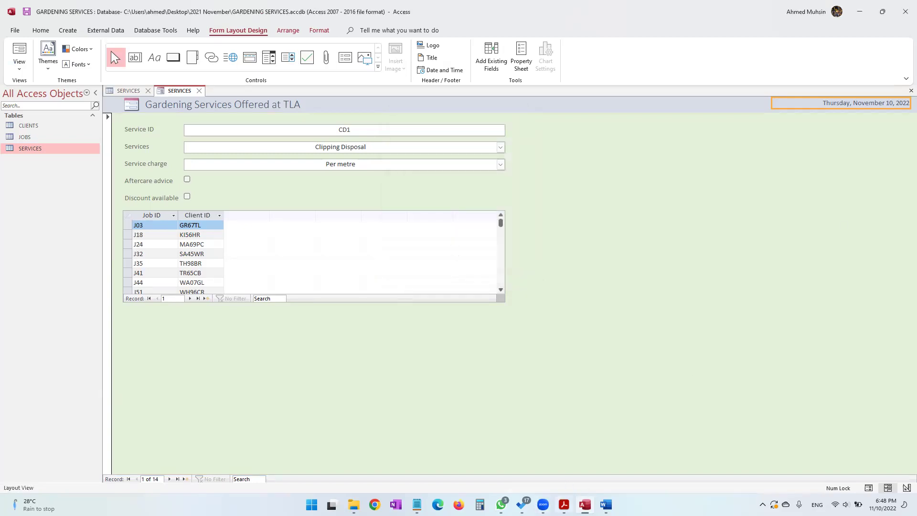
- Check the form name required by the practical paper and save the form as SERVICE_FORM
click(564, 504)
drag(258, 250, 375, 250)
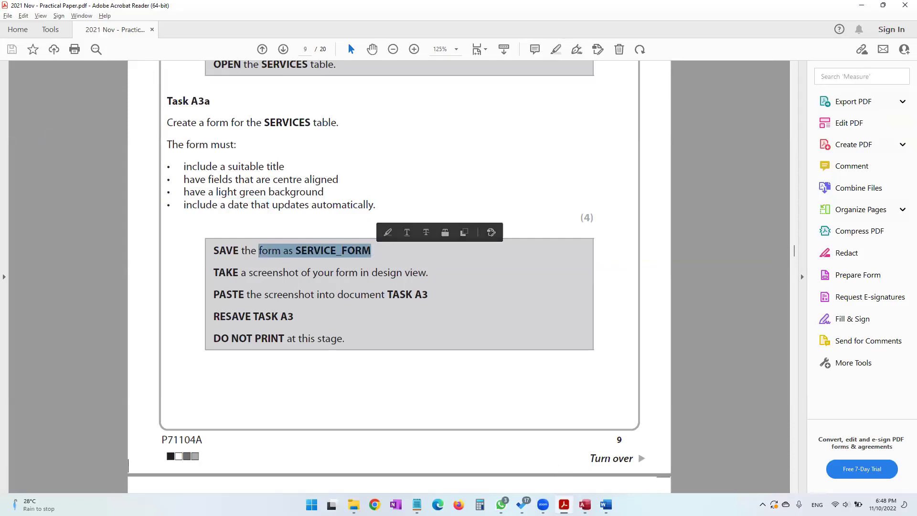
click(585, 505)
click(28, 15)
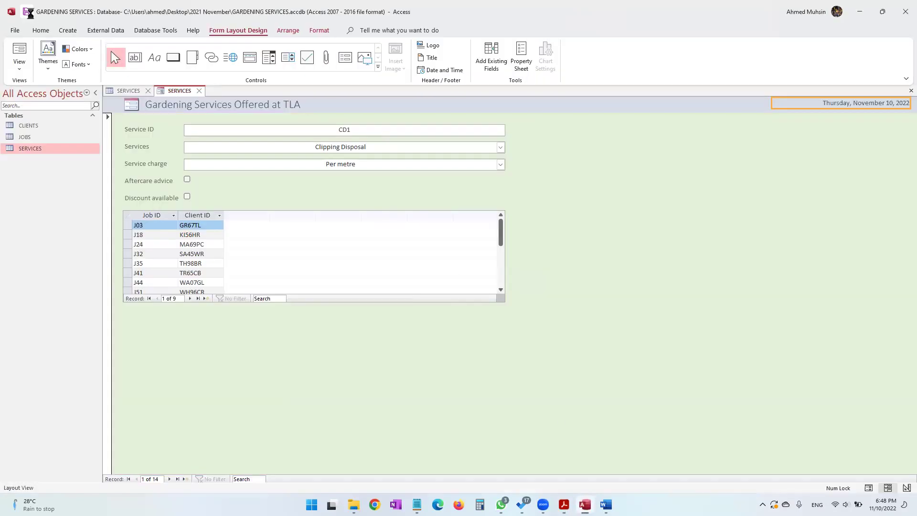
key(End)
key(BackSpace)
text(_)
key(Caps_Lock)
text(F)
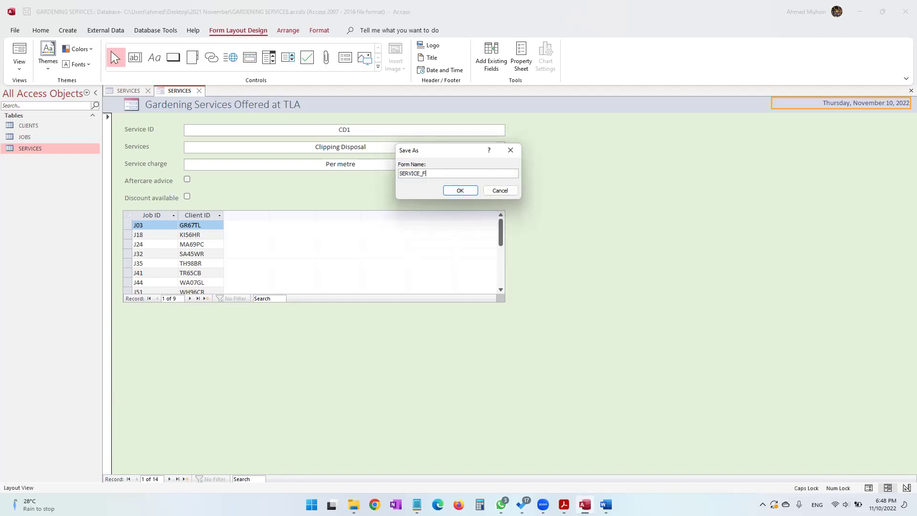
key(Return)
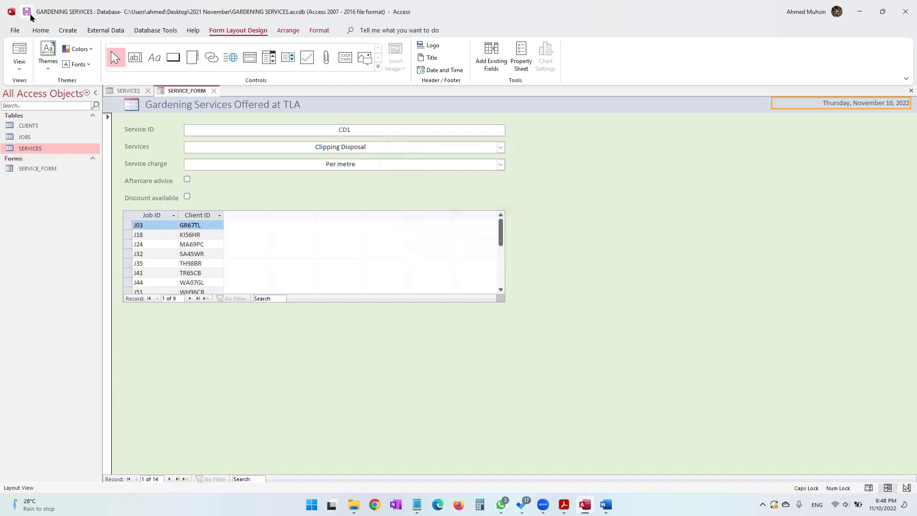
- Check the saved form in the list of database objects, with All Access Objects shown
click(41, 170)
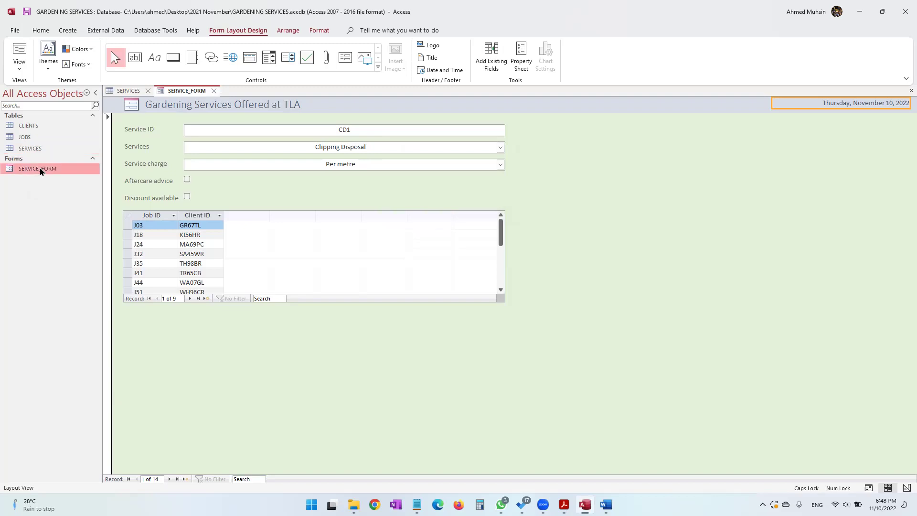
click(86, 93)
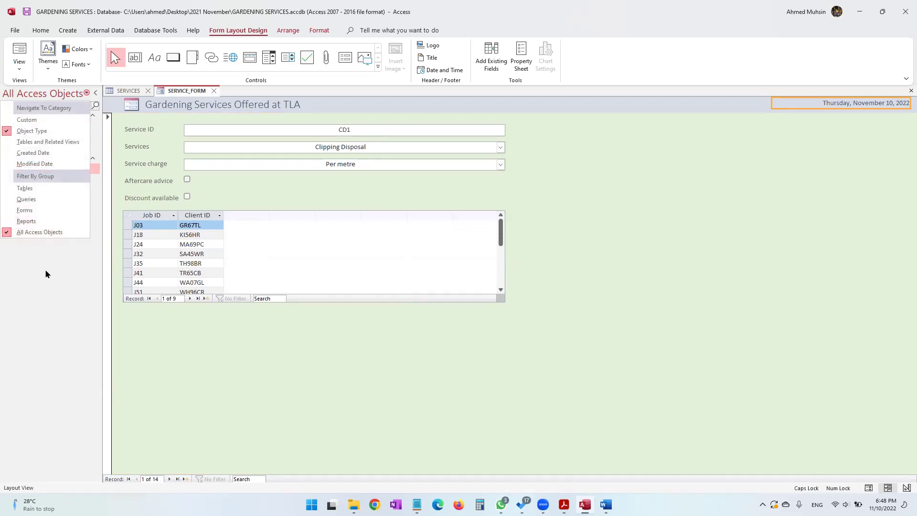
click(53, 234)
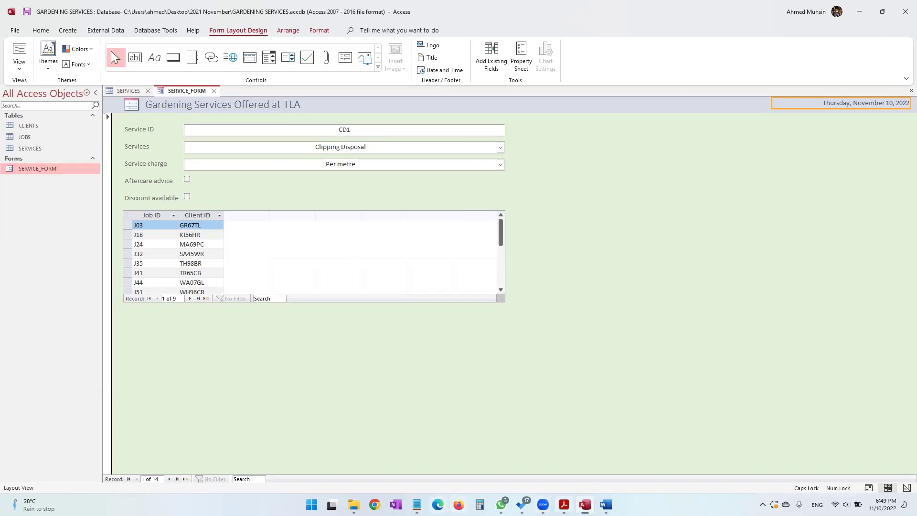
- Read the paper's screenshot and pasting instructions in Adobe Acrobat Reader, and show SERVICE_FORM in Design View in Access
click(564, 504)
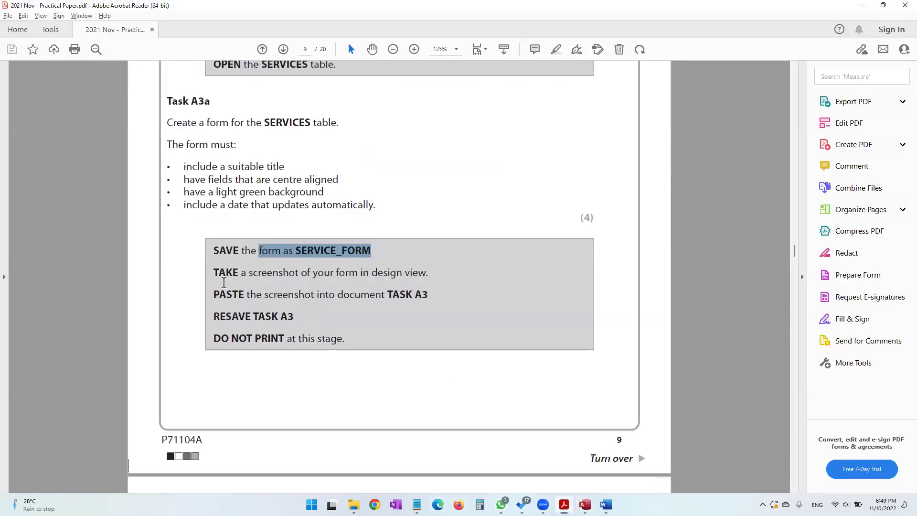
drag(370, 272, 429, 273)
drag(235, 292, 424, 297)
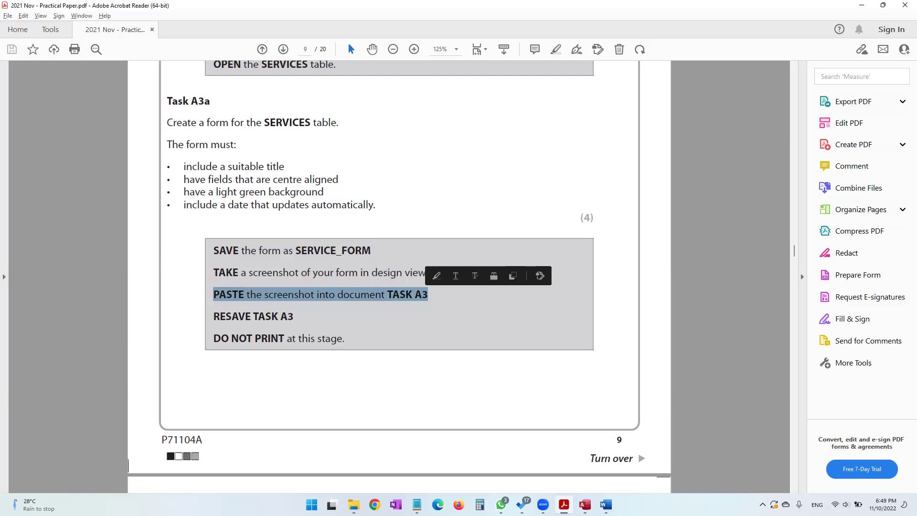
click(585, 504)
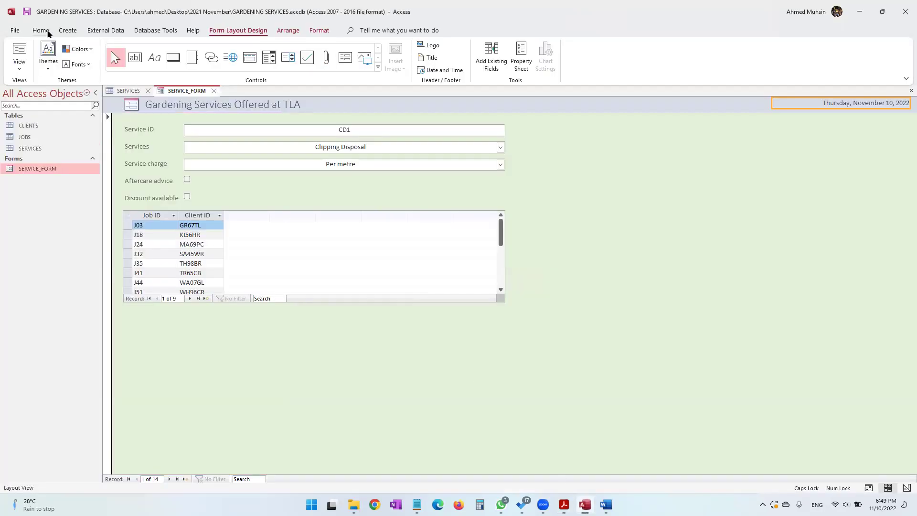
click(41, 30)
click(46, 62)
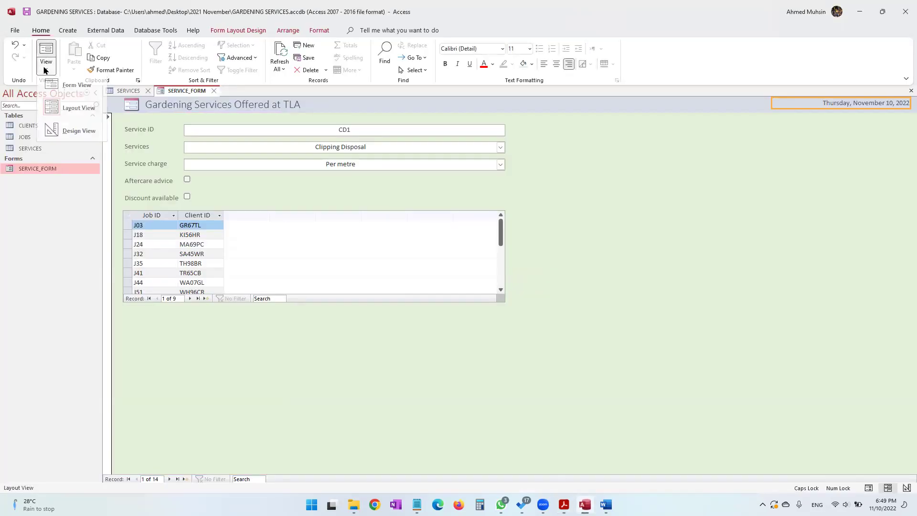
click(56, 135)
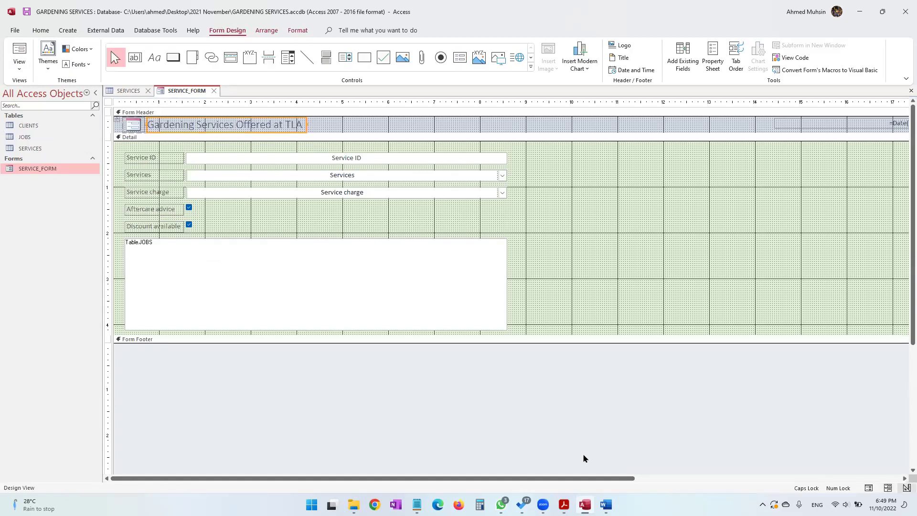
- Switch to Word, paste the screenshot of the form's design view into the TASK A3 document and minimize it
click(606, 504)
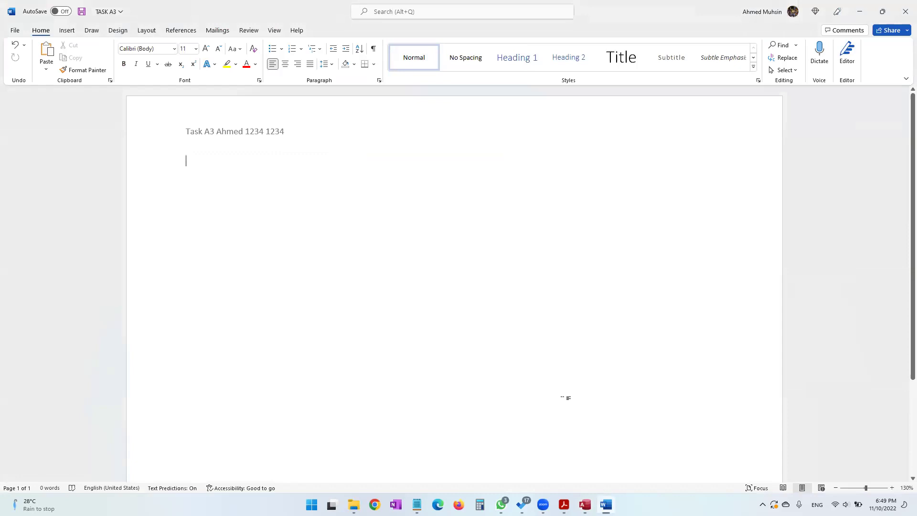
key(ctrl+v)
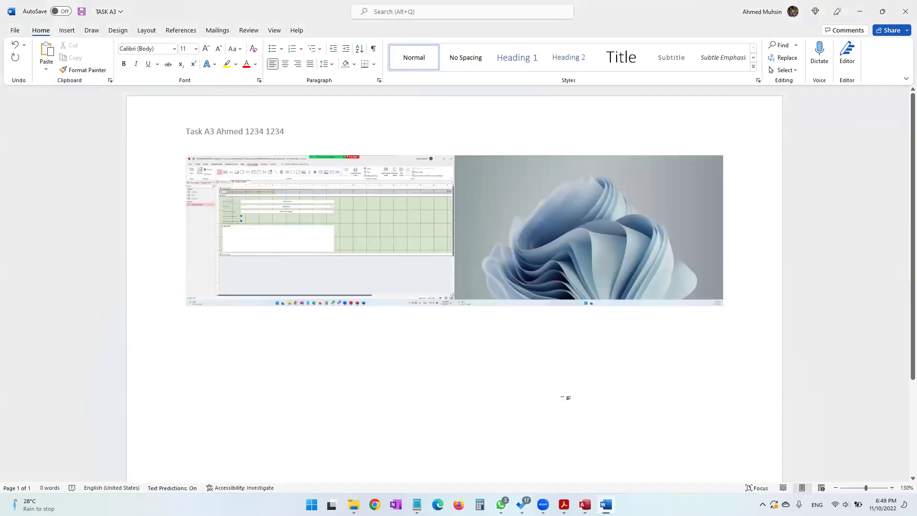
click(859, 12)
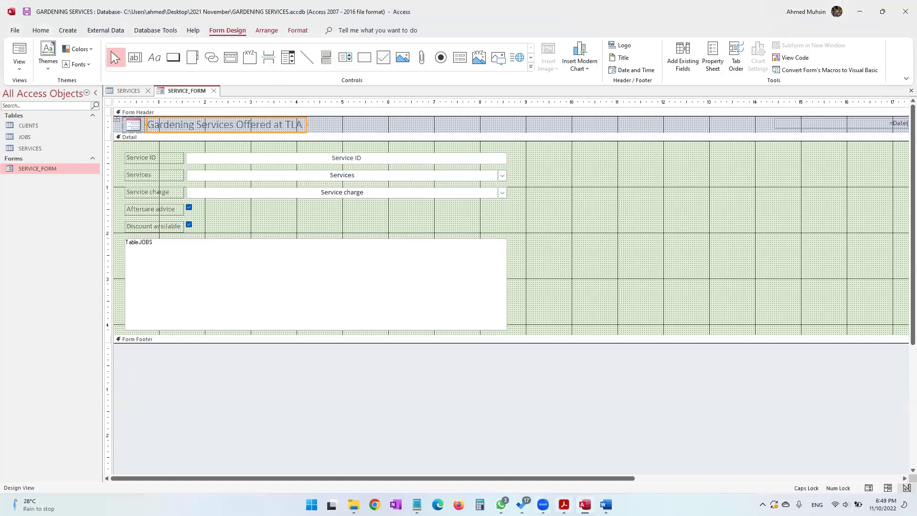
- Read the Task A3b instructions in the practical paper, including the field values for the additional service
mouse_move(564, 505)
click(564, 454)
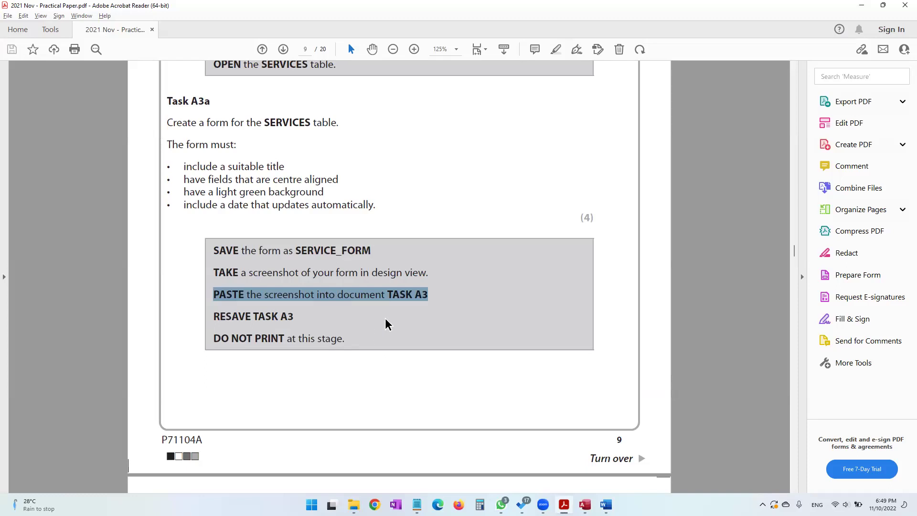
scroll(385, 318, down, 8)
scroll(385, 329, down, 4)
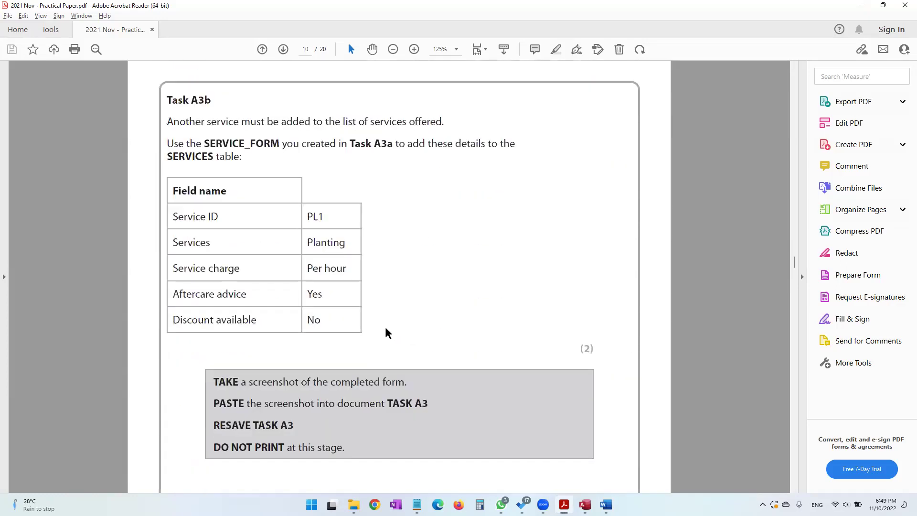
scroll(289, 197, up, 4)
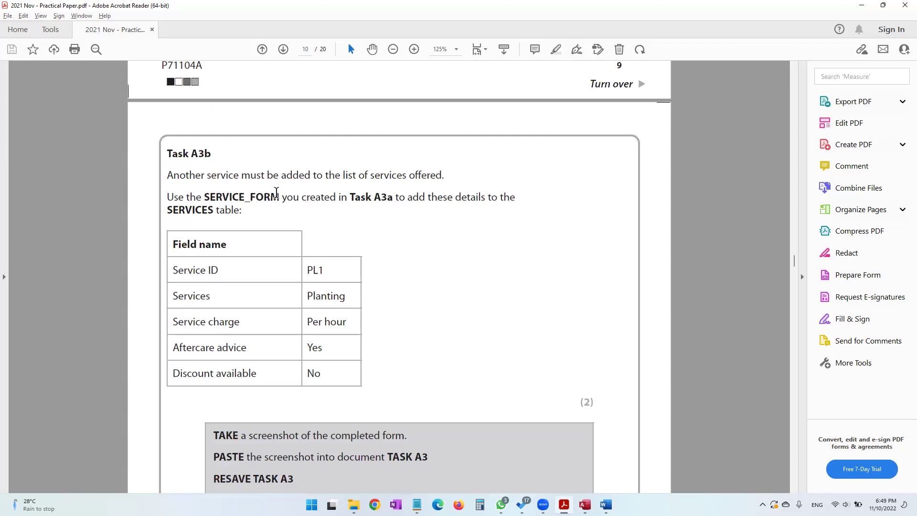
drag(242, 175, 443, 172)
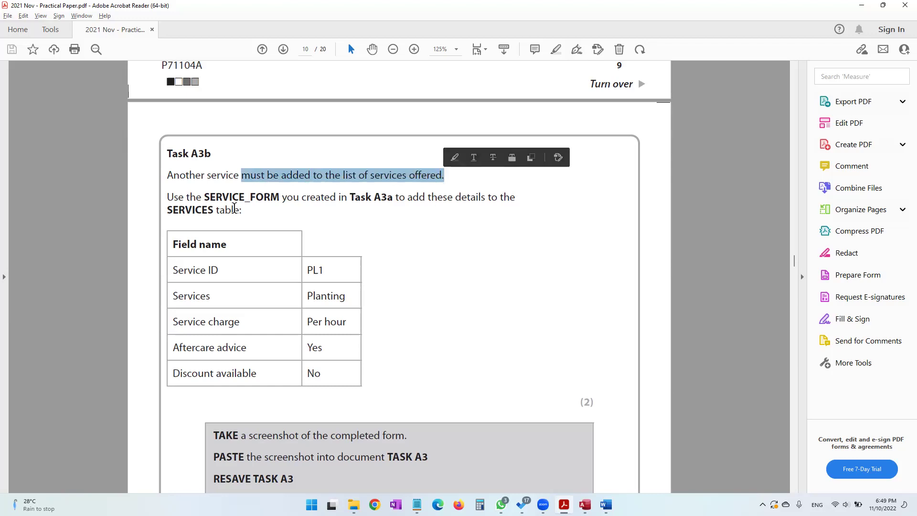
drag(350, 197, 516, 199)
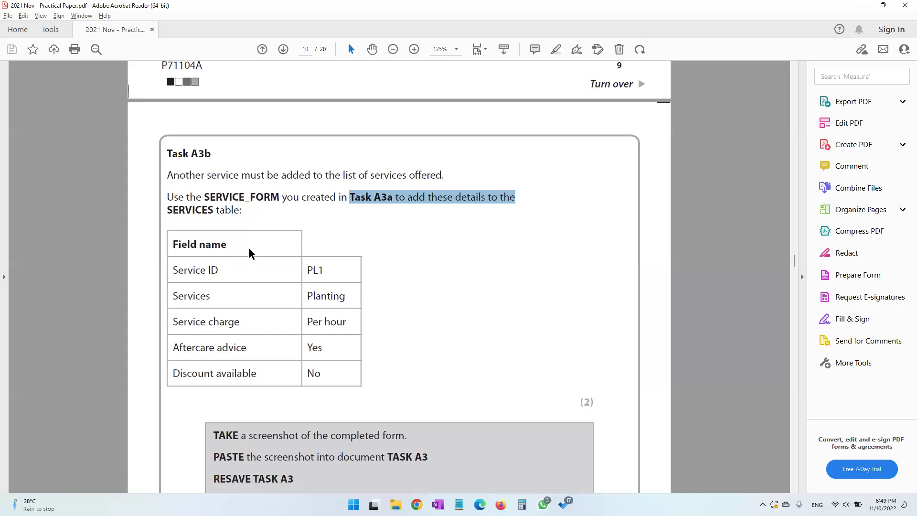
scroll(250, 253, down, 2)
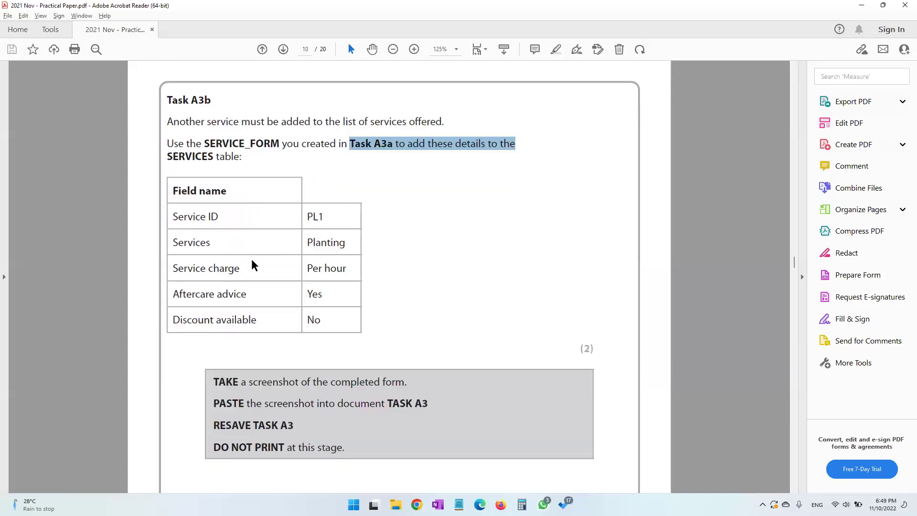
click(356, 257)
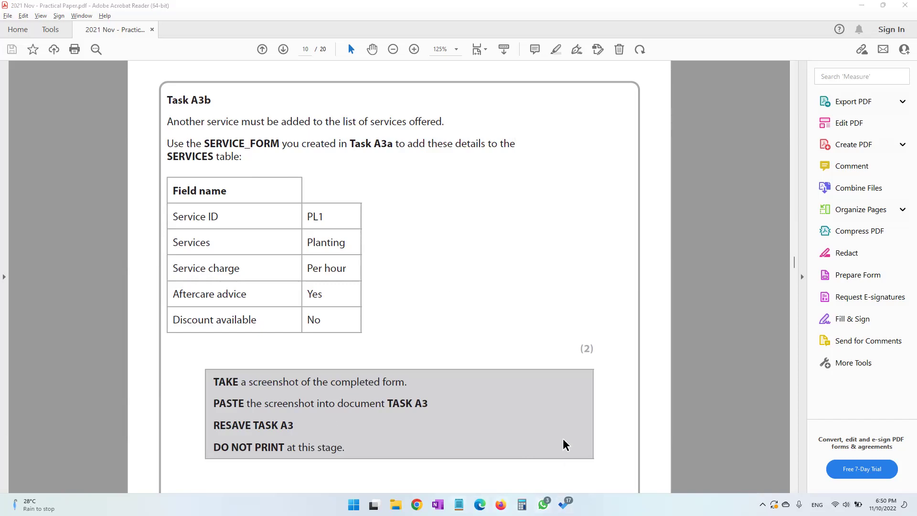
- Return to Access, show SERVICE_FORM in Form View and start a new blank record
key(alt+Tab)
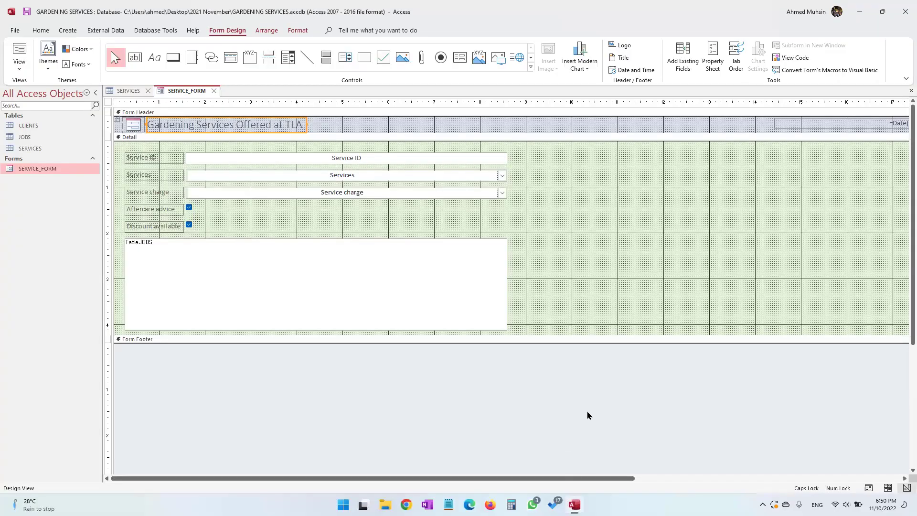
click(20, 67)
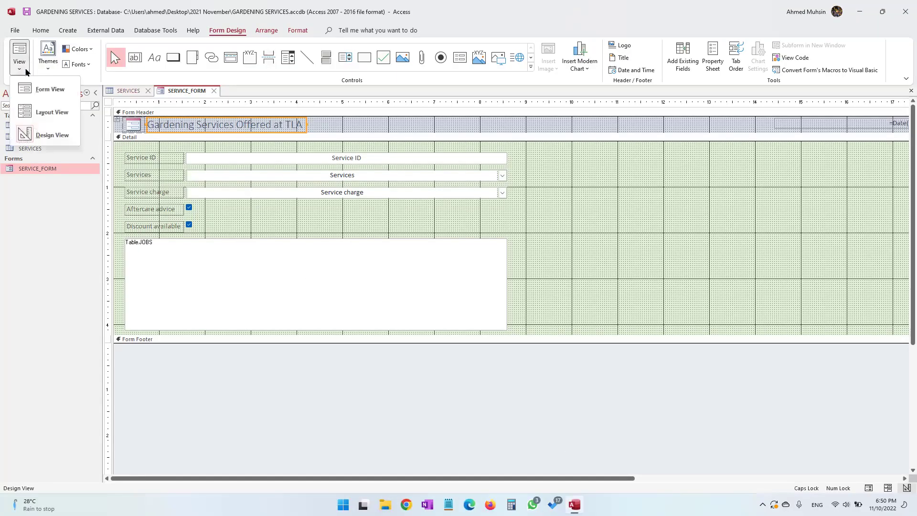
click(44, 95)
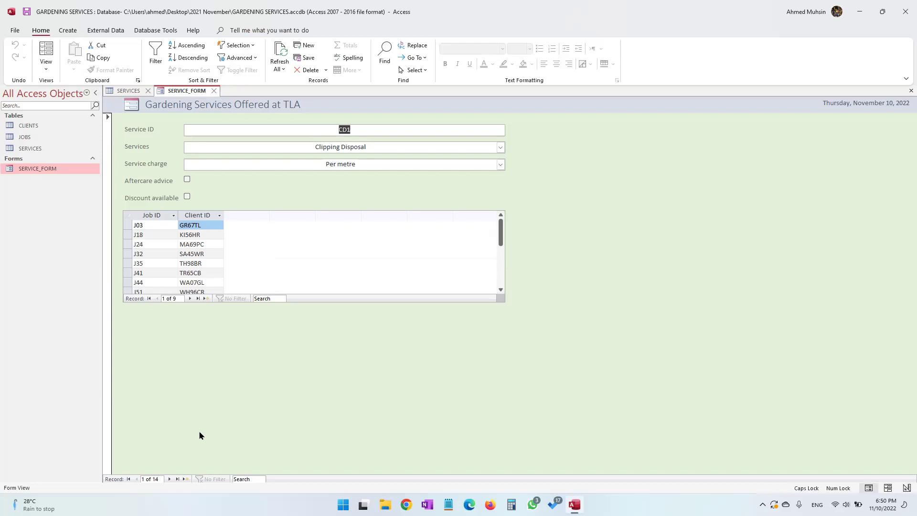
double_click(169, 479)
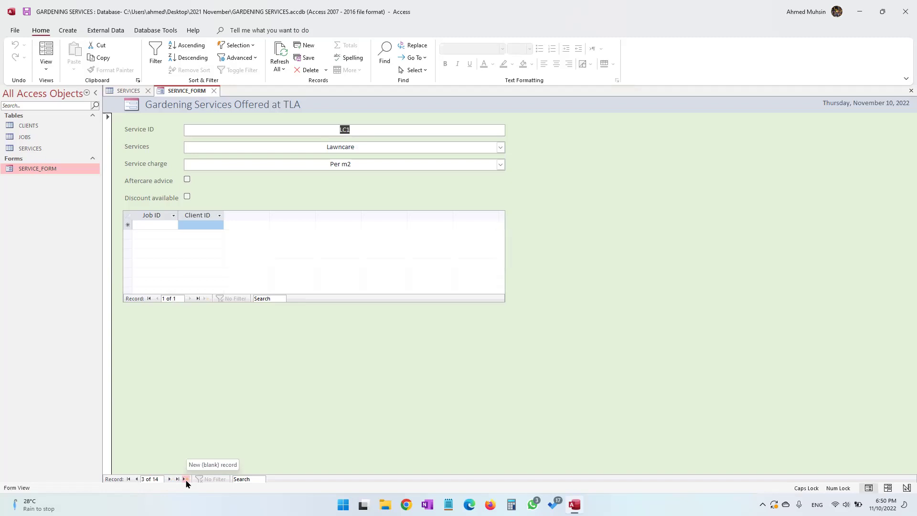
click(185, 479)
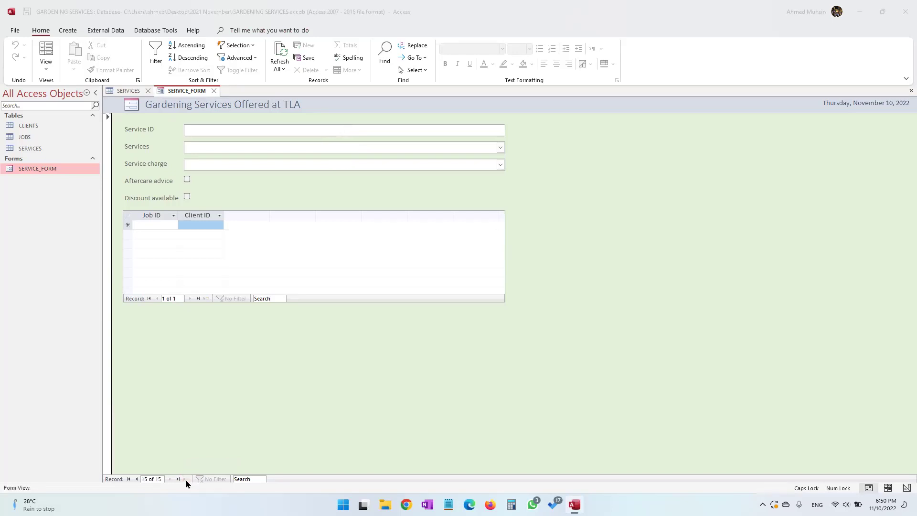
- Check the new service's values in the practical paper and enter pl1 as the Service ID in SERVICE_FORM's blank record
key(alt+Tab)
key(alt+Tab)
key(alt+Tab)
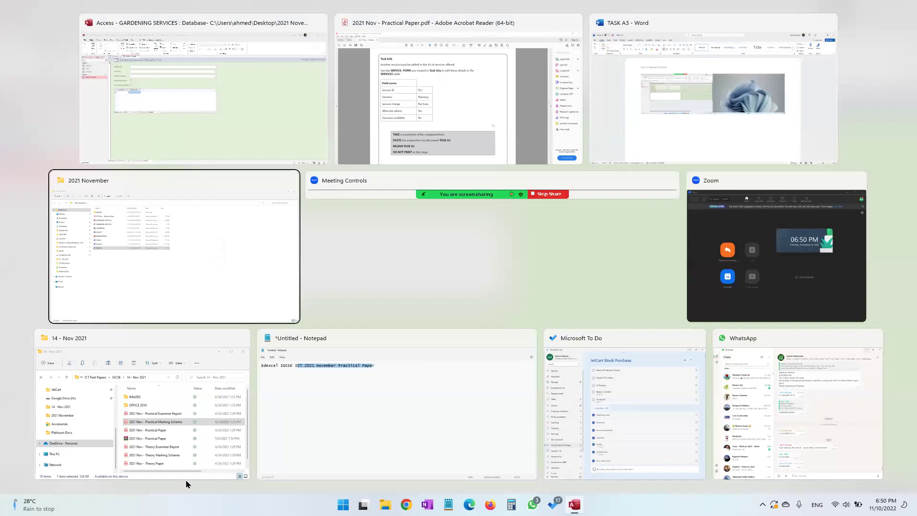
click(422, 120)
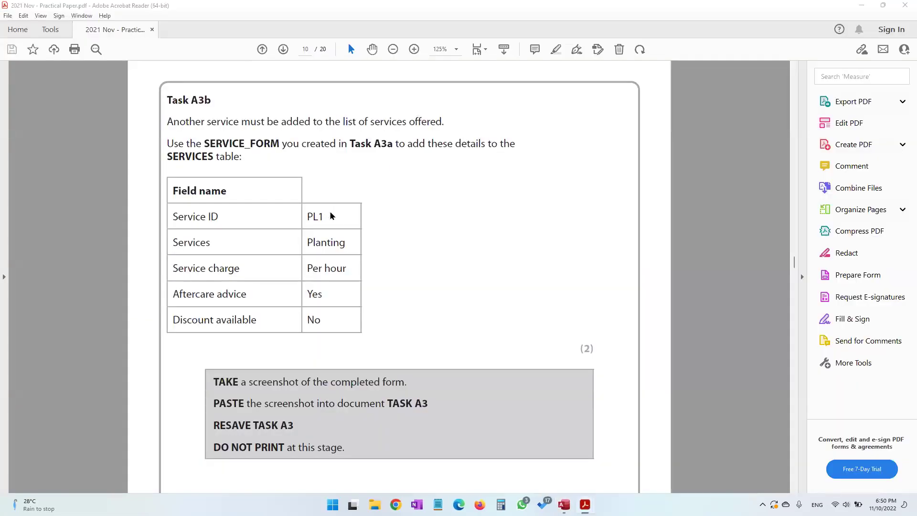
key(alt+Tab)
click(258, 133)
text(pl1)
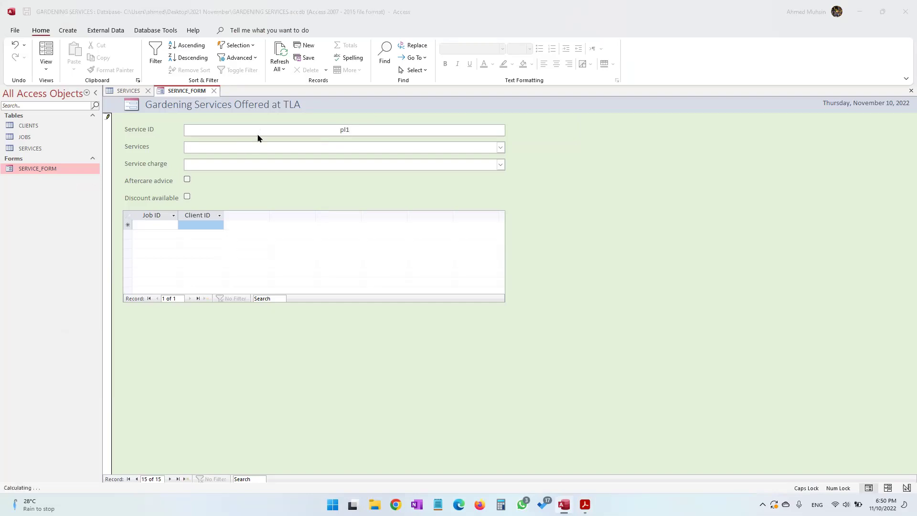
key(alt+Tab)
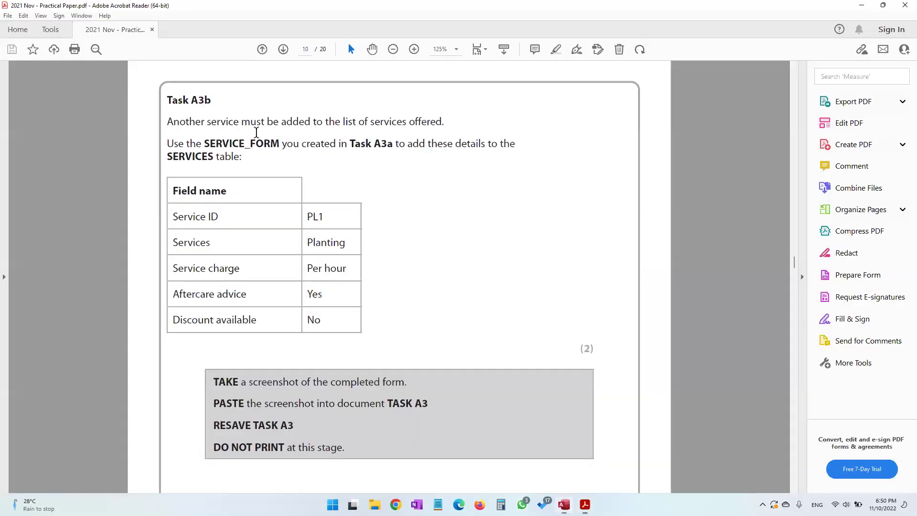
key(alt+Tab)
text(pLANTING)
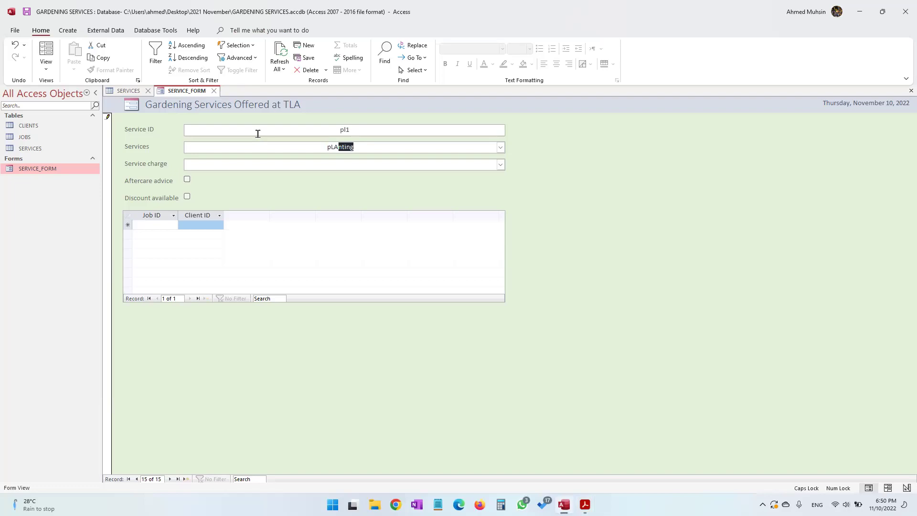
key(BackSpace)
key(BackSpace)
key(BackSpace)
key(BackSpace)
key(BackSpace)
key(BackSpace)
key(BackSpace)
key(Caps_Lock)
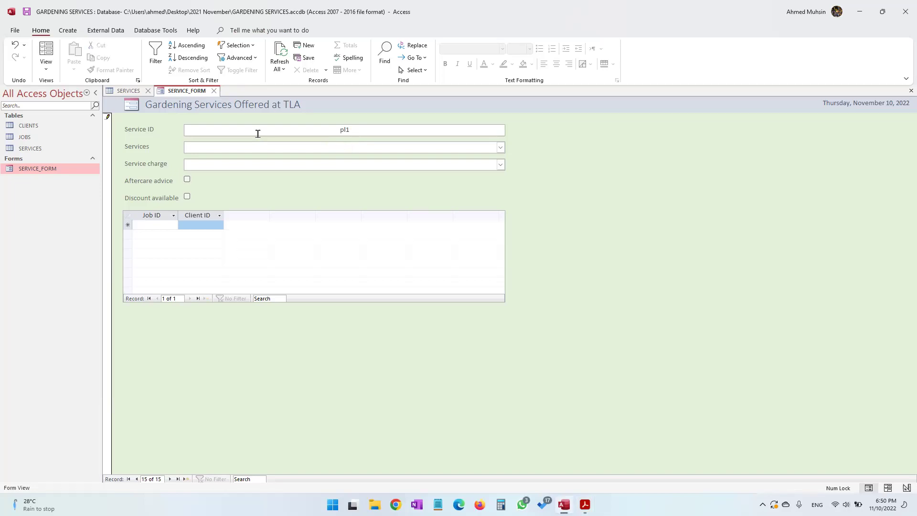
- Choose Planting as the service and, after checking the paper, Per hour as the service charge
click(500, 148)
click(219, 204)
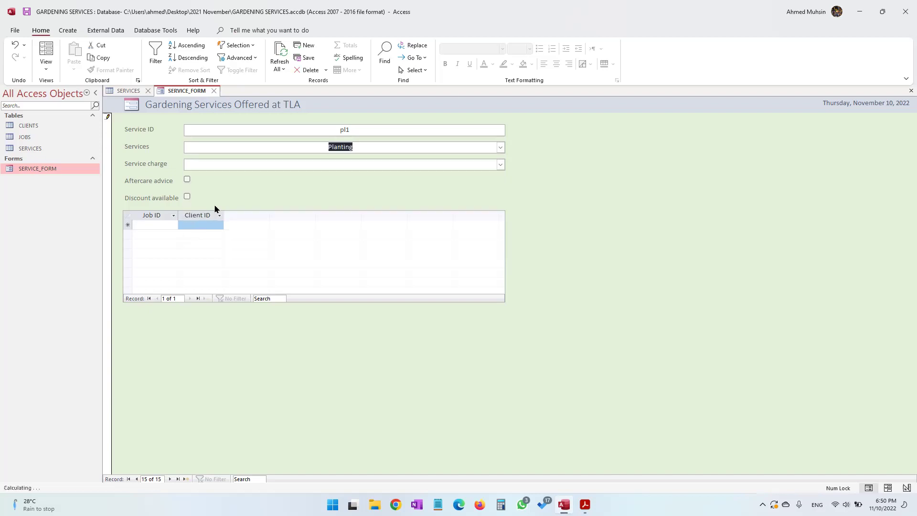
click(255, 164)
key(alt+Tab)
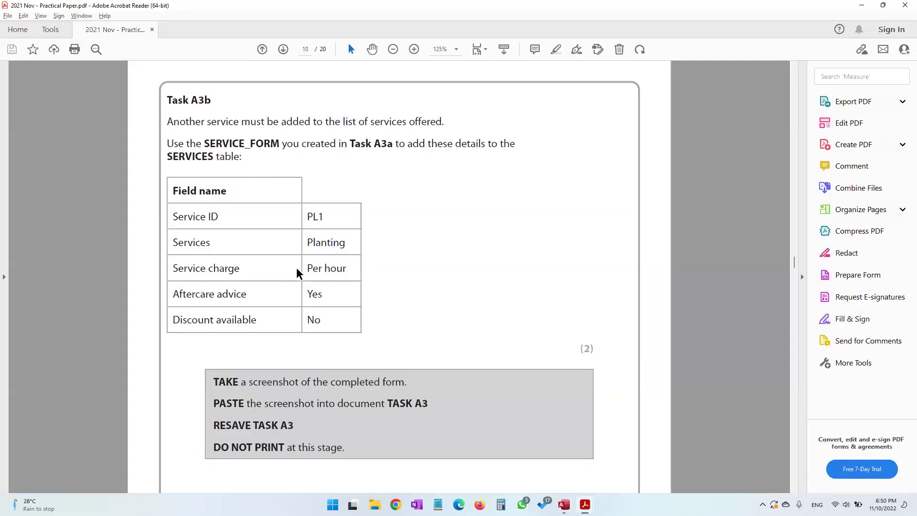
key(alt+Tab)
click(500, 165)
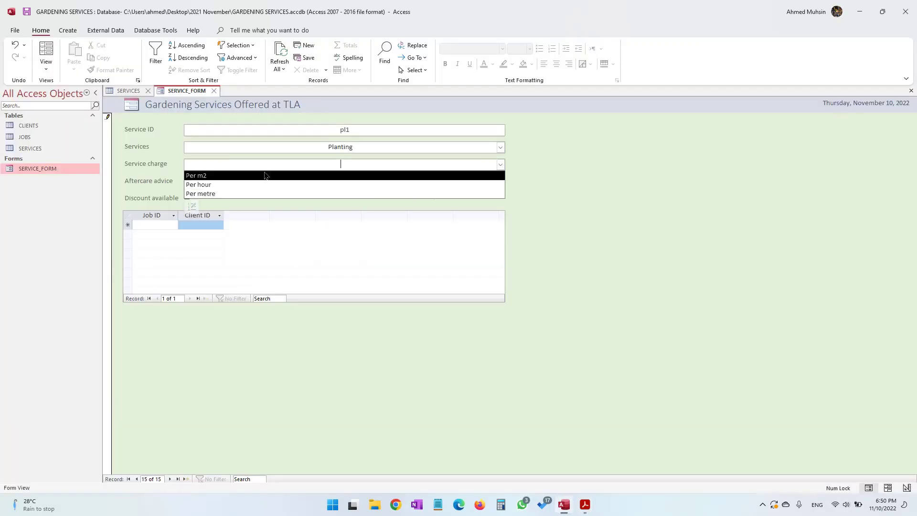
click(250, 187)
- Check the last two field values in the paper and set Aftercare advice to Yes, leaving Discount available as No
key(alt+Tab)
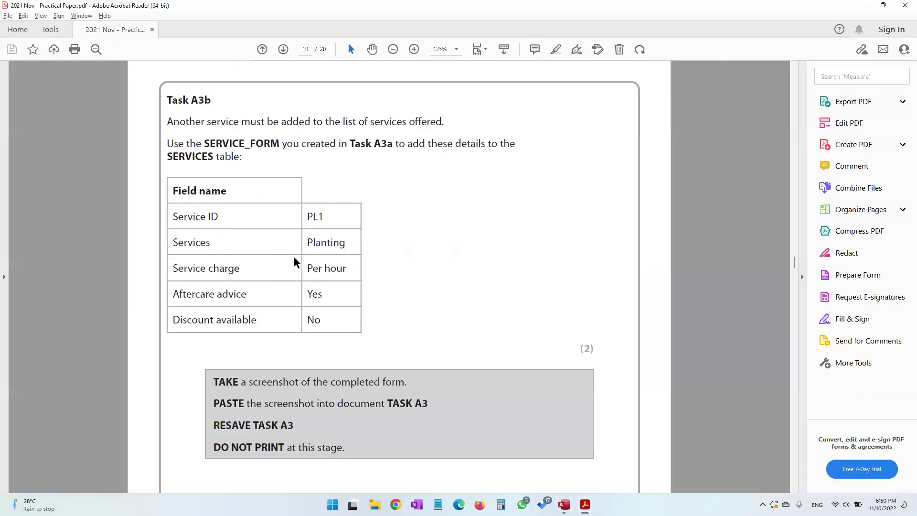
drag(321, 294, 309, 294)
key(alt+Tab)
click(187, 179)
key(alt+Tab)
drag(328, 317, 309, 318)
key(alt+Tab)
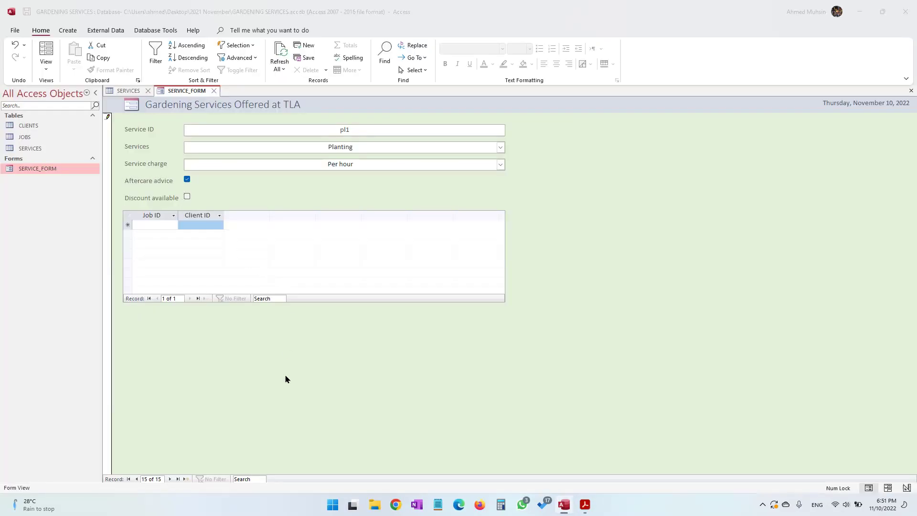
- Read the paper's screenshot instruction, capture the completed form in Access and paste the screenshot on a new line in Word's TASK A3 document
key(alt+Tab)
scroll(225, 328, down, 2)
drag(213, 328, 409, 330)
key(alt+Tab)
key(alt+Tab)
key(Tab)
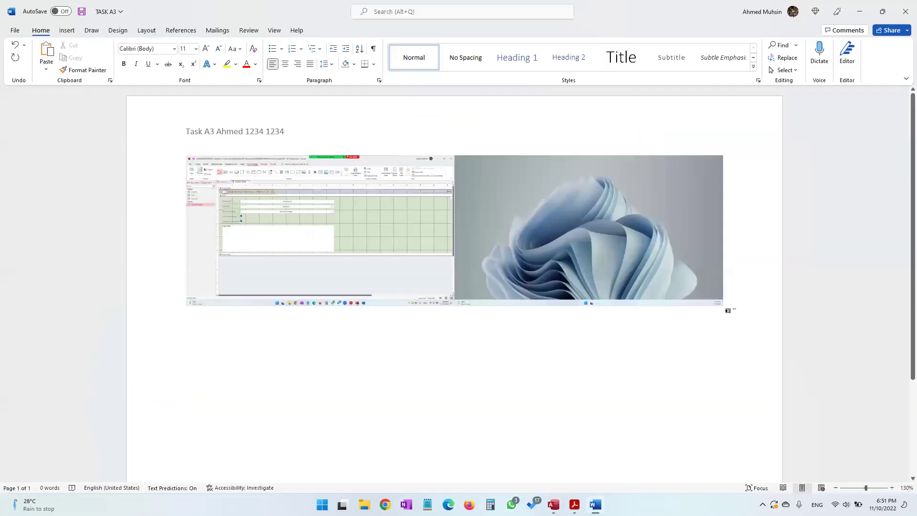
key(Return)
key(ctrl+v)
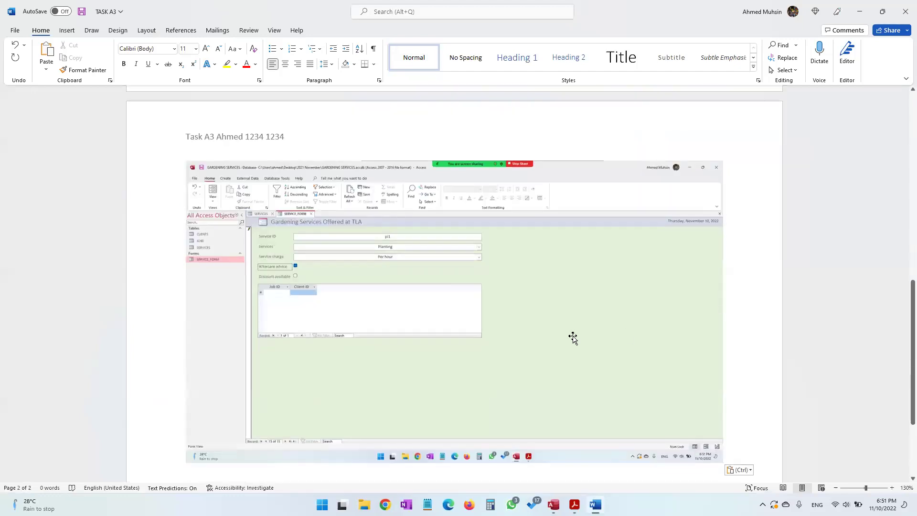
- Check the paper's resave instruction, save the TASK A3 document in Word and go on to Task A3c in the paper
click(587, 349)
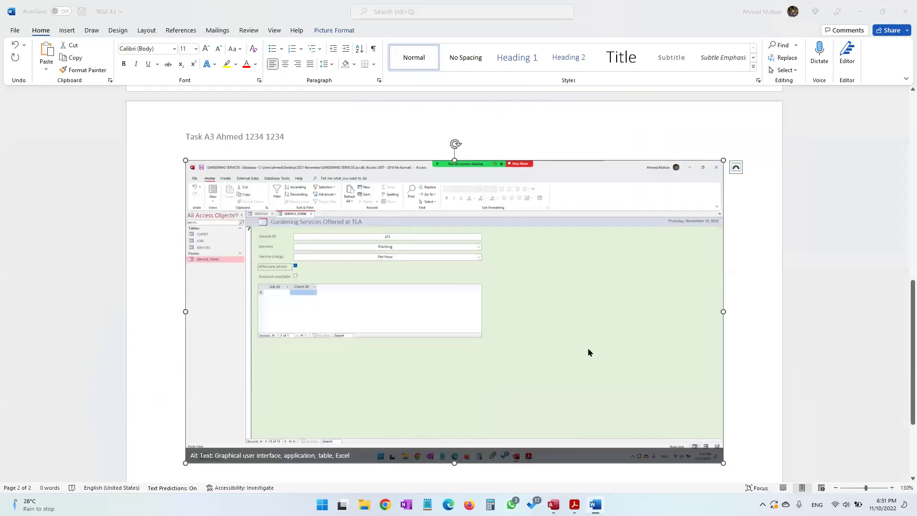
key(alt+Tab)
key(Tab)
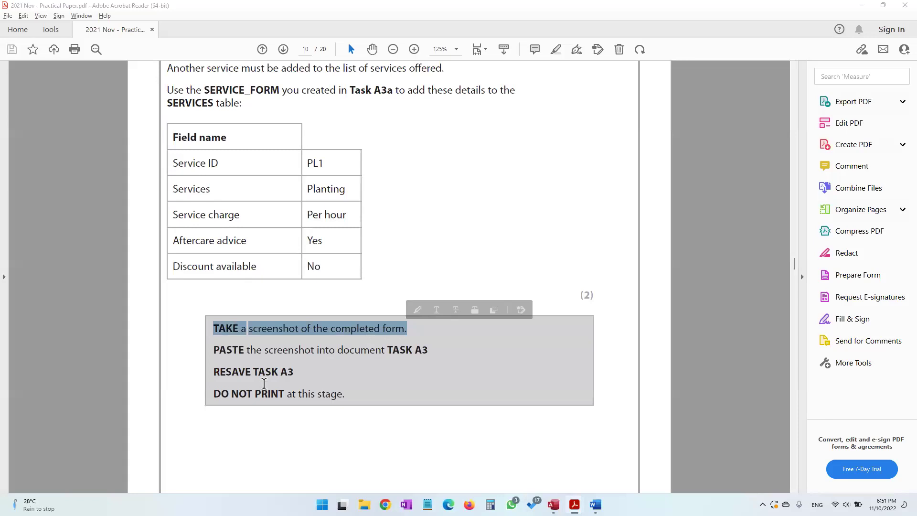
key(alt+Tab)
click(82, 12)
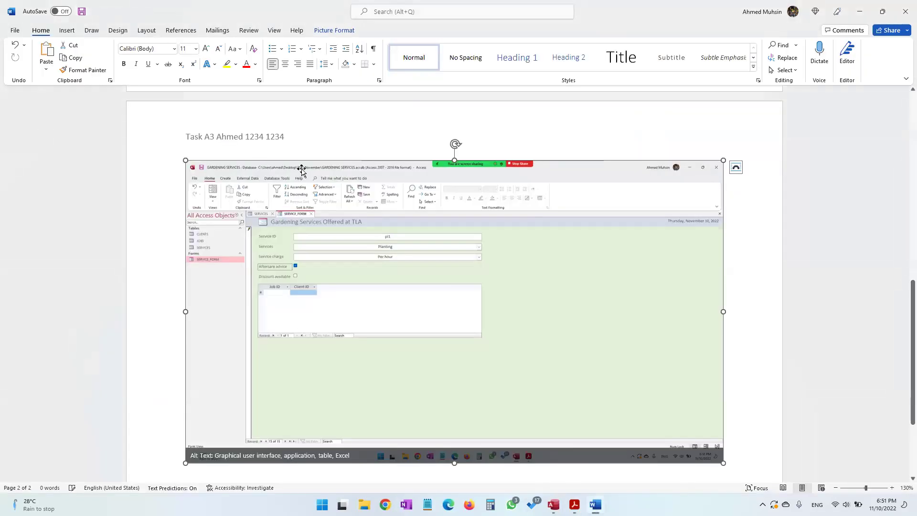
key(alt+Tab)
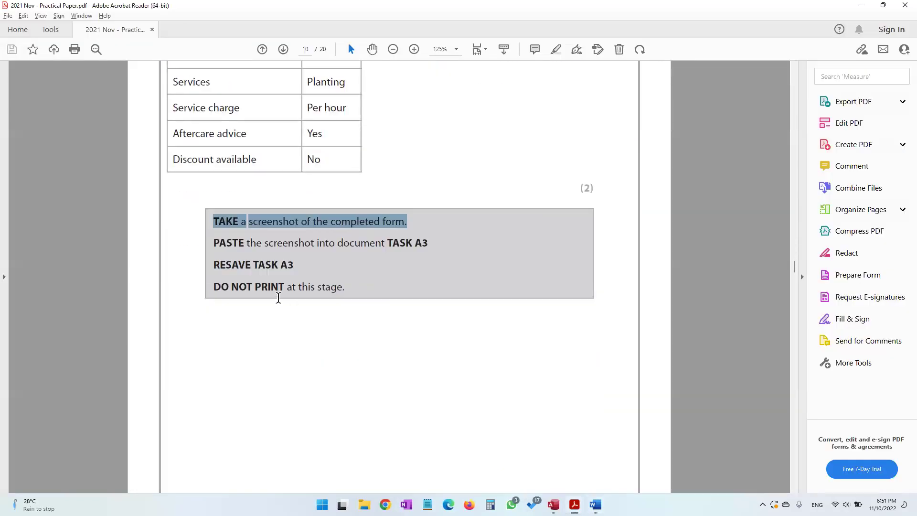
scroll(352, 296, down, 10)
scroll(352, 296, down, 4)
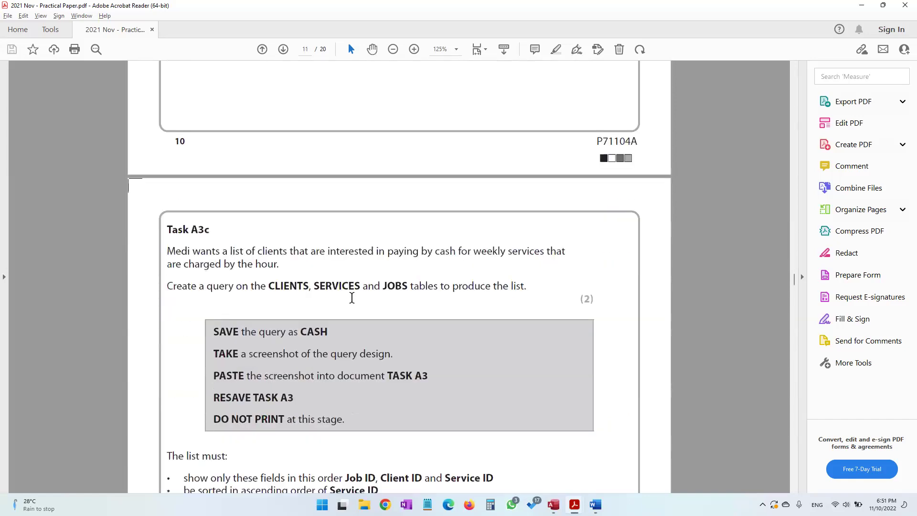
- Return to Access, correct the Planting record's Service ID to PL1 in capitals and save
key(alt+Tab)
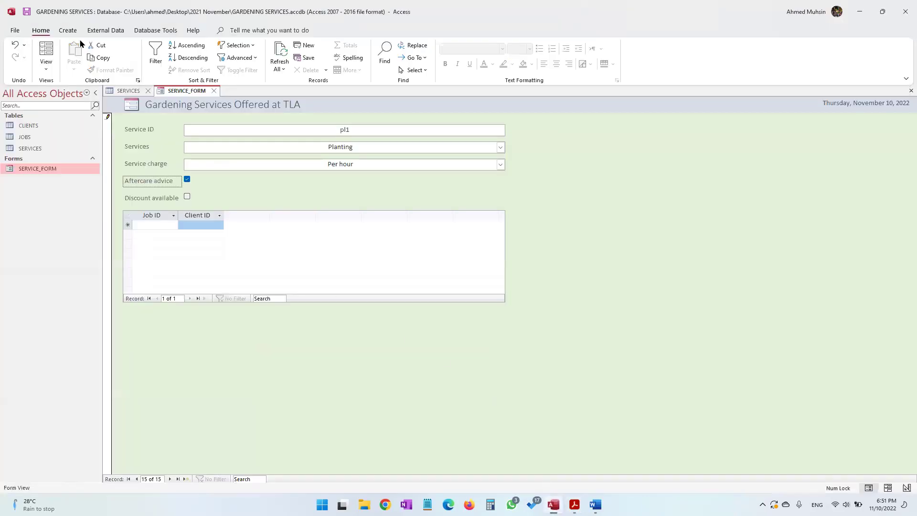
click(354, 130)
click(332, 130)
key(Delete)
key(Delete)
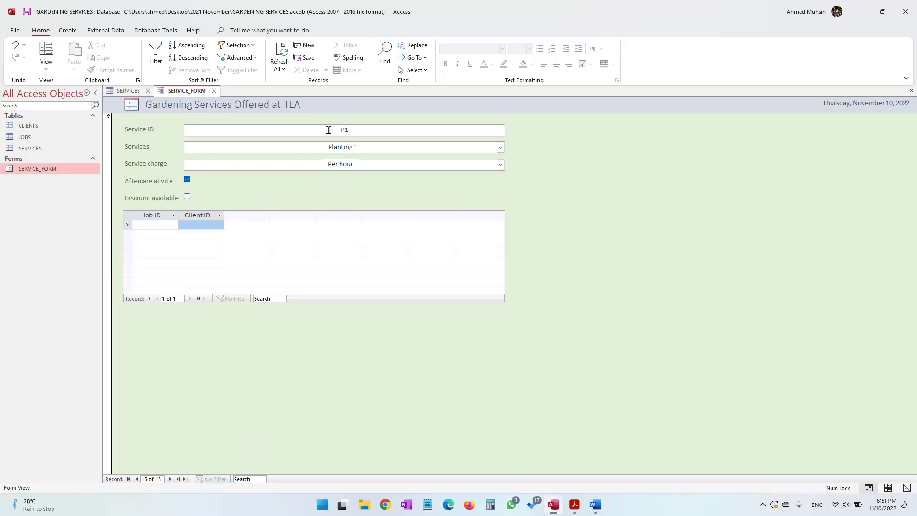
click(26, 12)
- Close and reopen the SERVICES table and check its datasheet for the PL1 Planting record
click(129, 91)
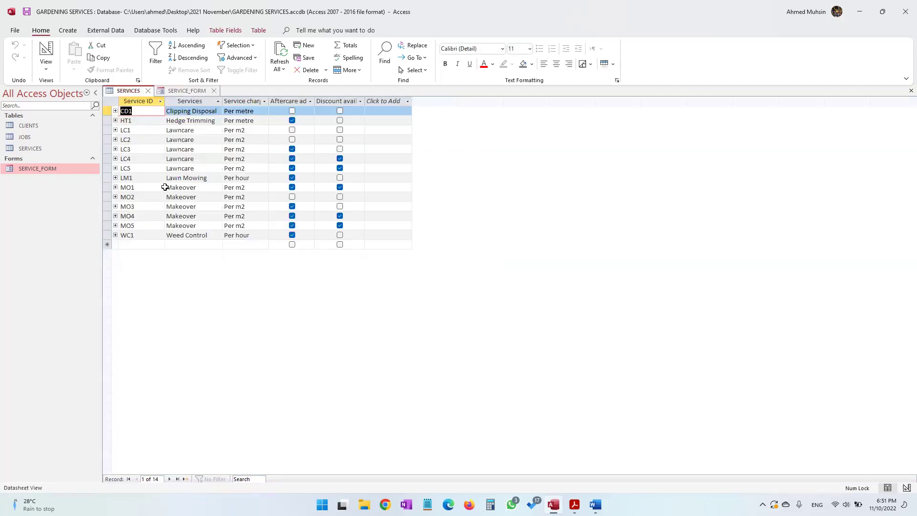
click(148, 91)
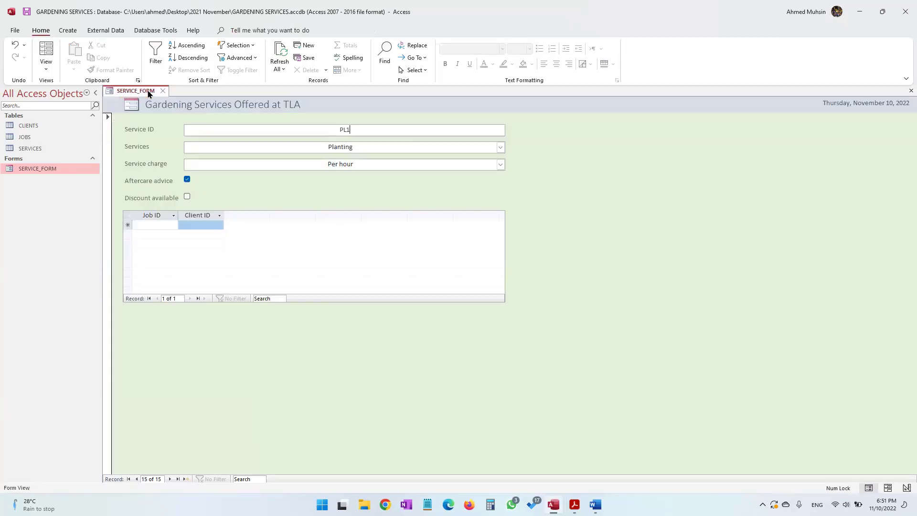
double_click(34, 149)
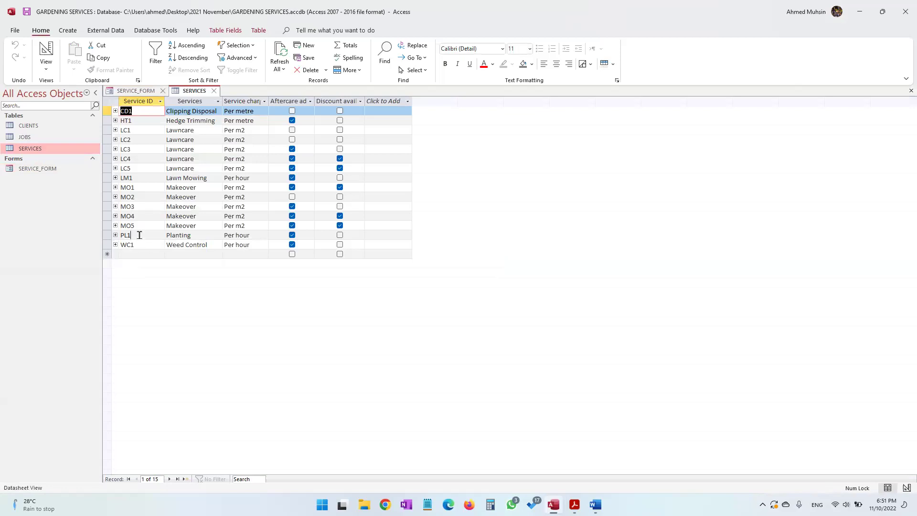
click(139, 235)
click(105, 235)
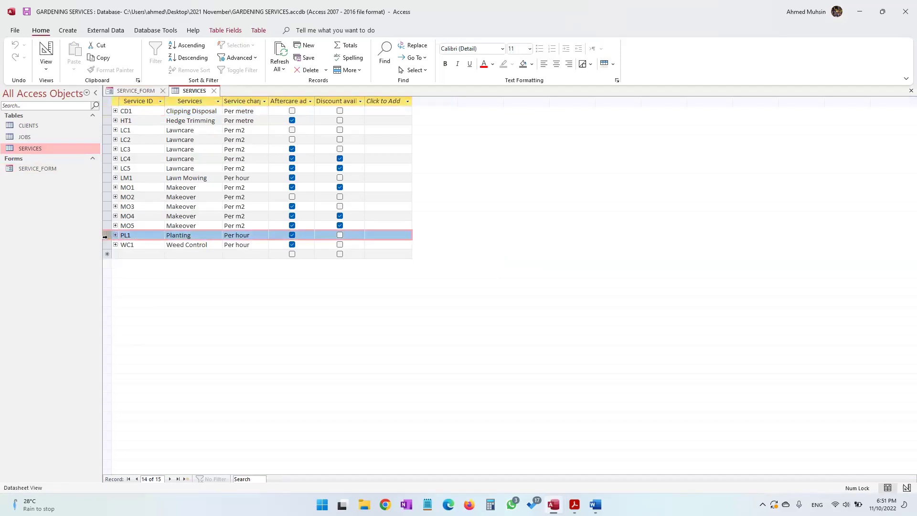
- Read the Task A3c instructions in the practical paper, including the query's criteria, source tables, name and required fields
click(574, 505)
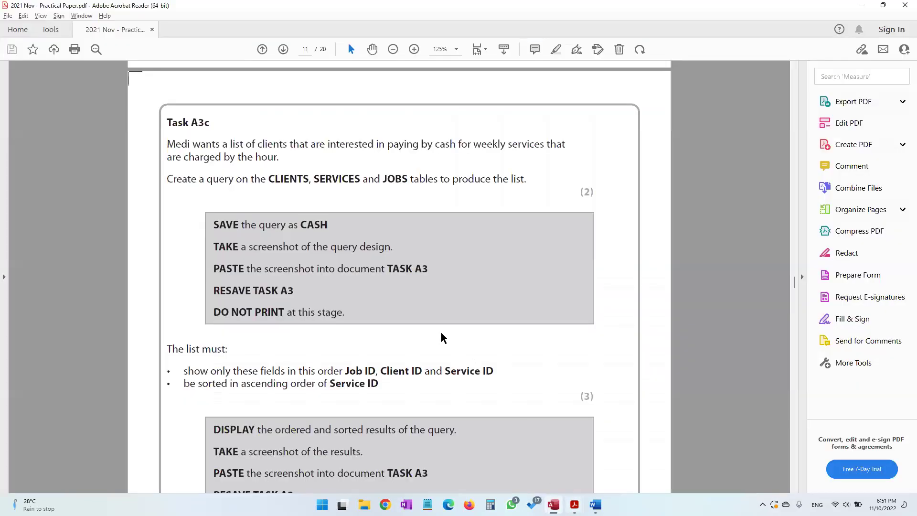
drag(167, 144, 566, 148)
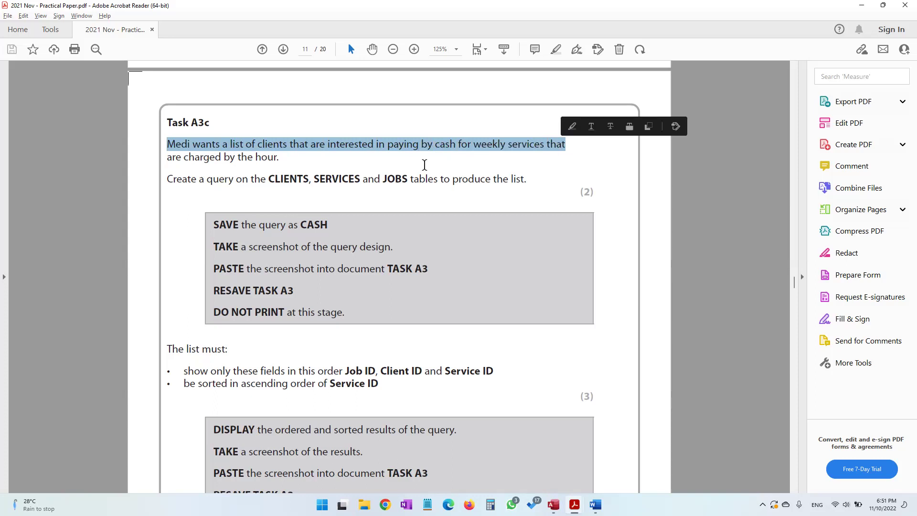
drag(181, 157, 288, 158)
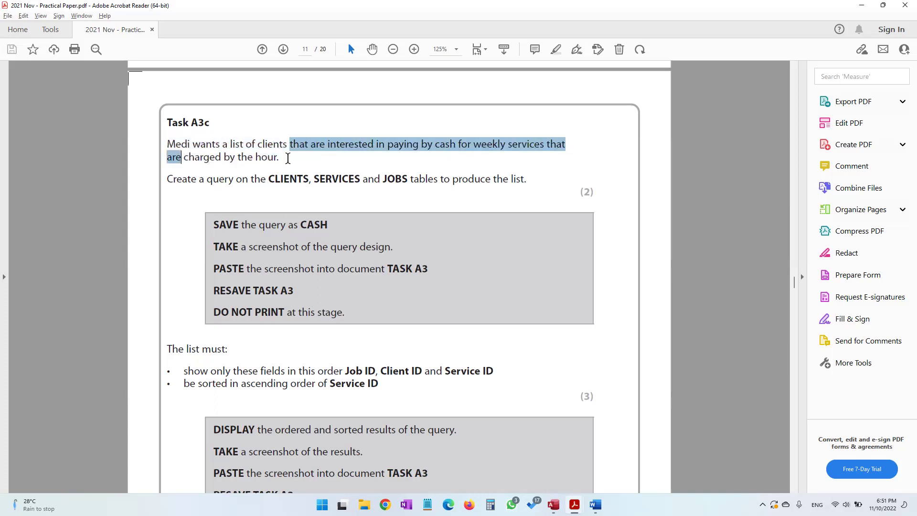
drag(207, 180, 310, 181)
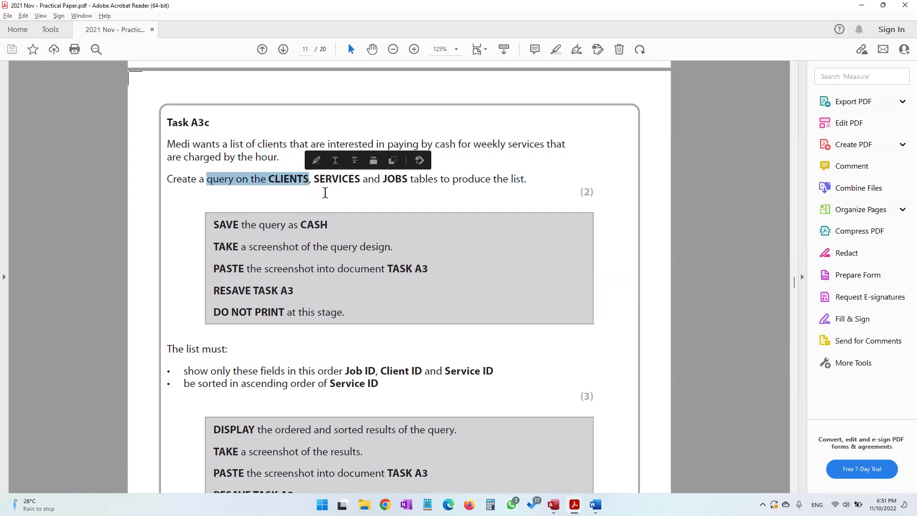
click(342, 181)
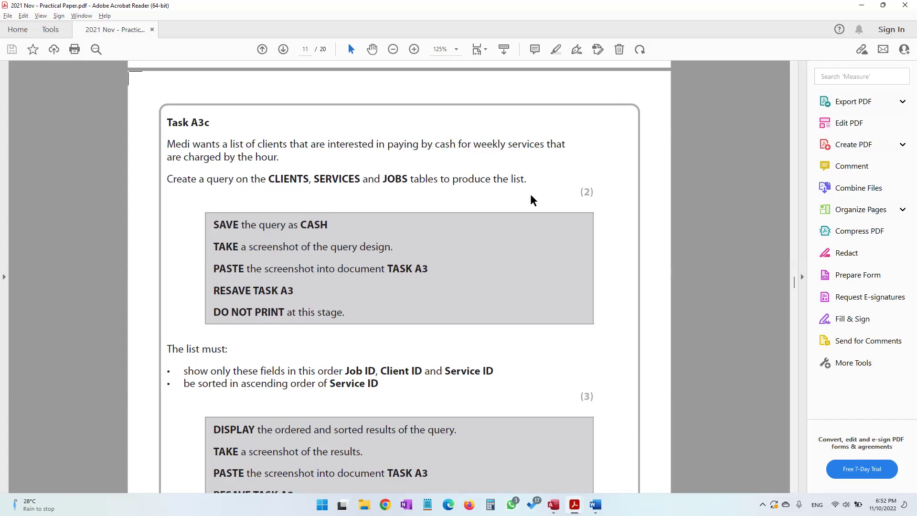
scroll(368, 282, down, 2)
scroll(277, 247, up, 2)
- Create a query in Design View in Access with the CLIENTS, JOBS and SERVICES tables, enlarging the CLIENTS and SERVICES field lists
click(553, 504)
click(68, 30)
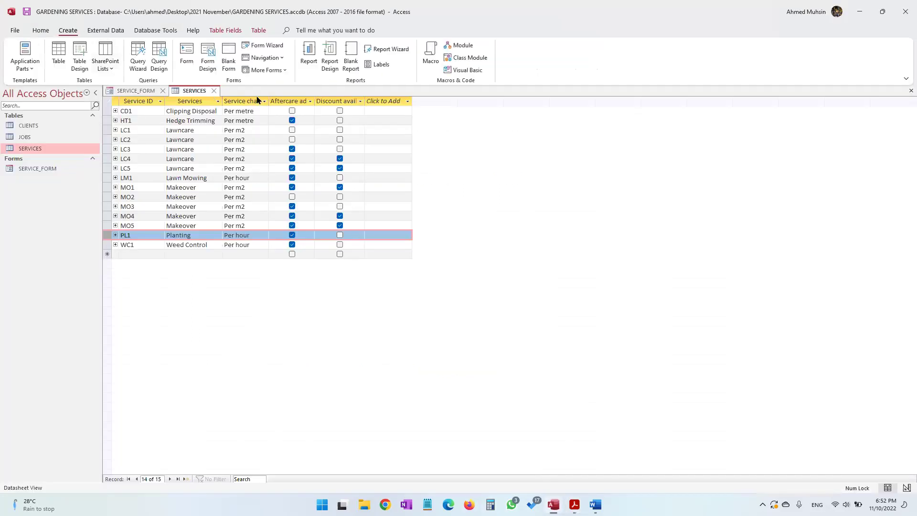
click(160, 72)
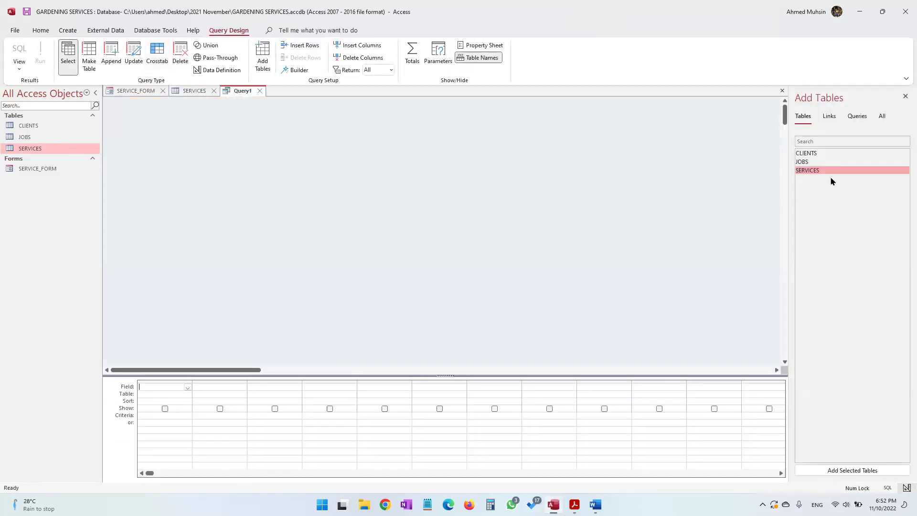
double_click(811, 154)
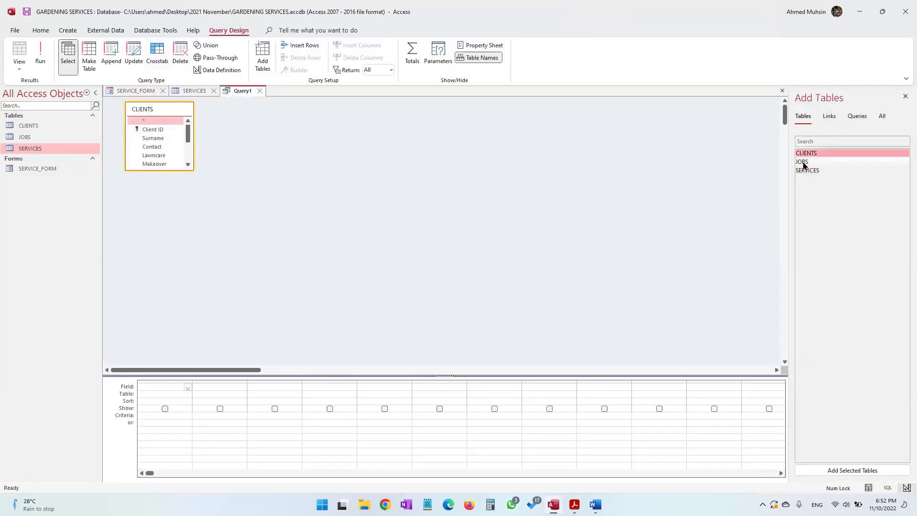
double_click(802, 162)
double_click(808, 170)
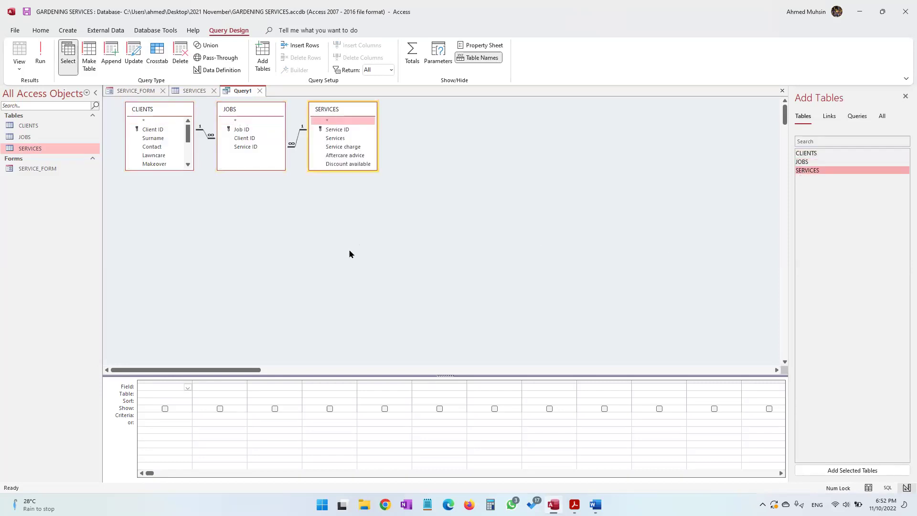
drag(338, 168, 337, 226)
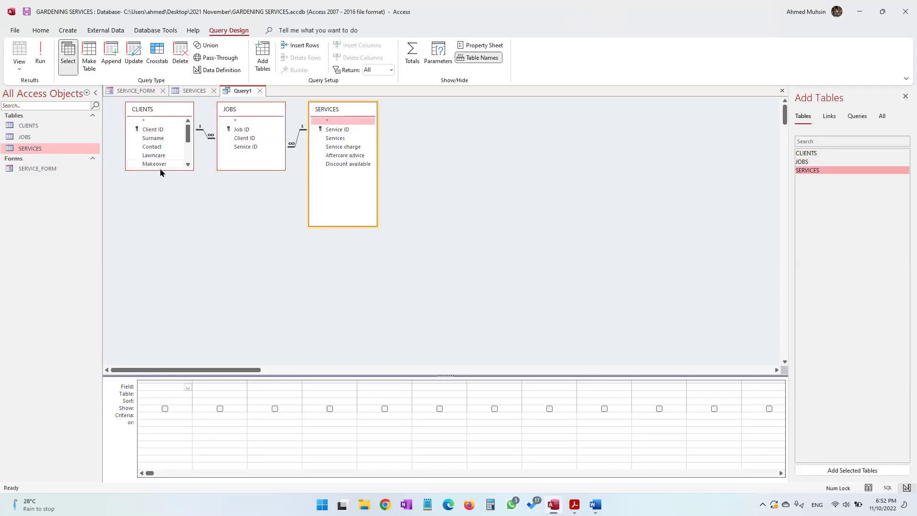
drag(160, 168, 160, 263)
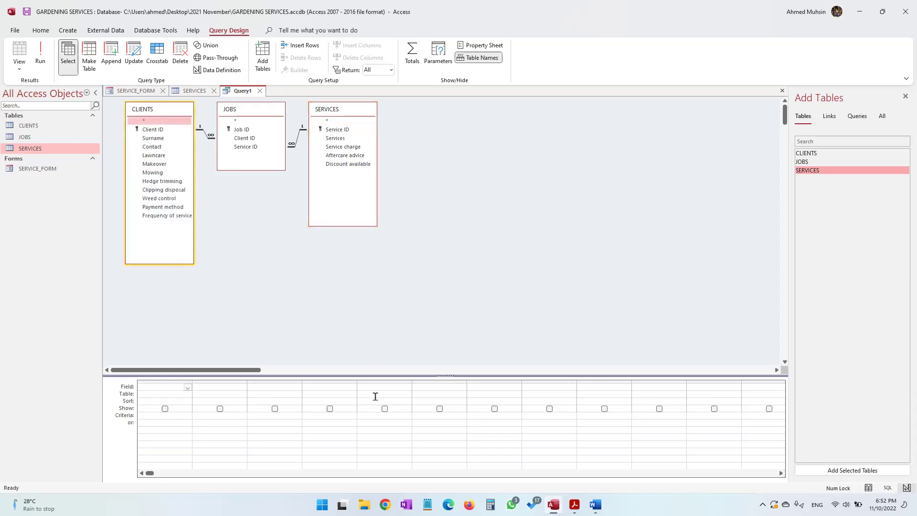
- Check the required fields in the practical paper, then add Job ID, Client ID and Service ID from JOBS to the Access query in that order
click(574, 504)
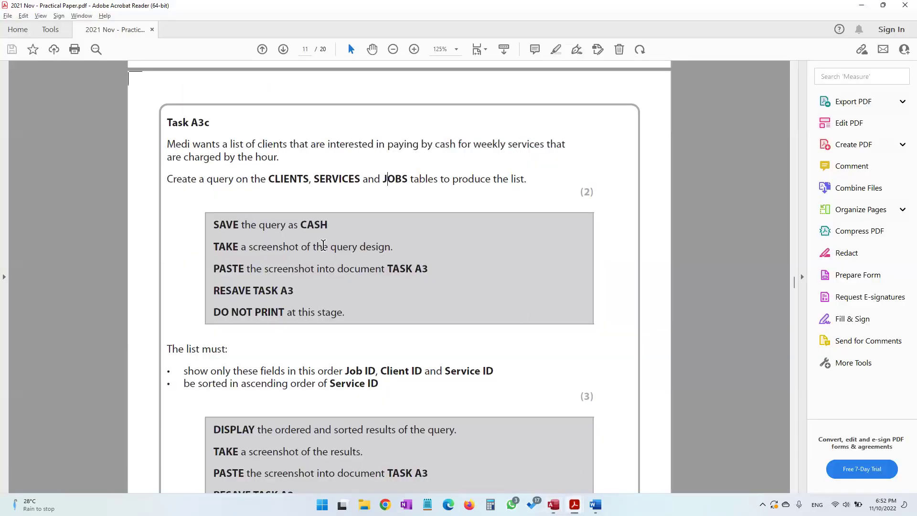
drag(183, 371, 340, 371)
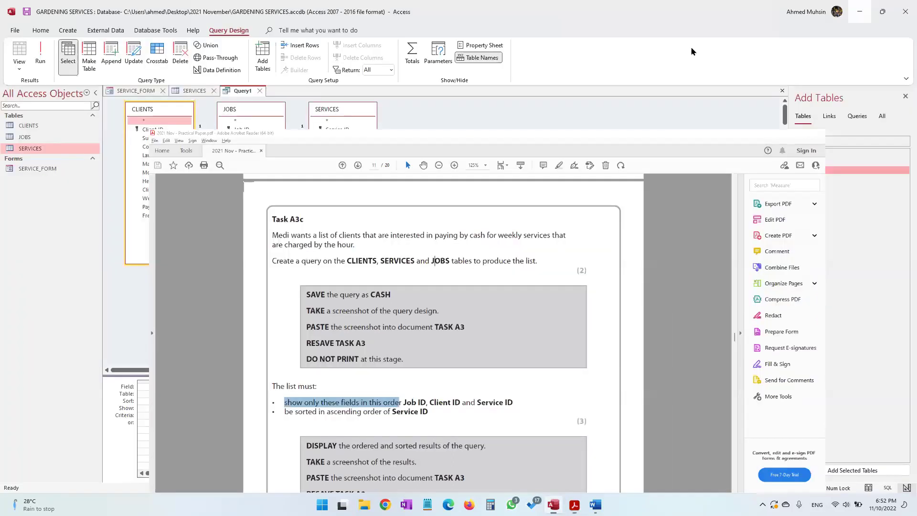
click(883, 6)
double_click(242, 129)
double_click(244, 138)
double_click(245, 146)
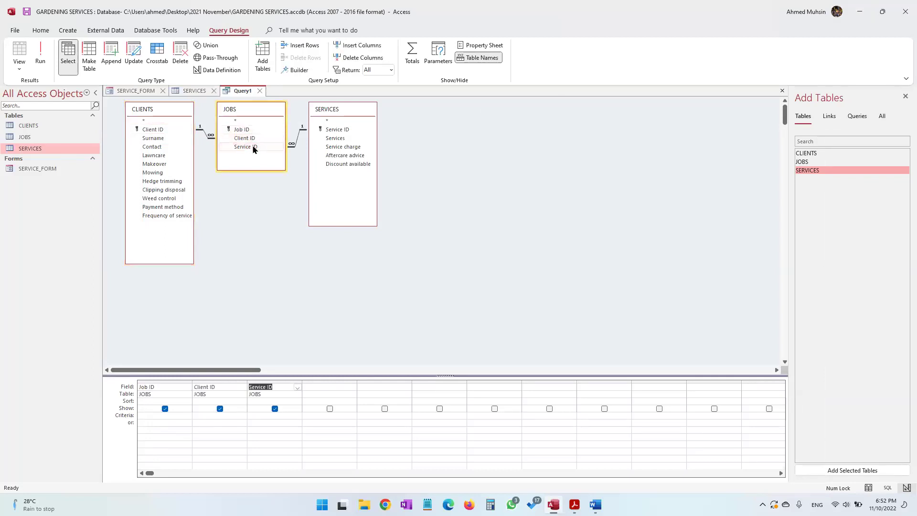
- Check the sort requirement in the practical paper and sort the query's Service ID field in Access in ascending order
click(574, 504)
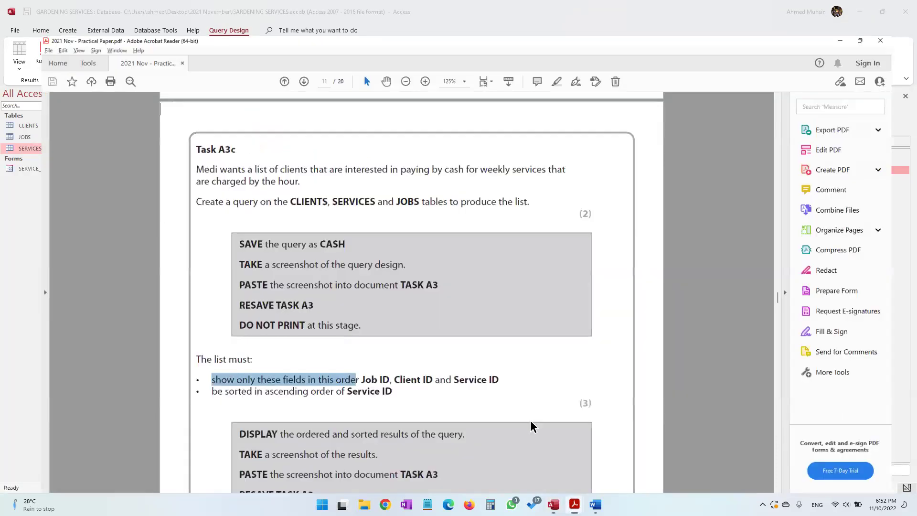
drag(241, 383, 383, 384)
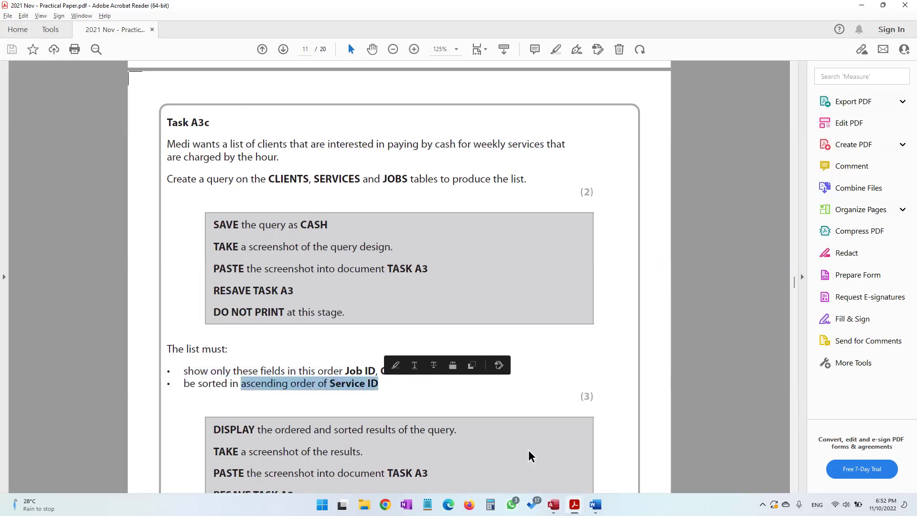
click(554, 504)
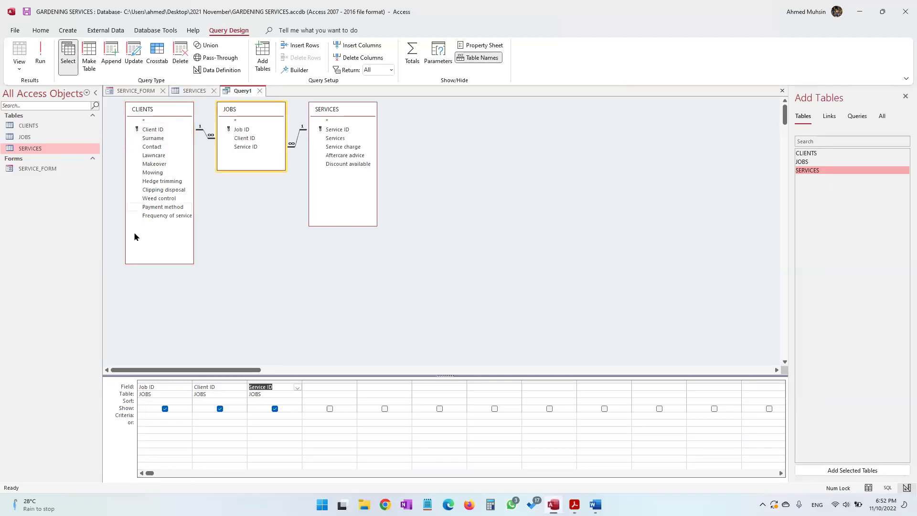
click(290, 401)
click(297, 401)
click(287, 409)
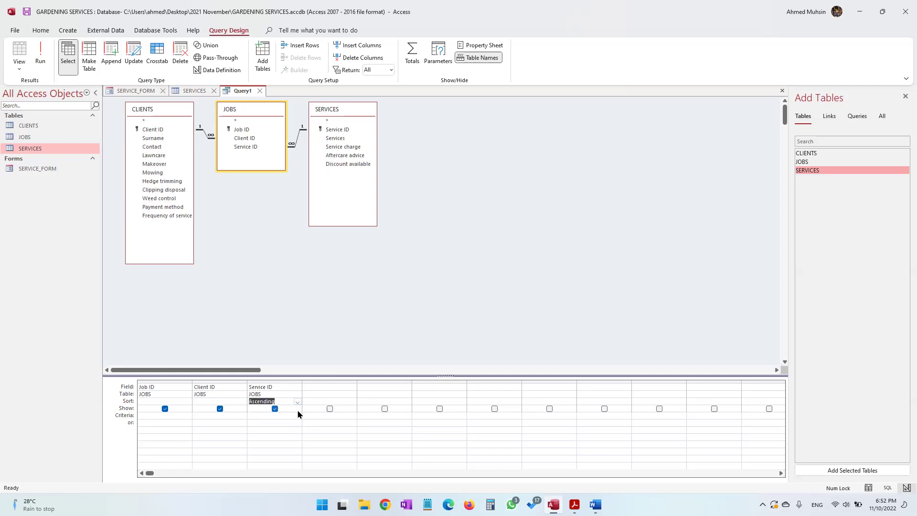
click(363, 328)
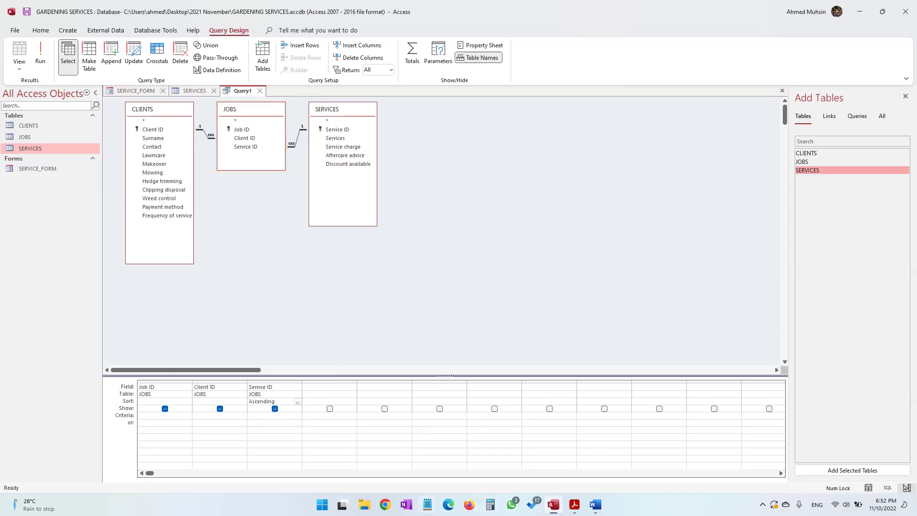
- Reread the Task A3c client criteria in the practical paper and add Payment method from CLIENTS to the Access query
click(574, 504)
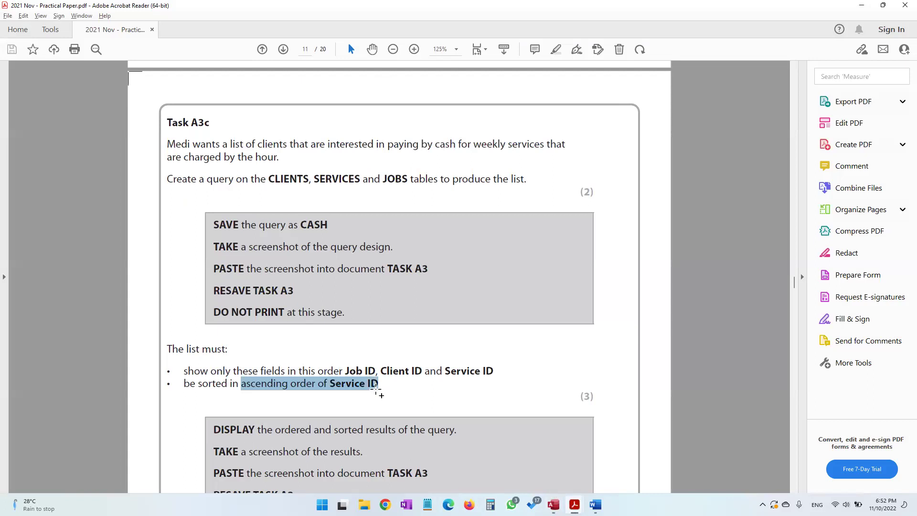
click(376, 392)
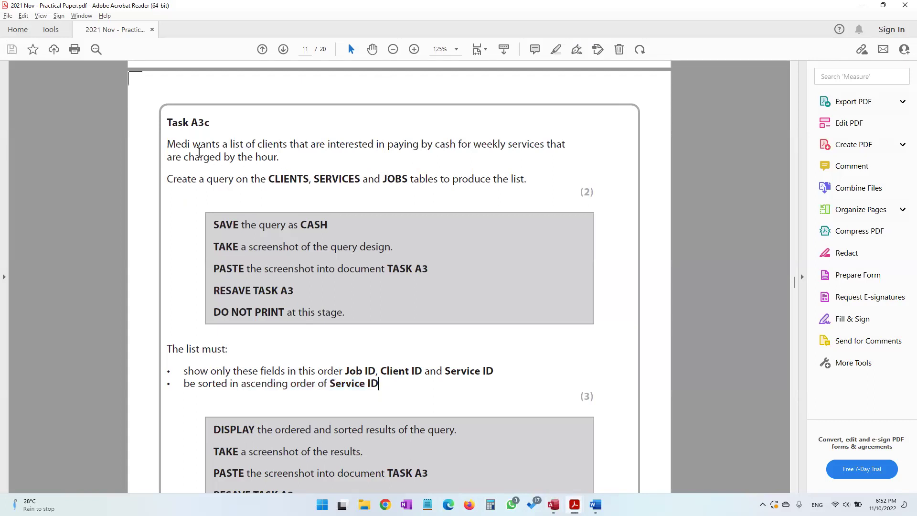
drag(167, 143, 292, 158)
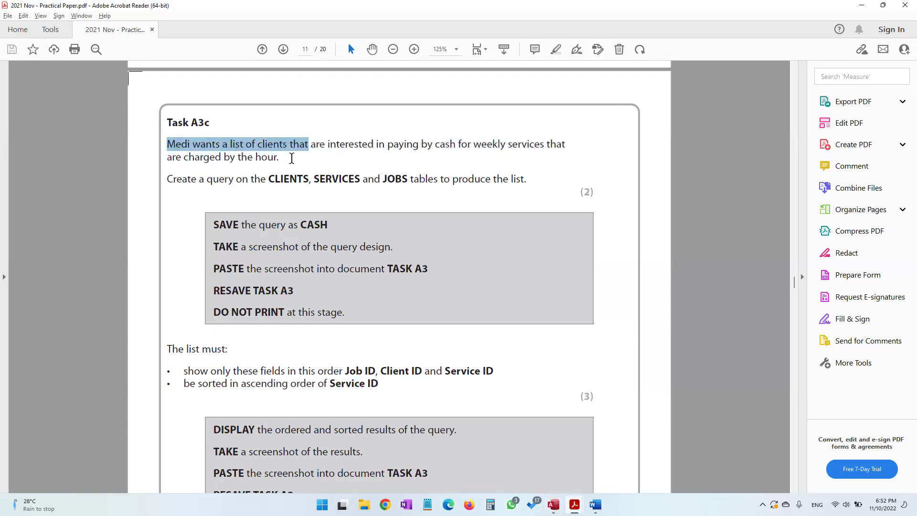
click(245, 148)
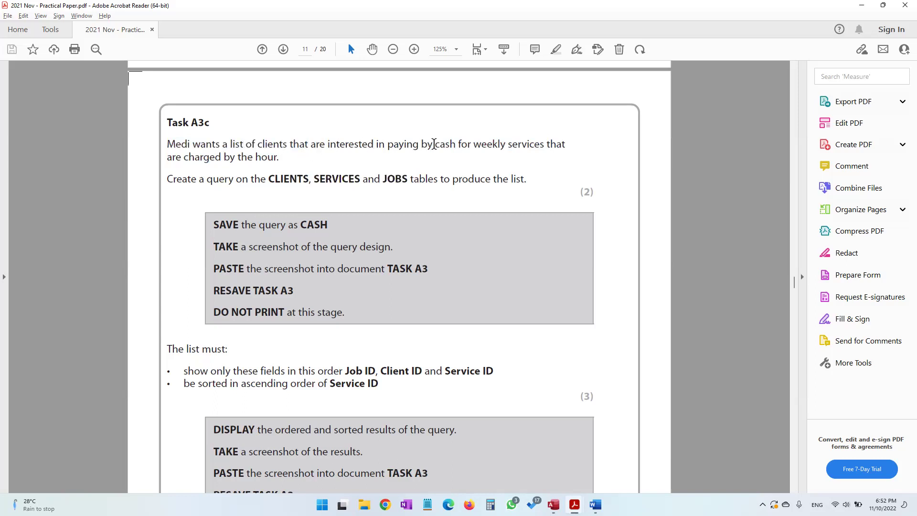
drag(387, 145, 432, 145)
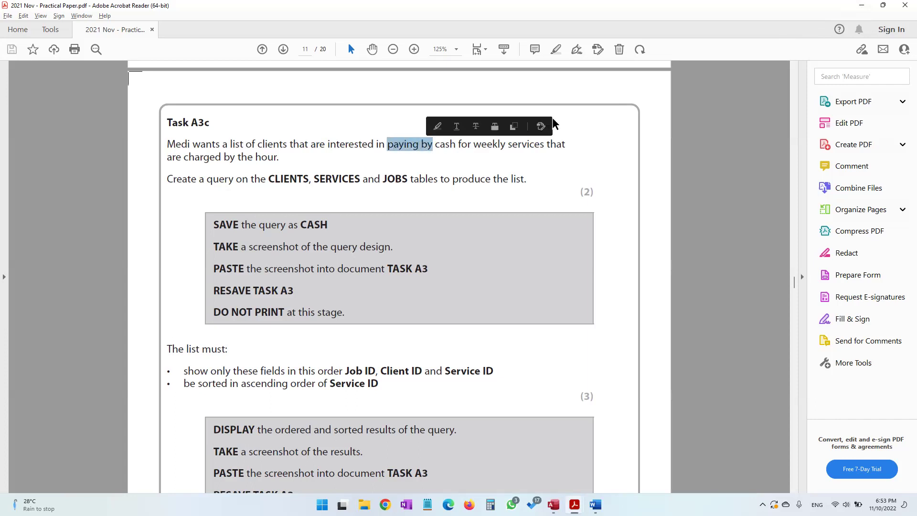
click(861, 6)
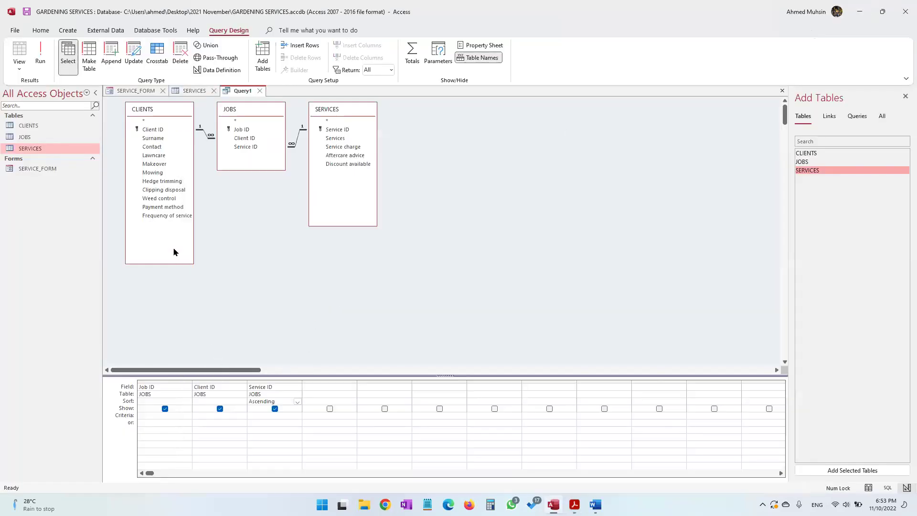
double_click(165, 207)
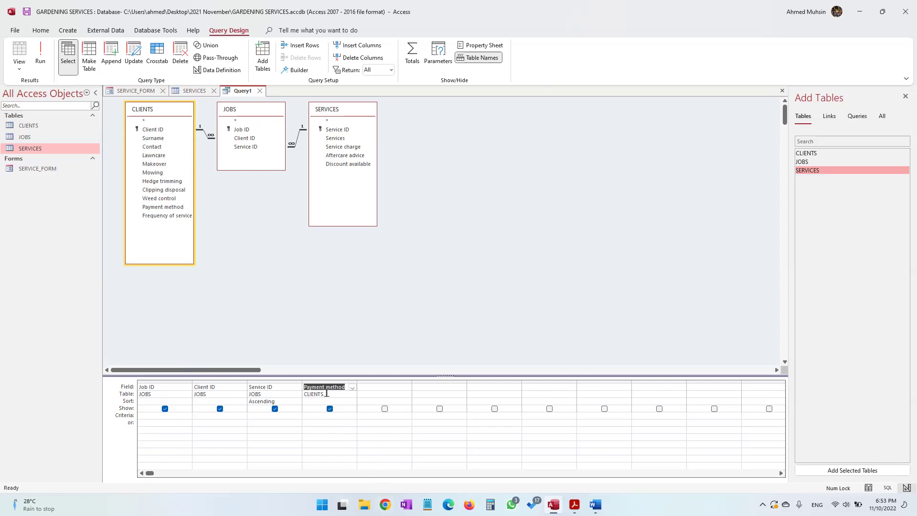
- Check the paper's list of fields to show and hide Payment method from the query results in Access
click(574, 504)
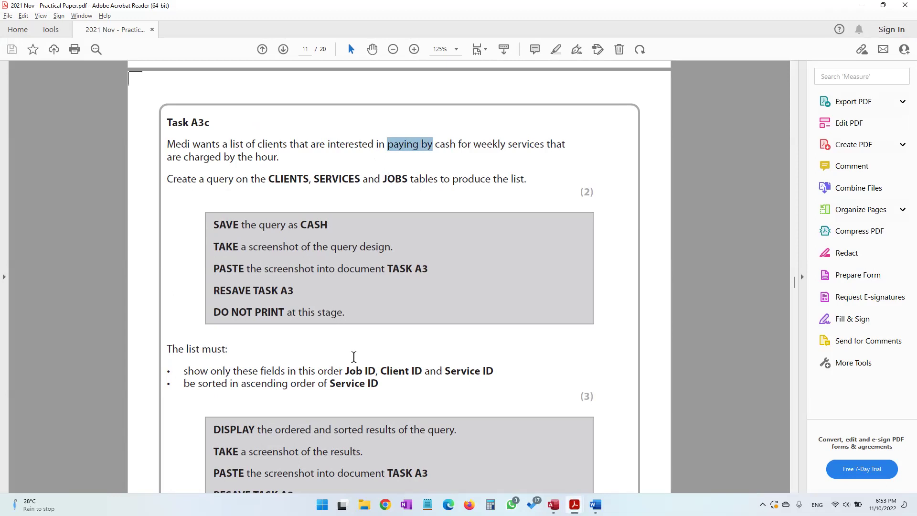
click(347, 372)
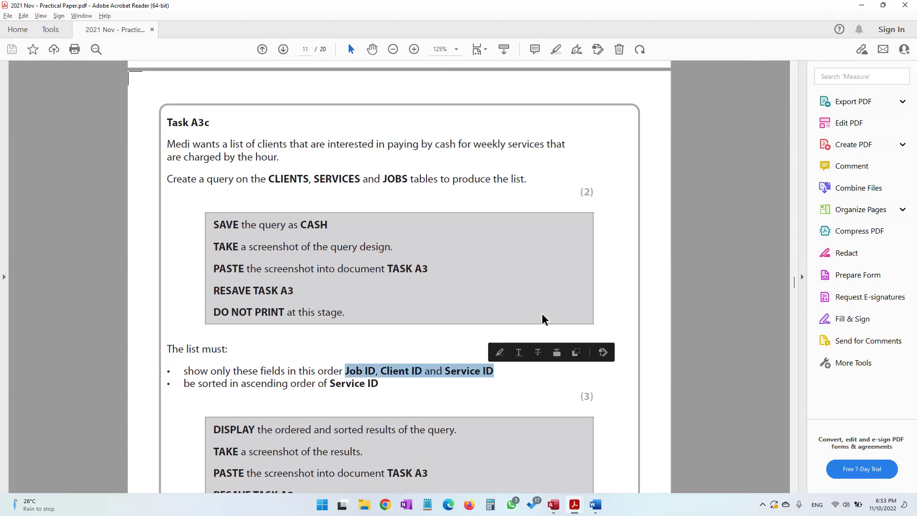
click(861, 6)
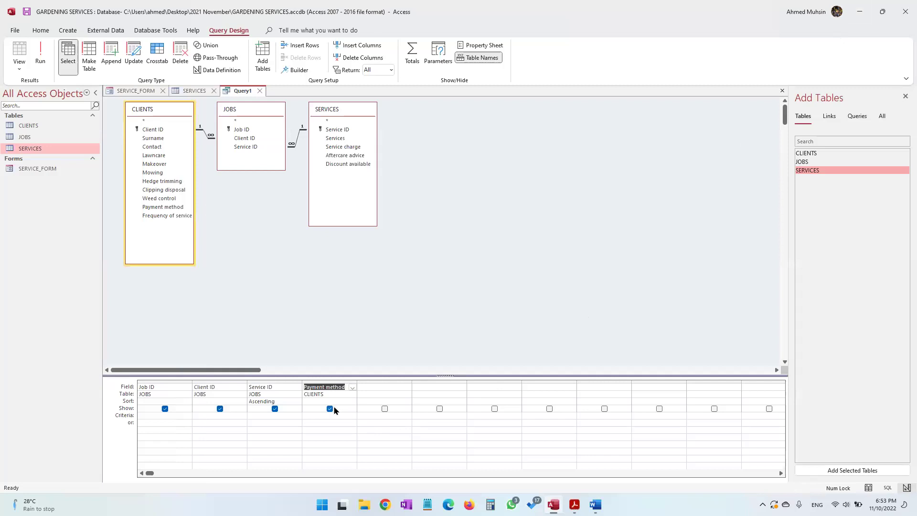
click(329, 408)
click(331, 416)
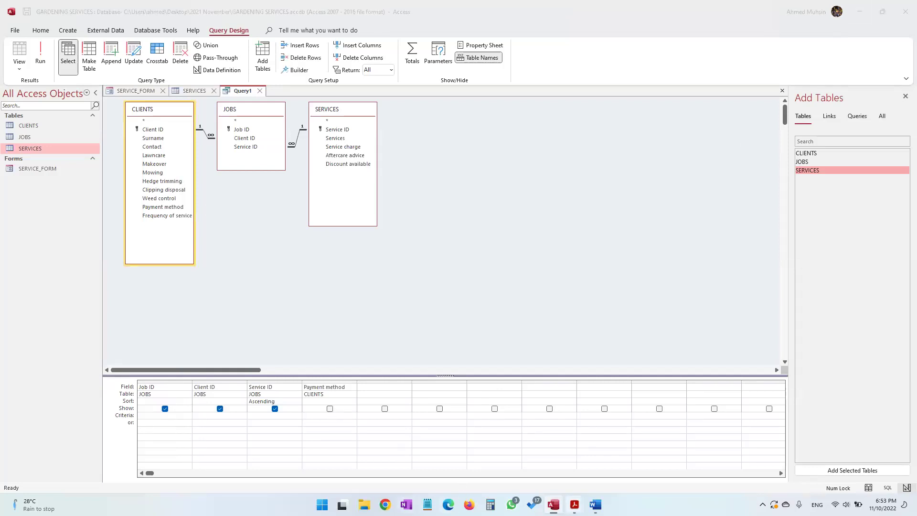
- Copy the Cash value from the CLIENTS table's Payment method column and enter it as the query's Payment method criterion
click(574, 505)
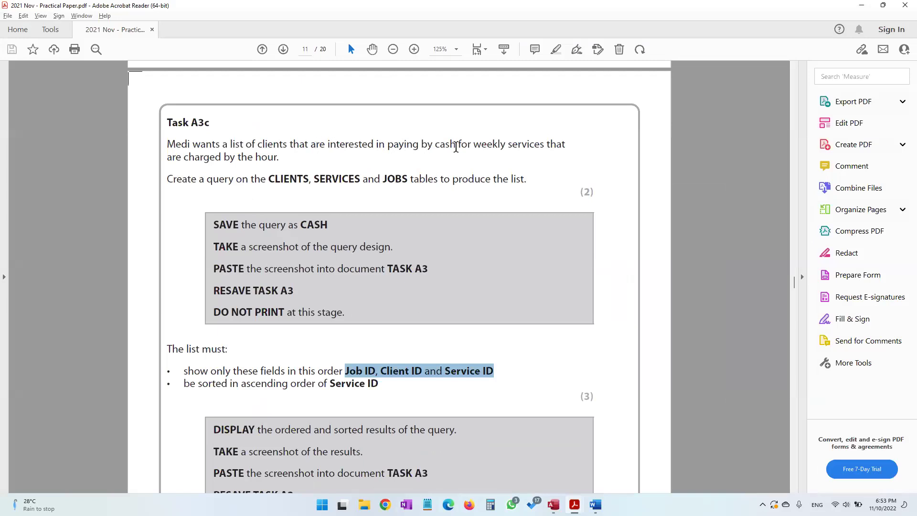
click(863, 11)
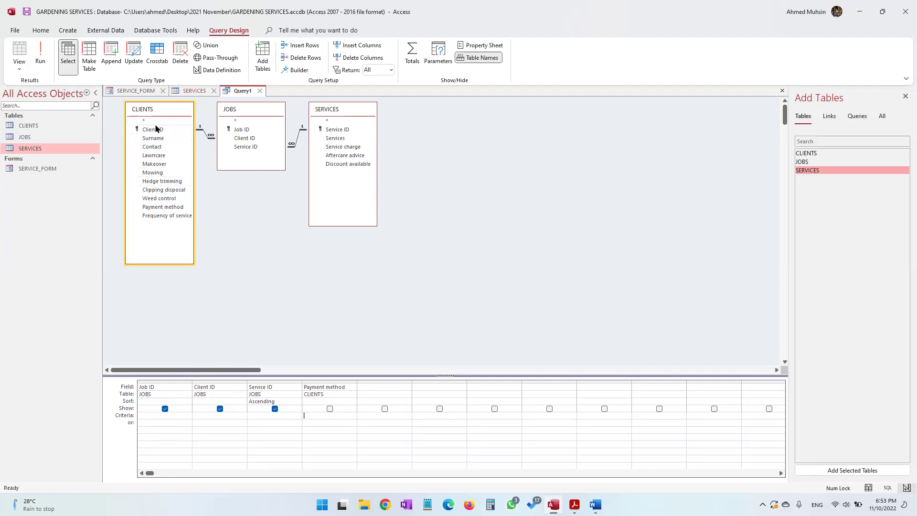
double_click(64, 126)
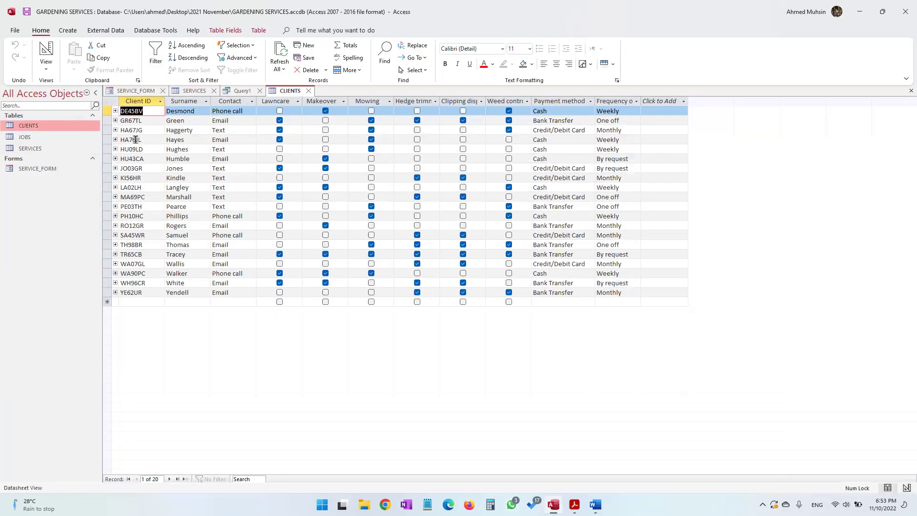
click(527, 114)
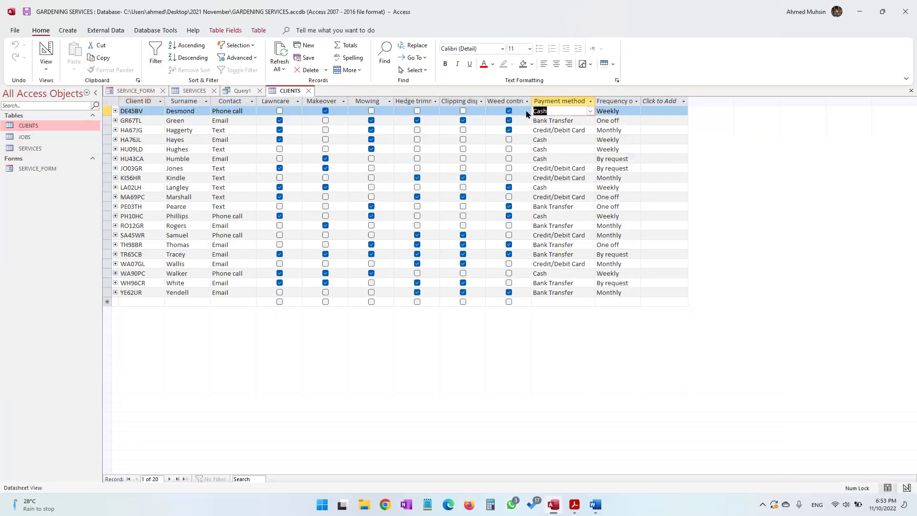
click(536, 113)
double_click(537, 112)
key(ctrl+c)
click(242, 94)
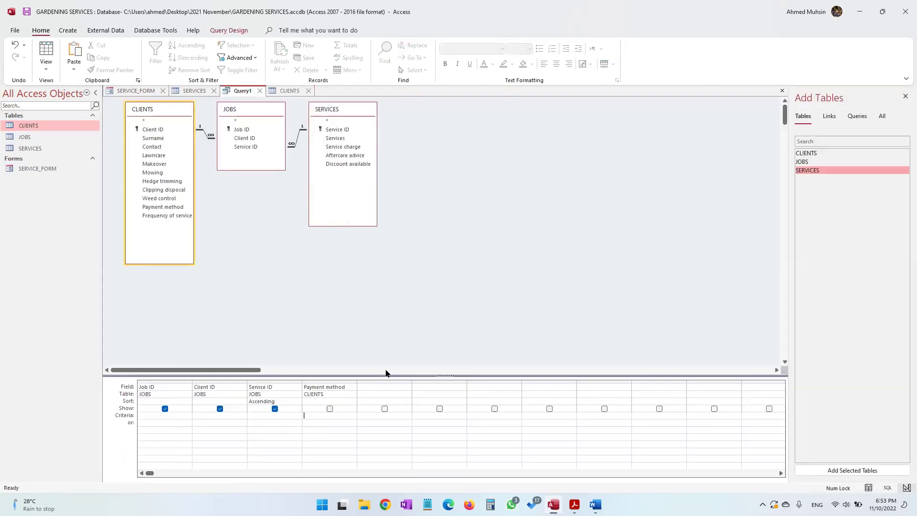
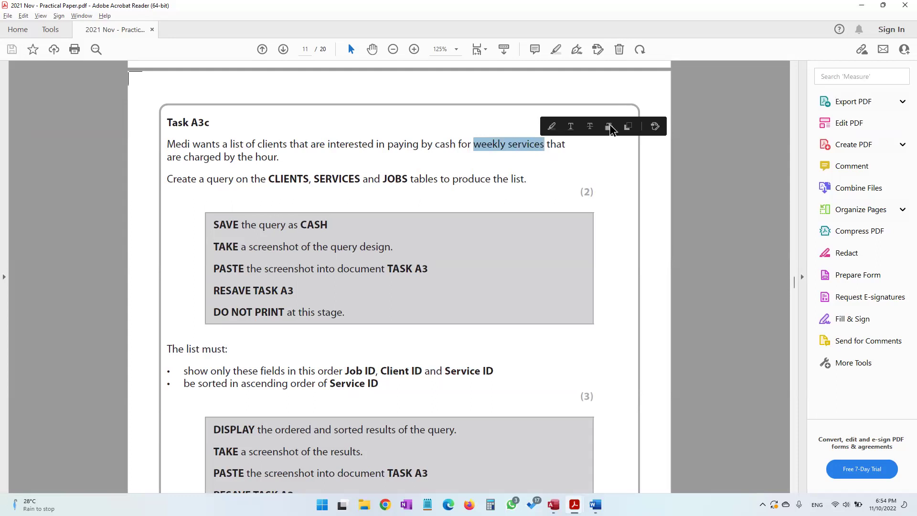
- Look up the service frequency values in CLIENTS, then add Frequency of service to the query, hidden from results, with the criterion Weekly
click(861, 6)
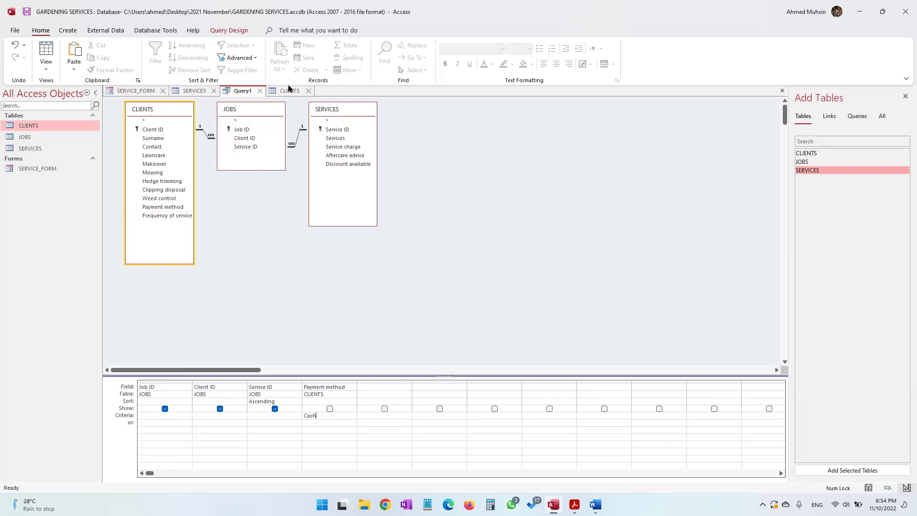
click(290, 91)
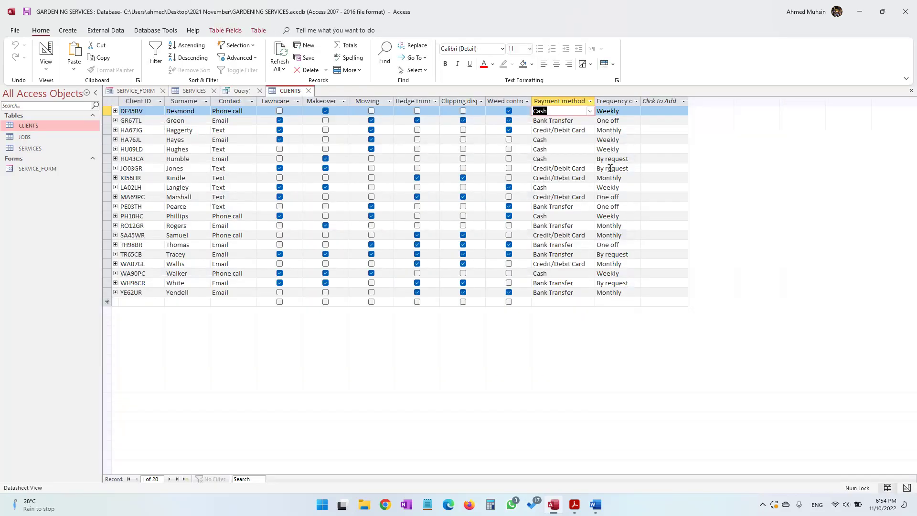
click(239, 91)
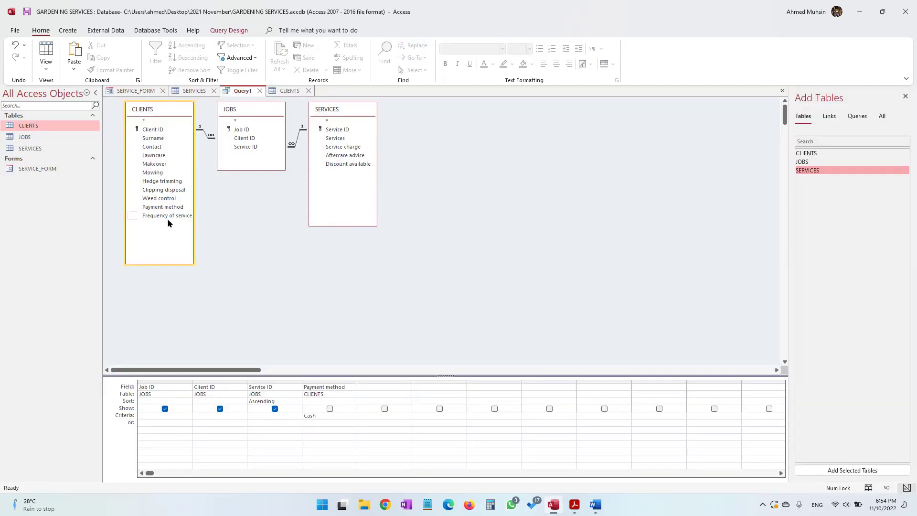
double_click(168, 218)
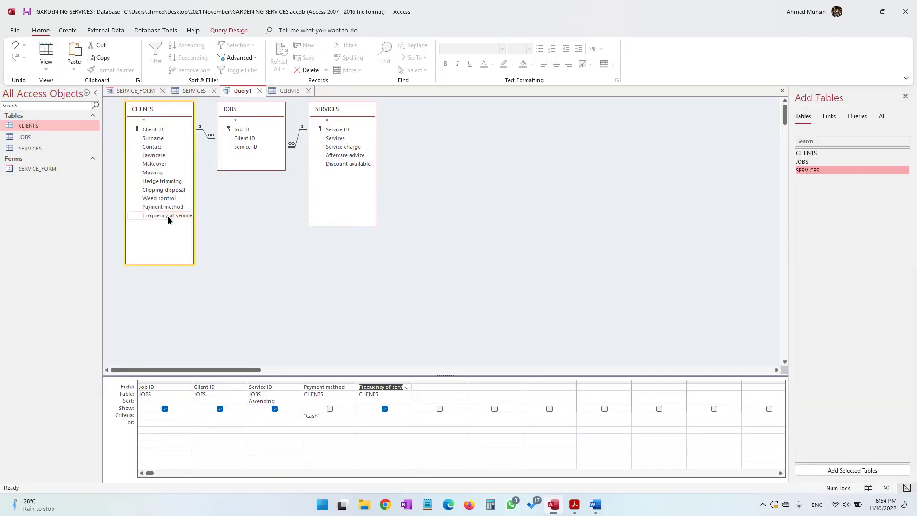
click(384, 409)
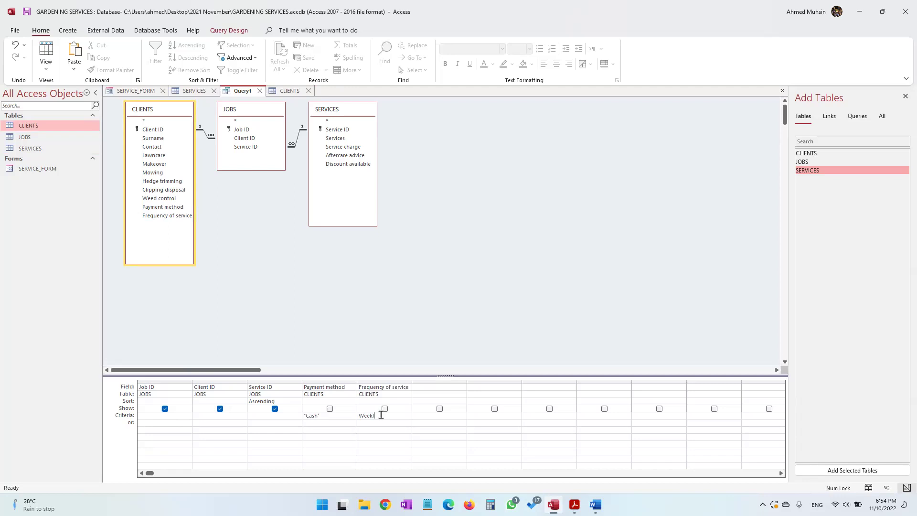
click(618, 282)
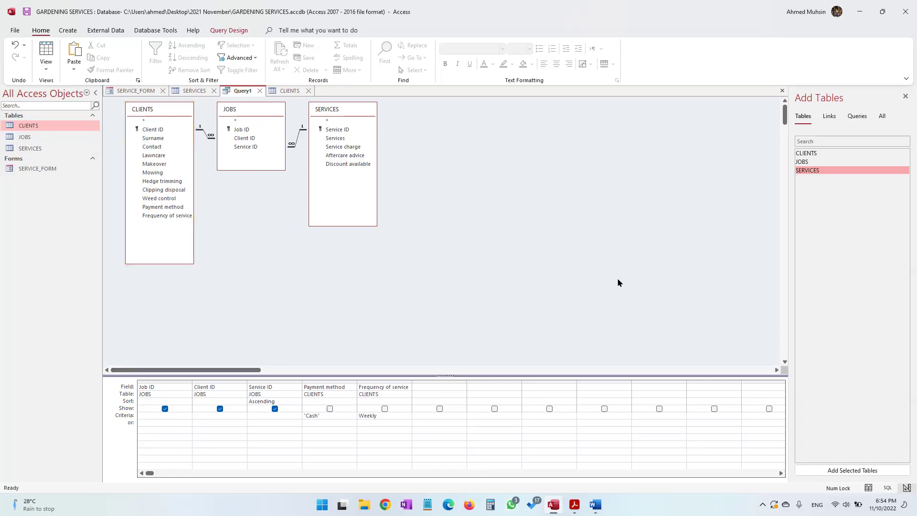
- Reread the service charge condition in the Task A3c paper and check the CLIENTS table in Access for a matching field
click(574, 505)
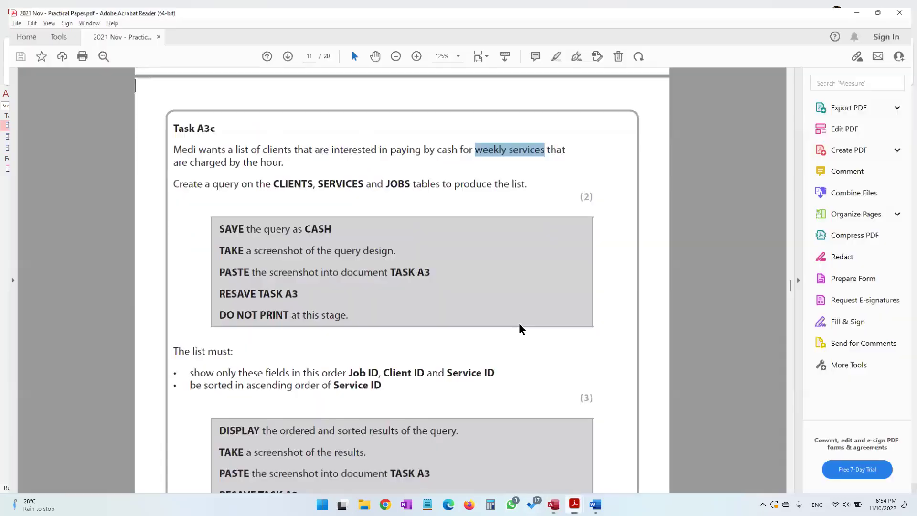
drag(183, 157, 277, 158)
click(861, 5)
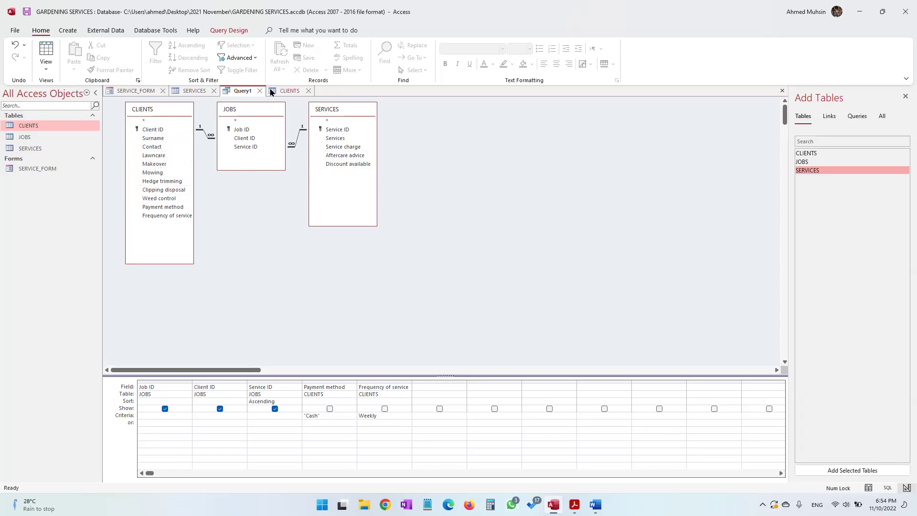
click(286, 91)
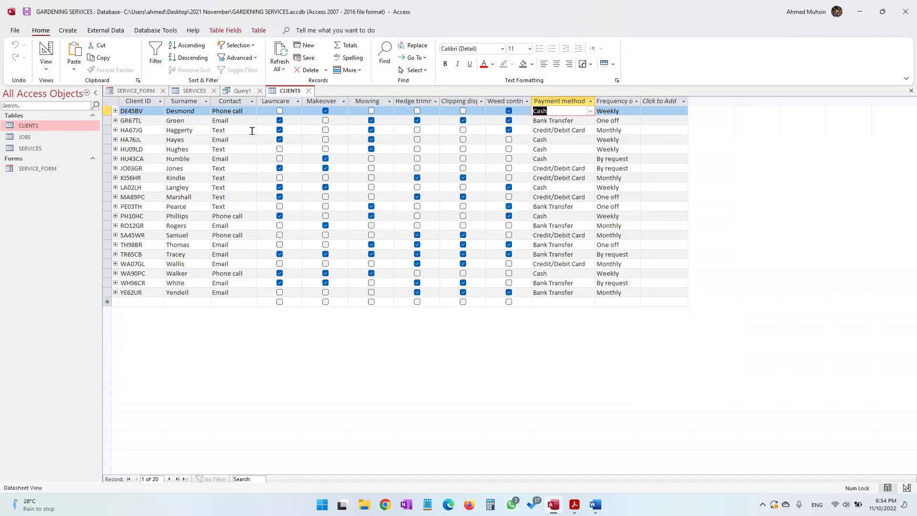
click(241, 91)
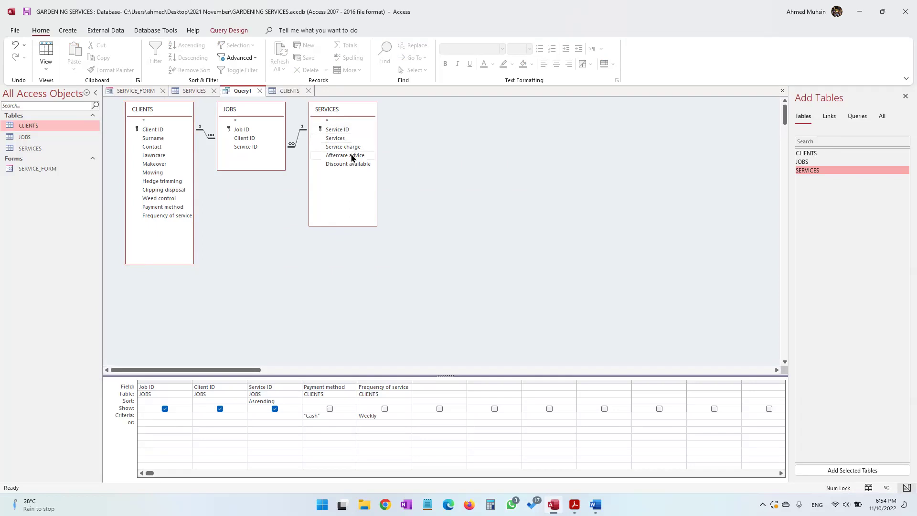
- Examine the Service charge values in the SERVICES table for the wording used for hourly charging
double_click(30, 149)
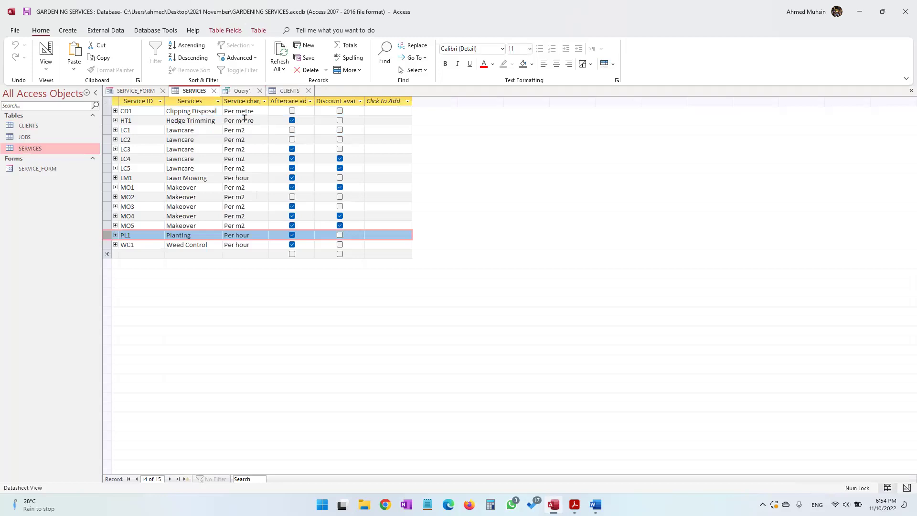
click(244, 98)
click(250, 239)
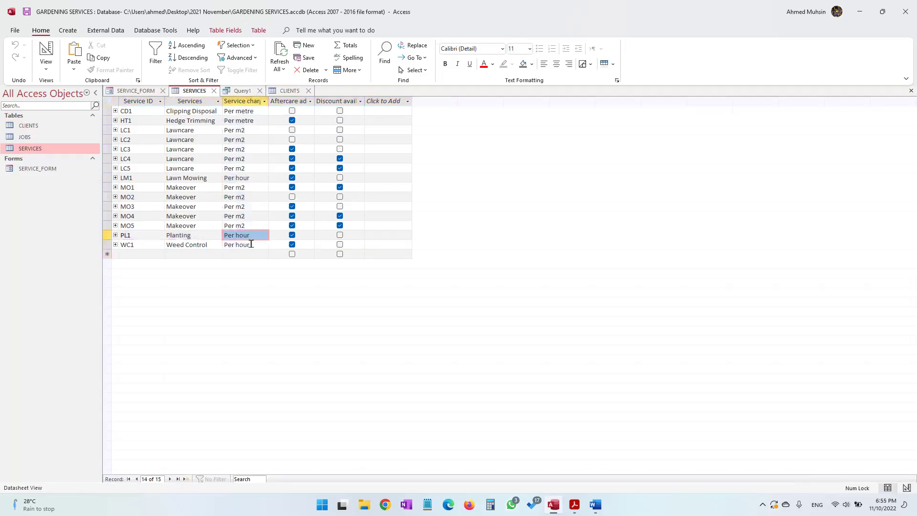
click(251, 244)
click(252, 234)
click(289, 91)
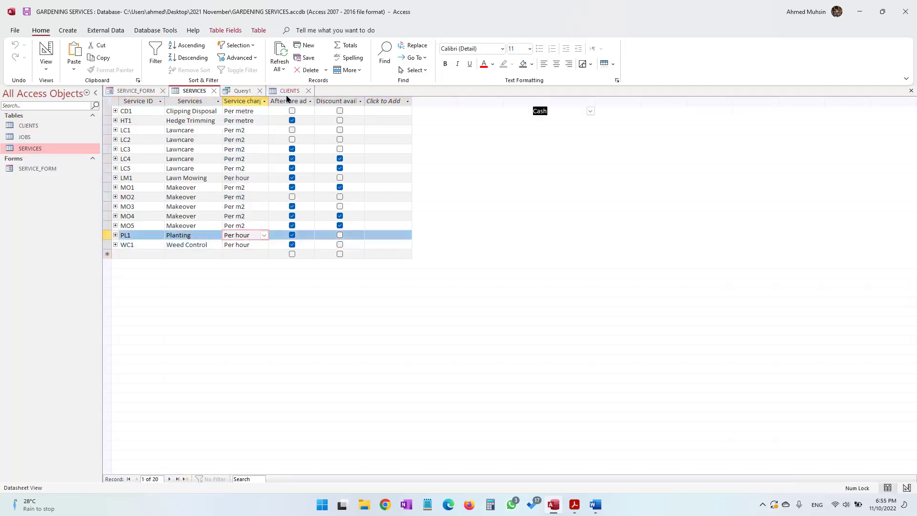
- Add Service charge from SERVICES to the query, hidden from results, with the criterion Per hour
click(242, 92)
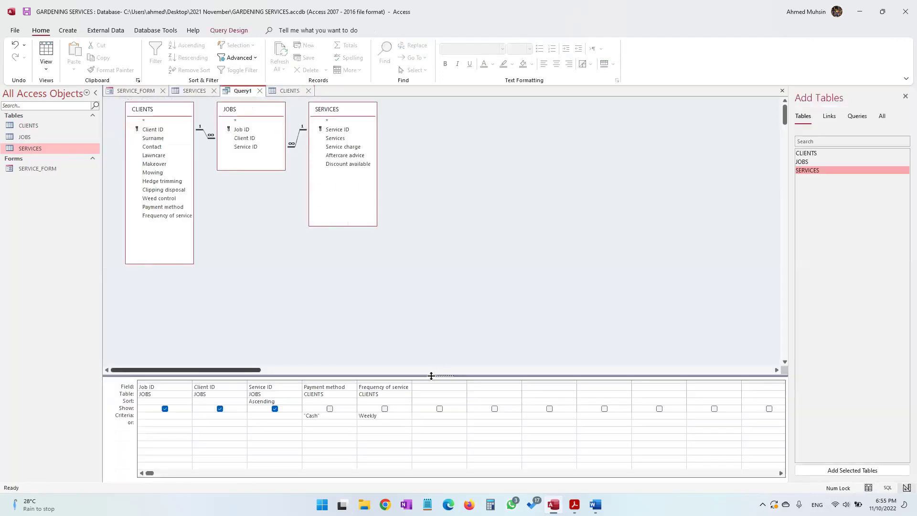
double_click(347, 147)
click(439, 409)
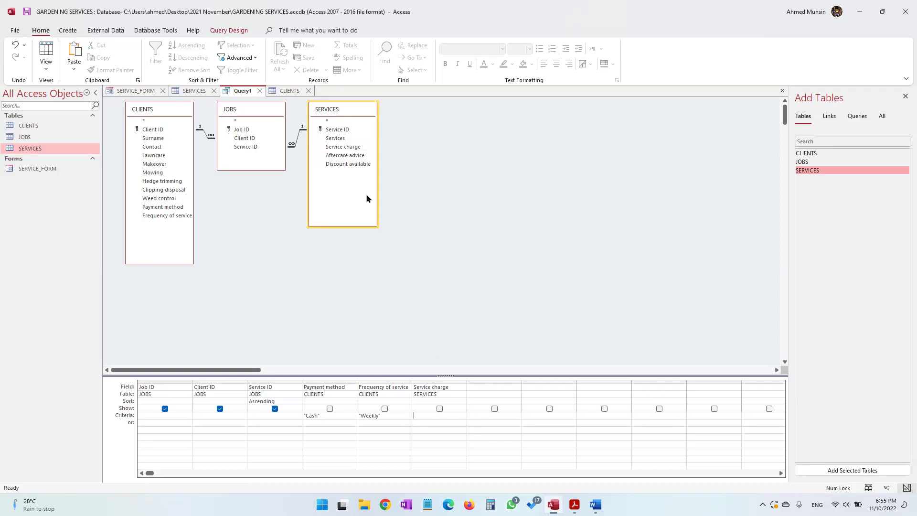
click(289, 91)
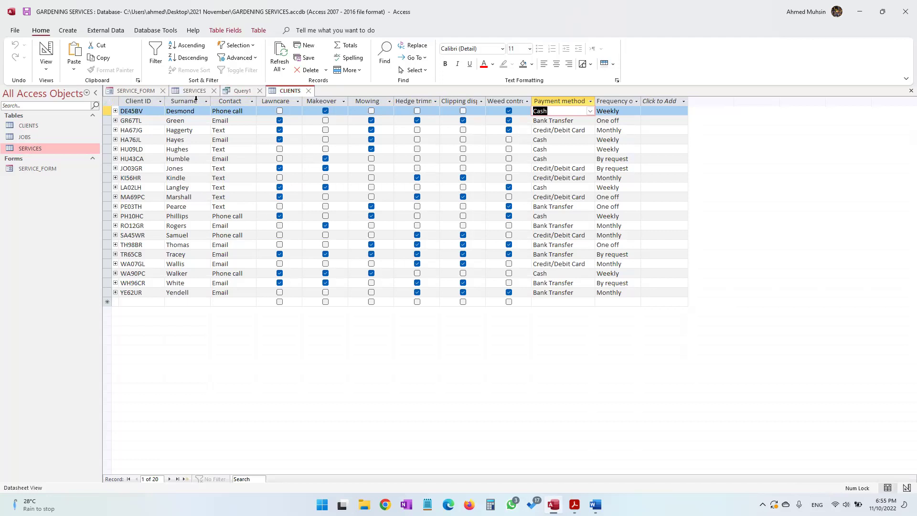
click(186, 90)
click(236, 235)
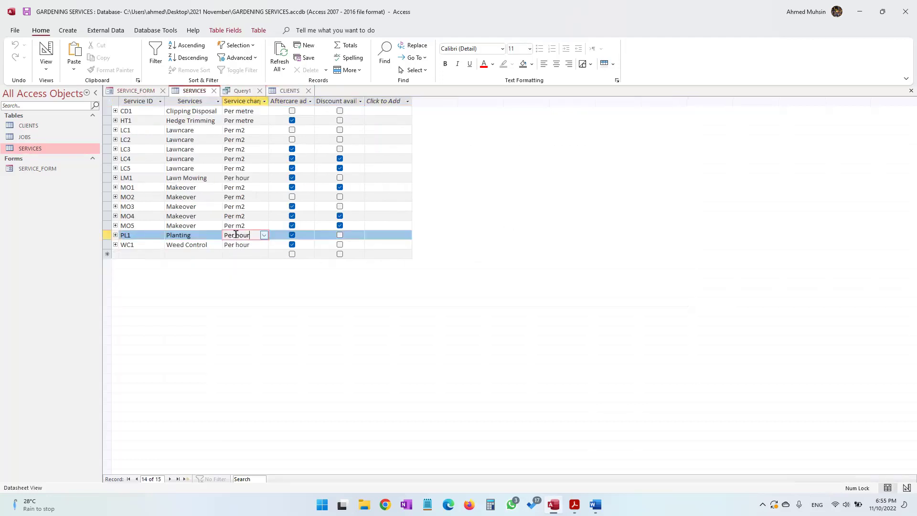
click(296, 91)
click(239, 91)
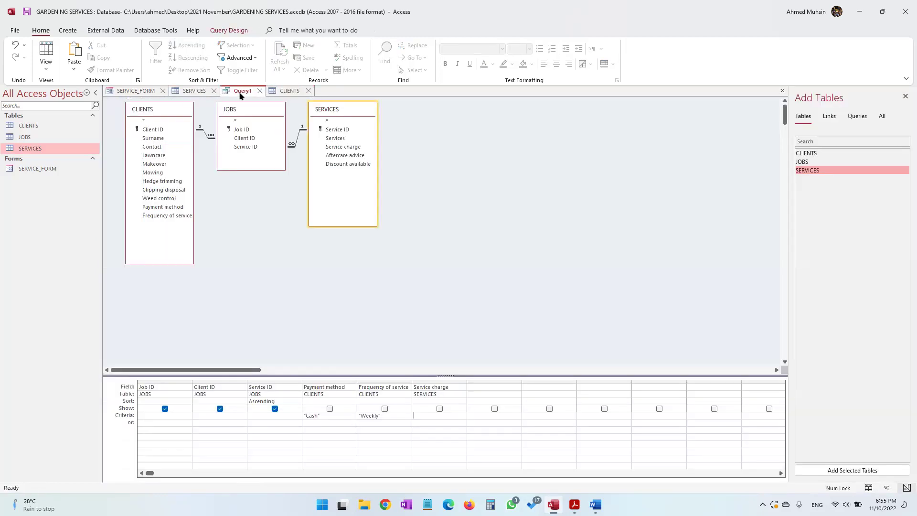
text(Per hour)
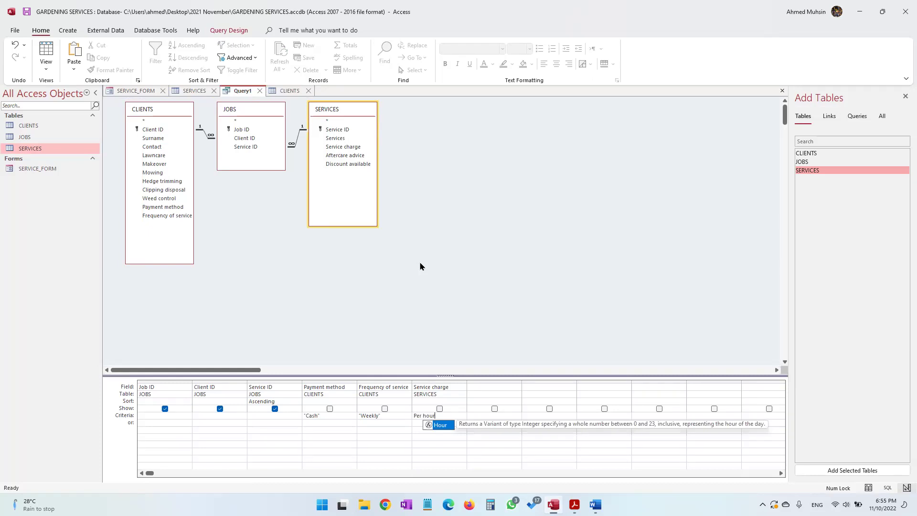
click(487, 301)
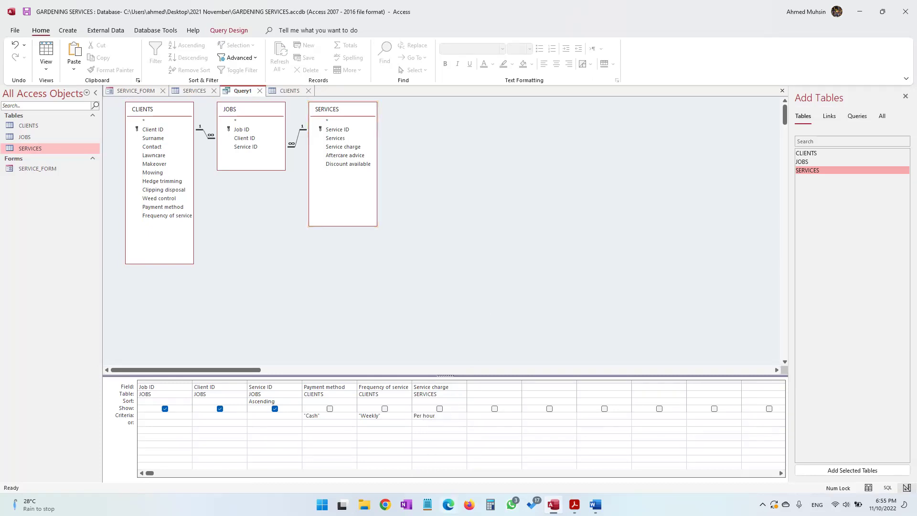
- Check the paper's instruction on displaying the sorted results, and run the query in Access
click(574, 504)
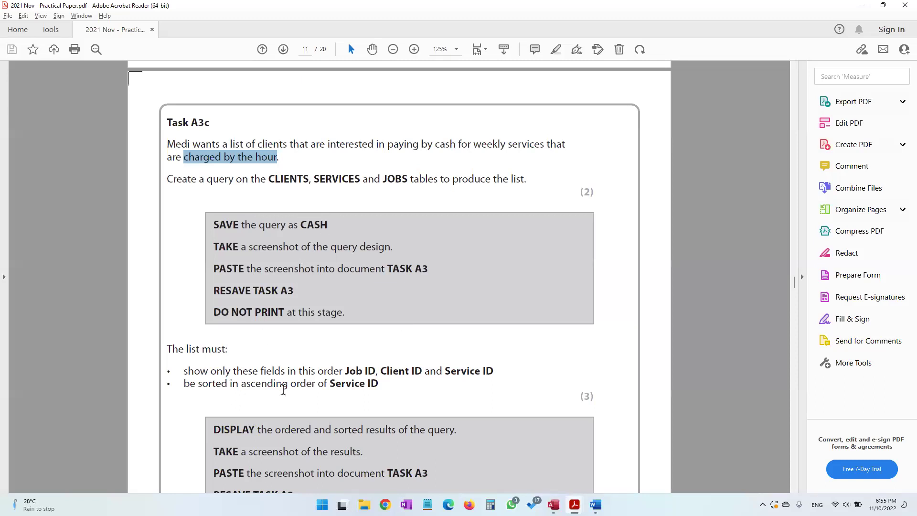
scroll(276, 409, down, 3)
drag(281, 377, 445, 380)
click(862, 5)
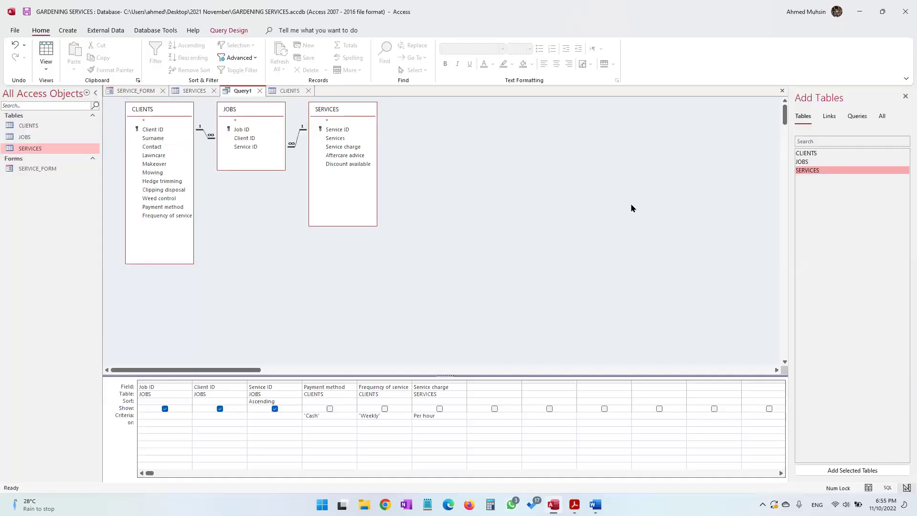
click(240, 35)
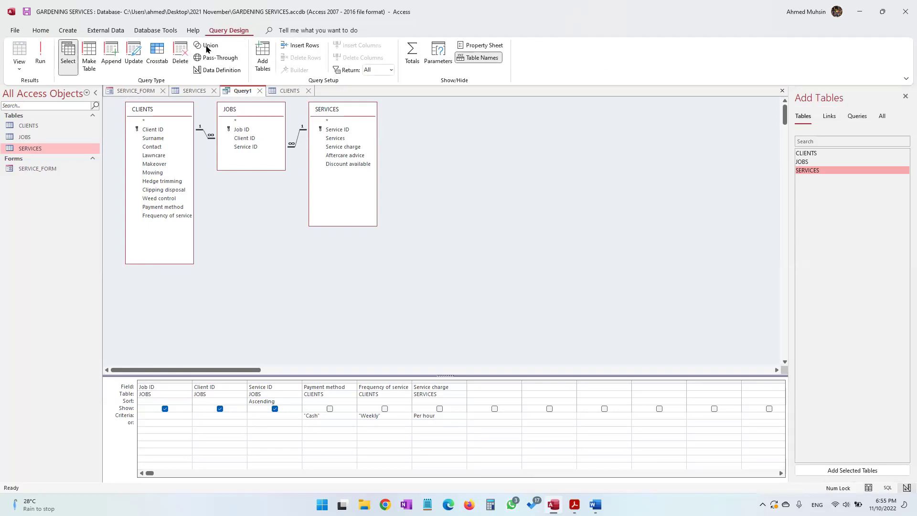
click(41, 59)
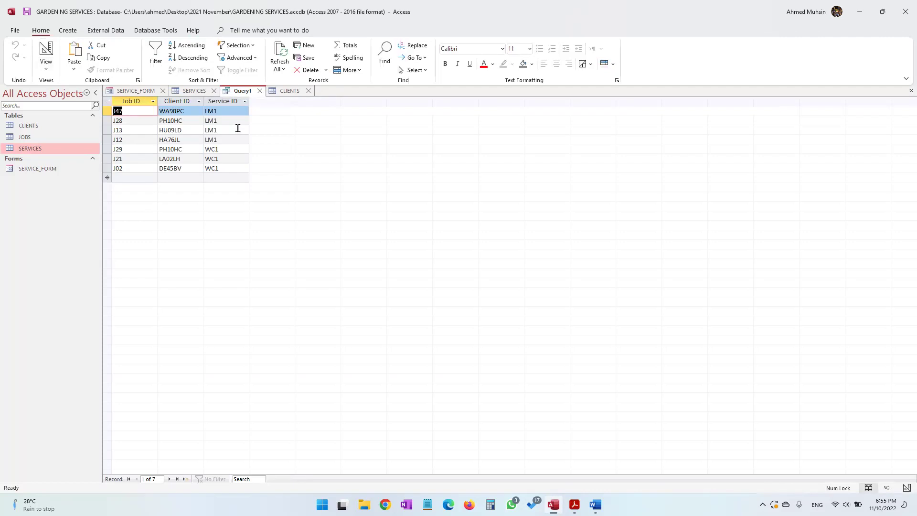
- Compare the query results in Access with the cash, weekly and hourly conditions in the practical paper
click(575, 504)
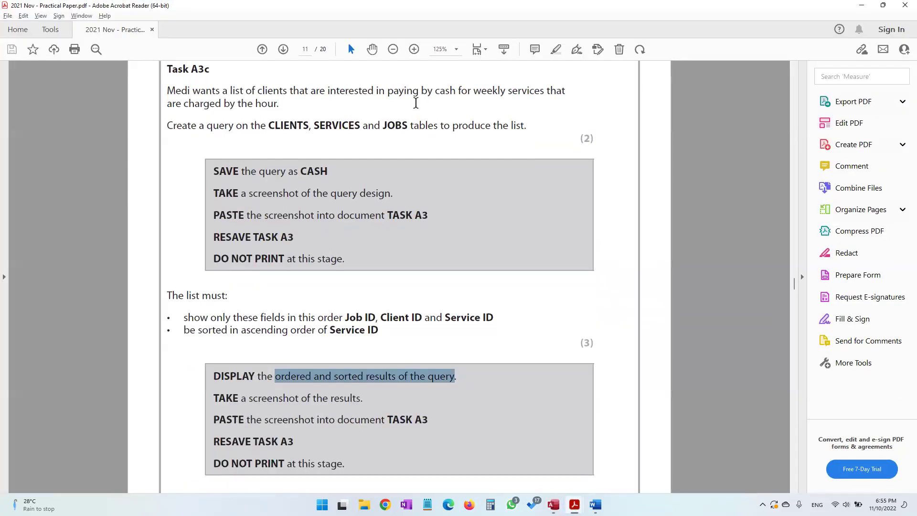
drag(388, 94, 505, 99)
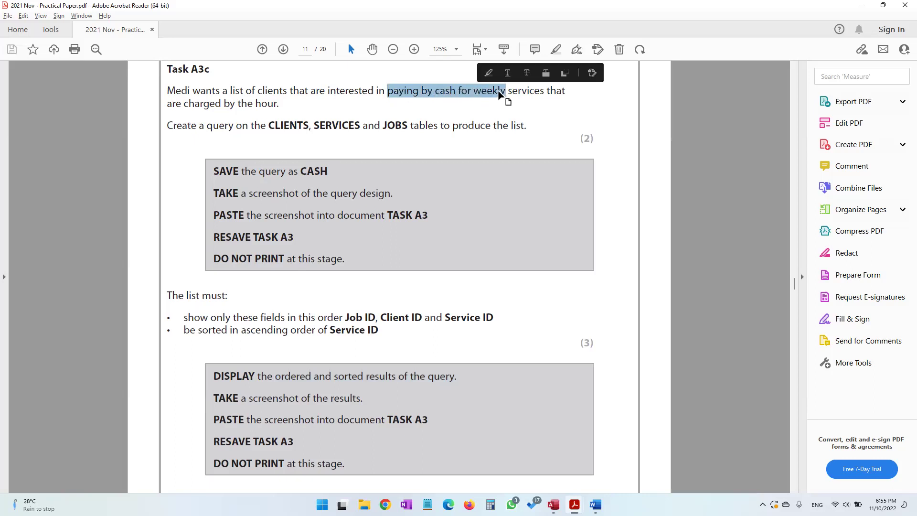
click(505, 99)
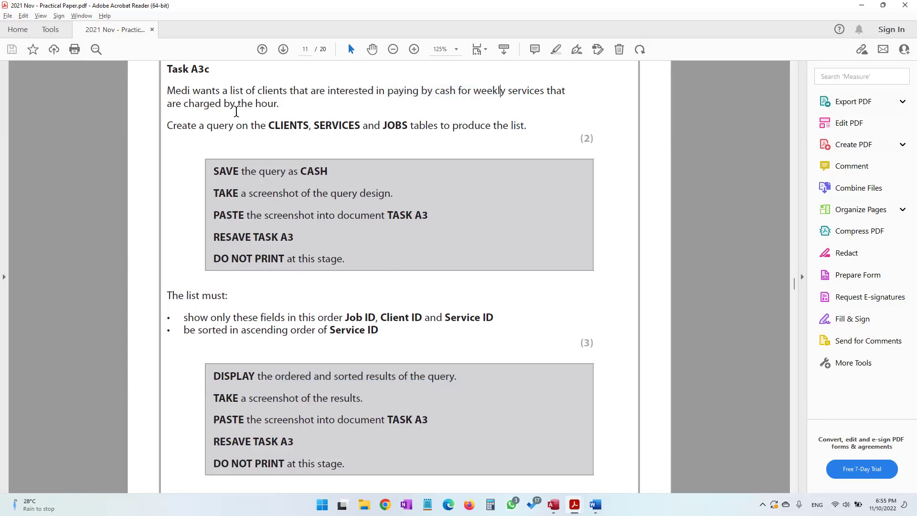
click(860, 7)
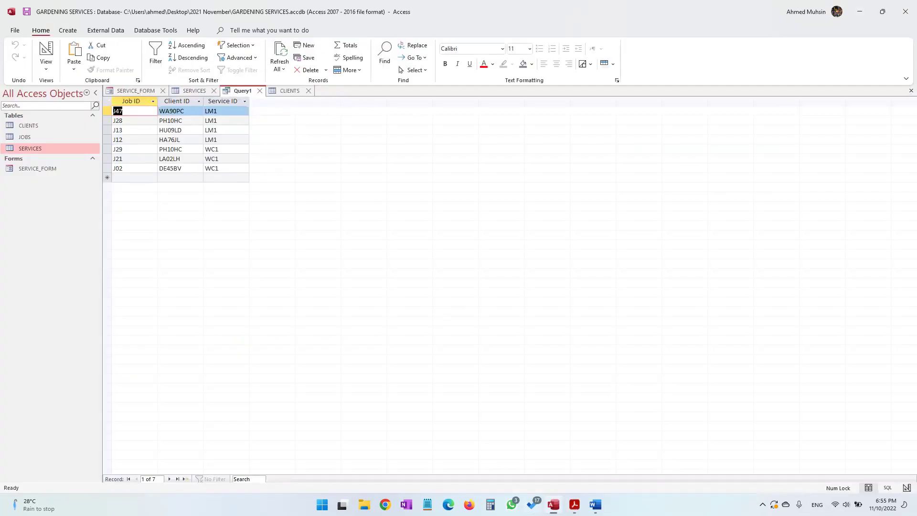
- Read the paper's screenshot instructions, capture the query results in Access and paste the image below the form screenshot in Word's TASK A3
click(574, 505)
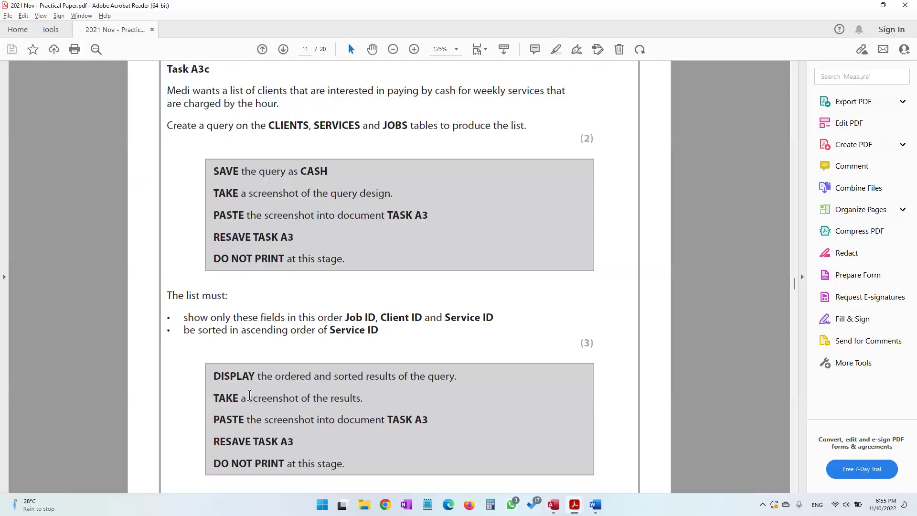
drag(213, 400, 411, 421)
click(343, 422)
key(alt+Tab)
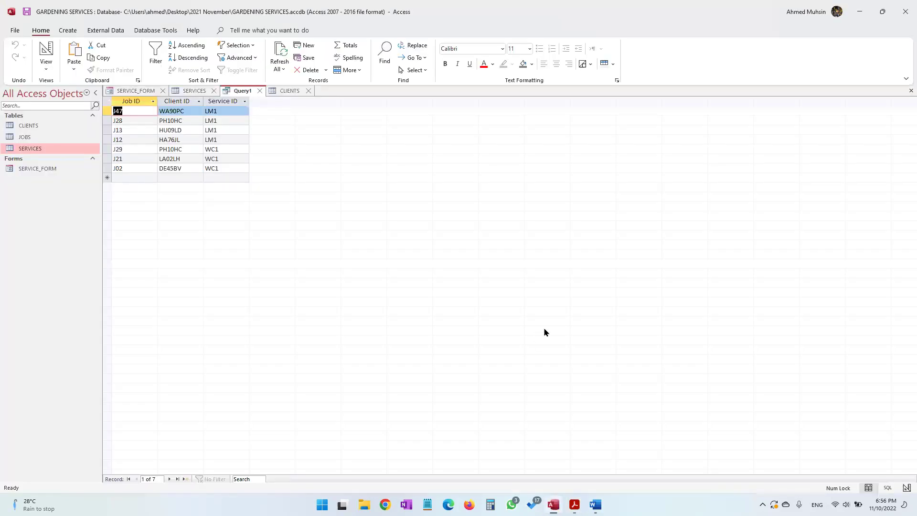
key(alt+Tab)
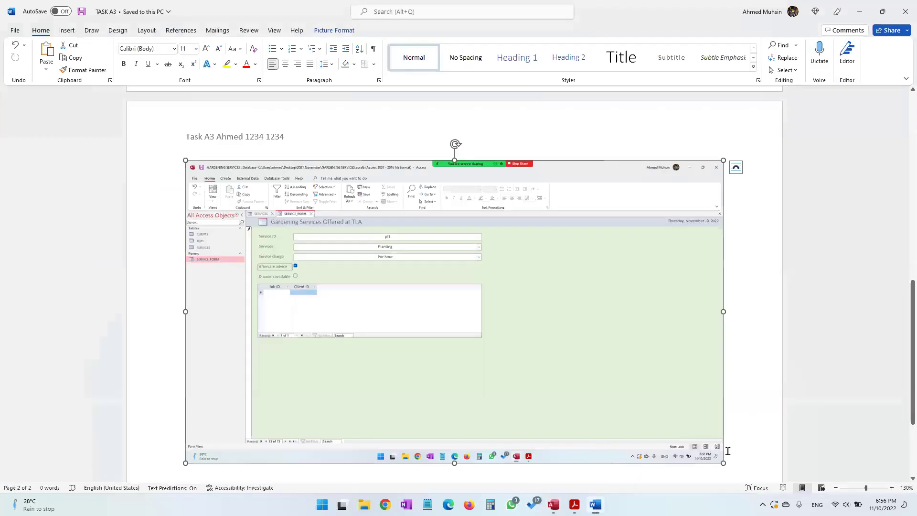
click(411, 470)
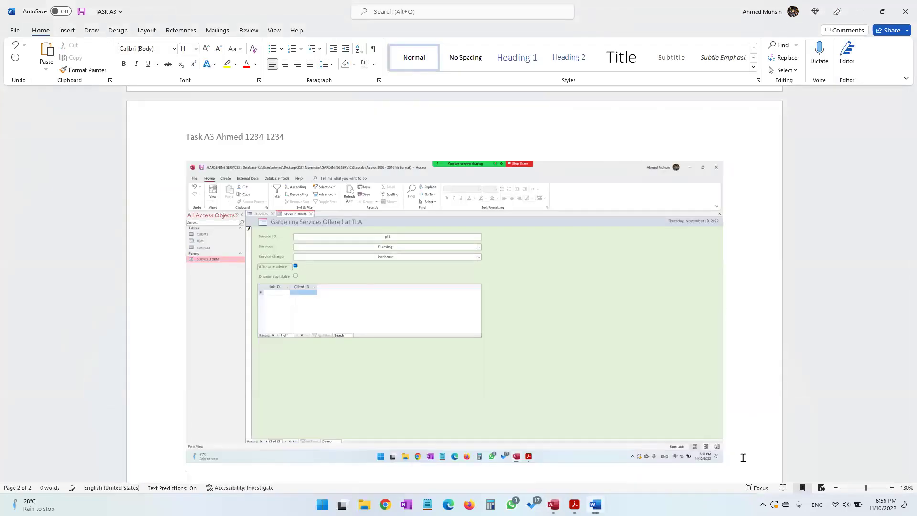
key(ctrl+v)
- Check the resave instruction in the practical paper and save the TASK A3 document in Word
key(alt+Tab)
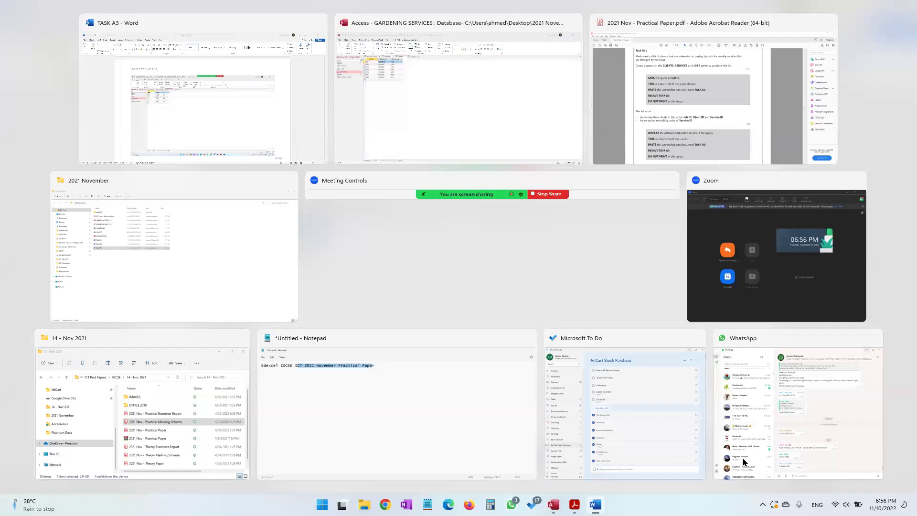
key(Tab)
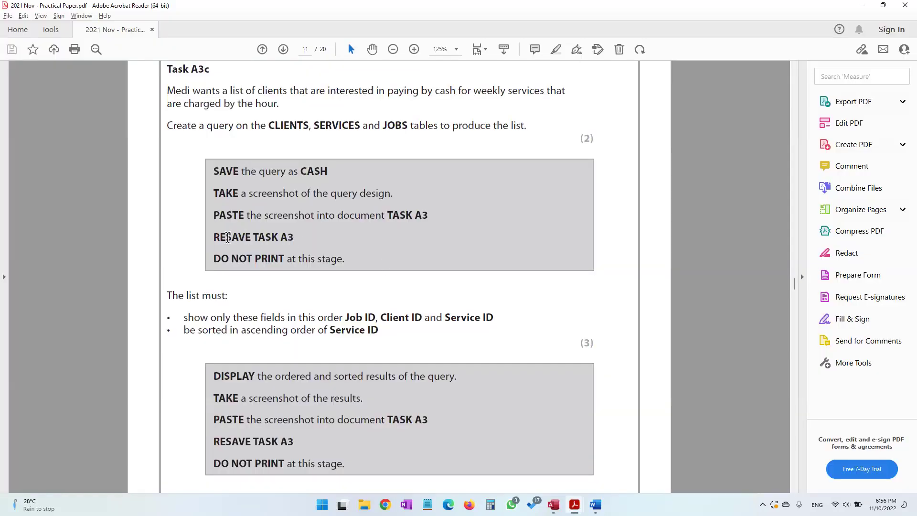
drag(228, 237, 304, 237)
click(304, 237)
click(554, 505)
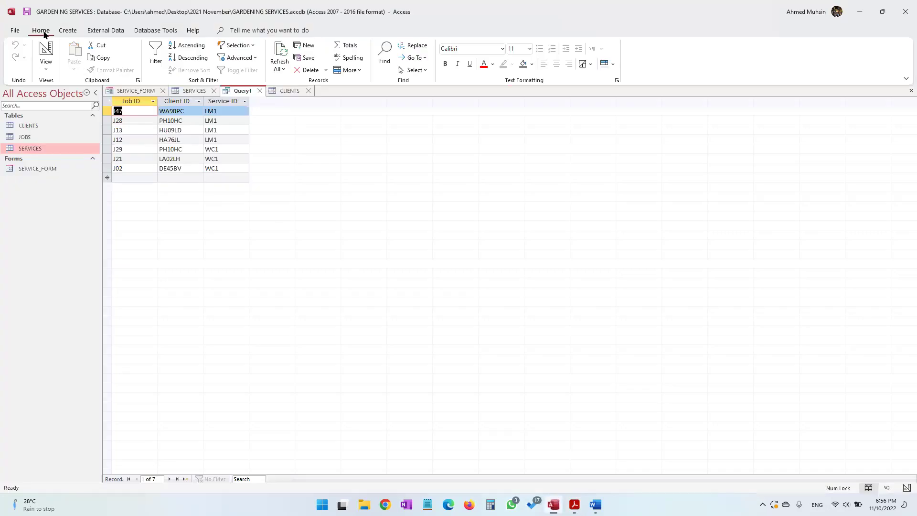
click(595, 504)
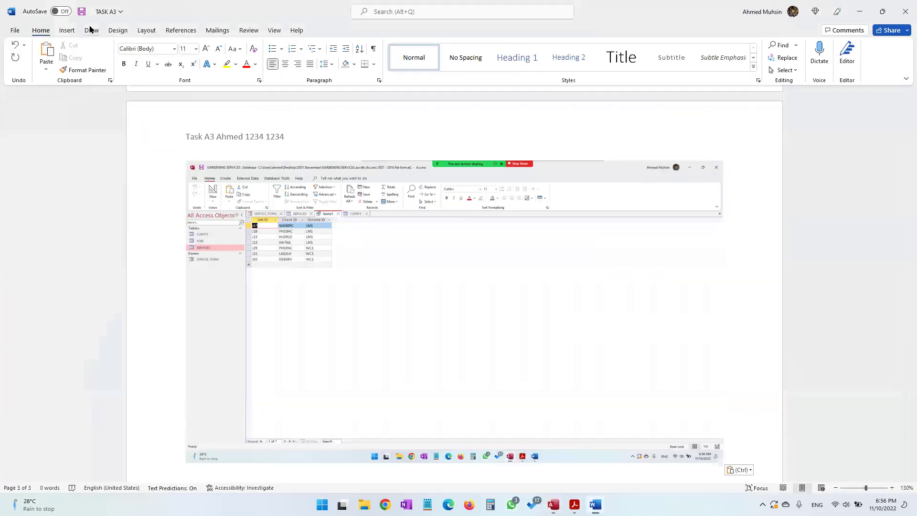
click(82, 12)
- Reread the field order, sorting and results screenshot requirements for Task A3c in the practical paper
click(574, 504)
drag(267, 256, 319, 264)
scroll(270, 276, down, 2)
drag(189, 264, 389, 282)
click(315, 340)
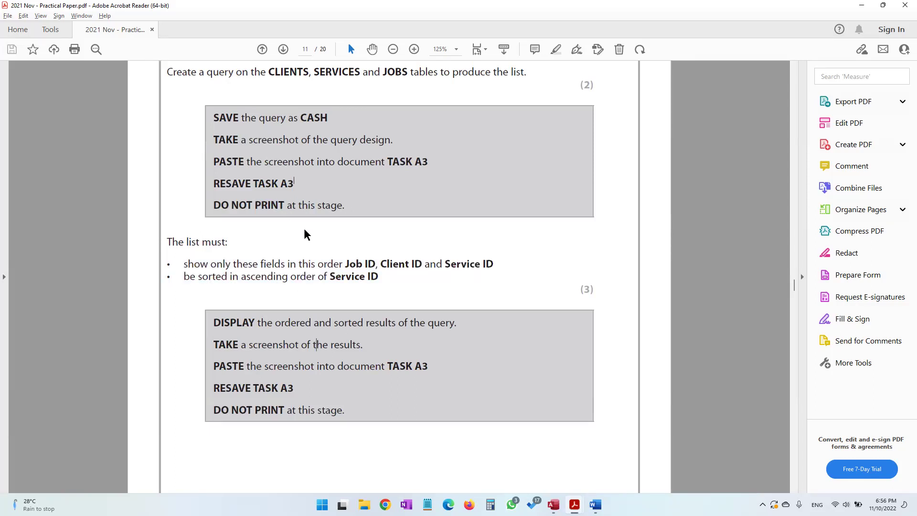
scroll(304, 229, up, 2)
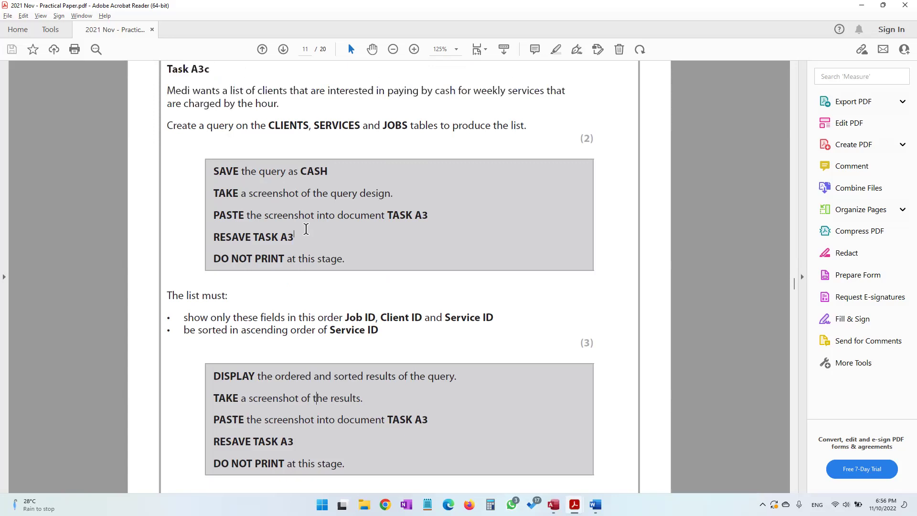
- Check the query name required by the practical paper and save the query in Access as CASH
drag(213, 171, 328, 173)
key(alt+Tab)
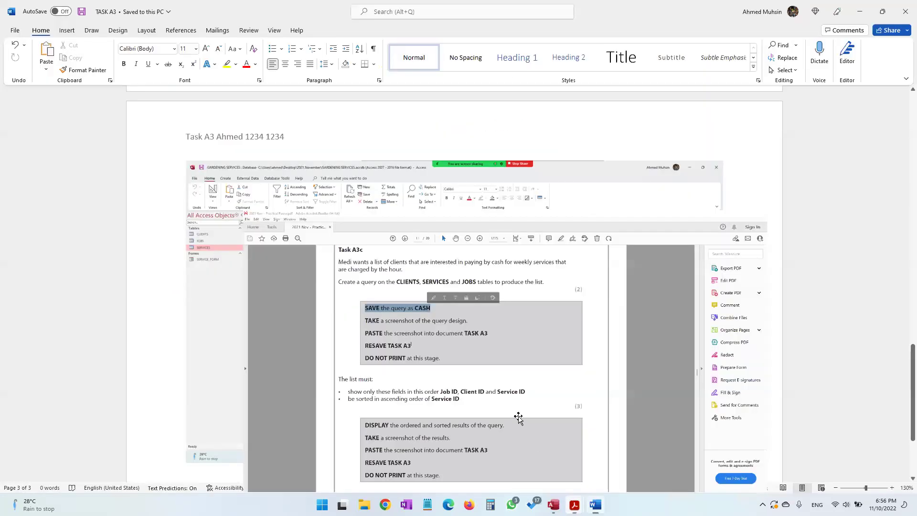
key(alt+Tab)
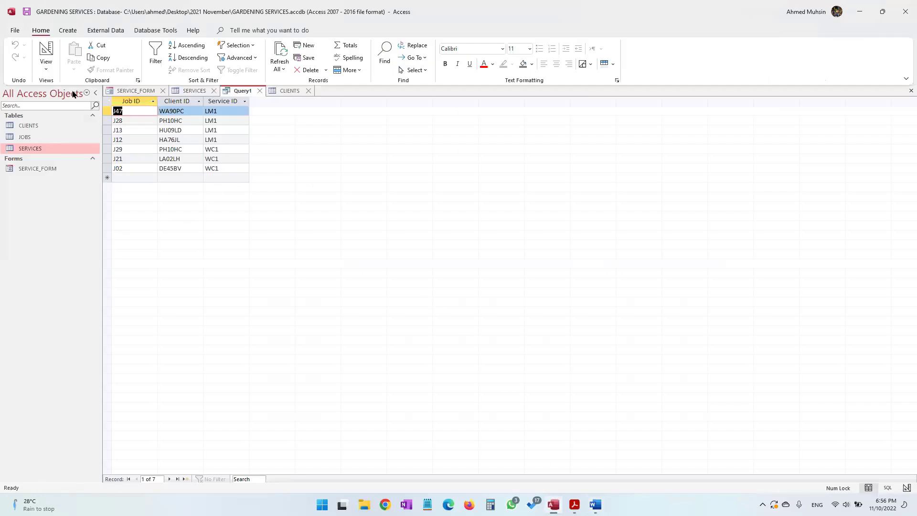
click(27, 12)
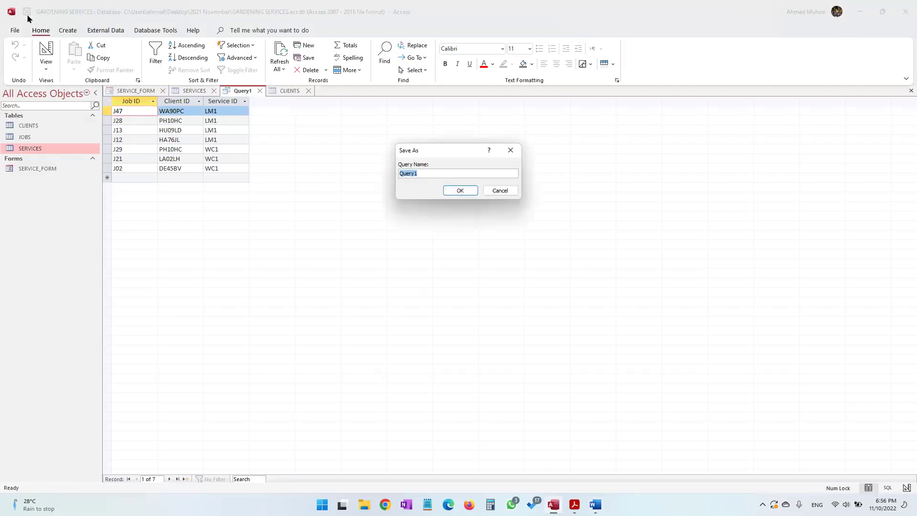
text(CASH)
key(Return)
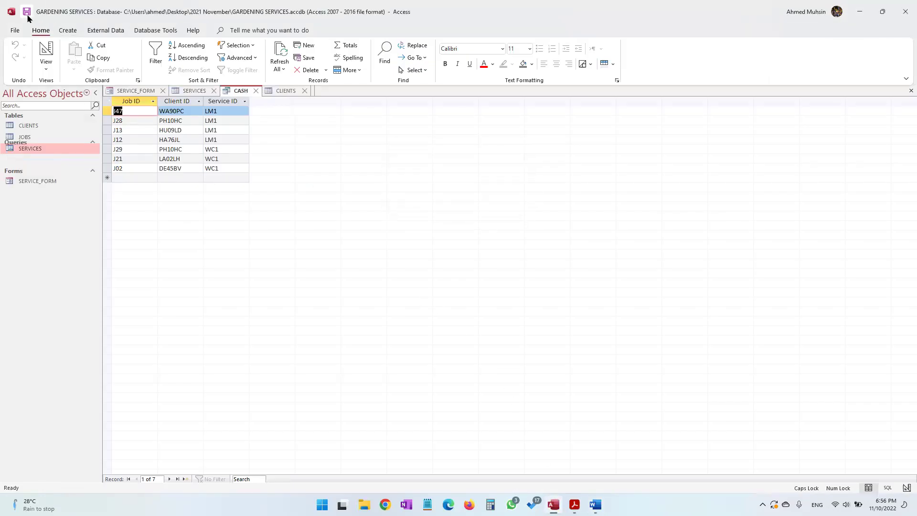
- Check the paper's design screenshot instruction and switch the CASH query to Design View in Access
click(574, 504)
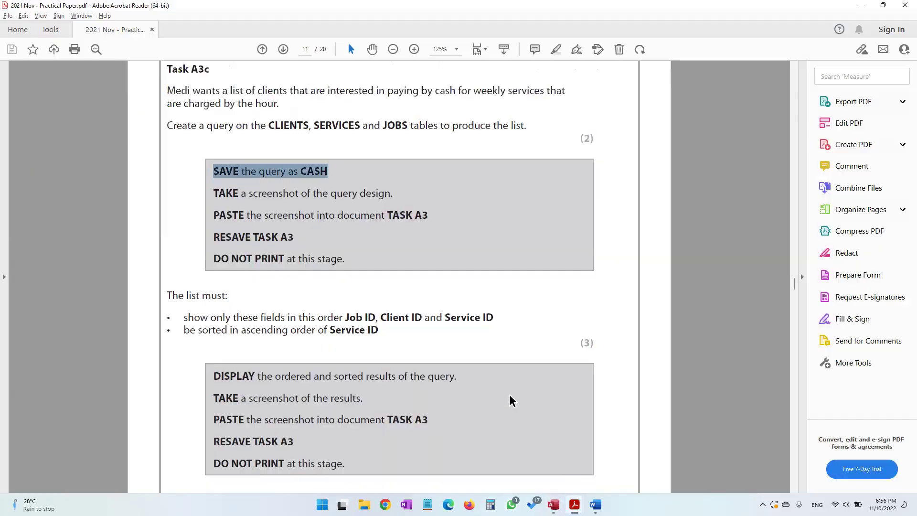
drag(249, 193, 393, 194)
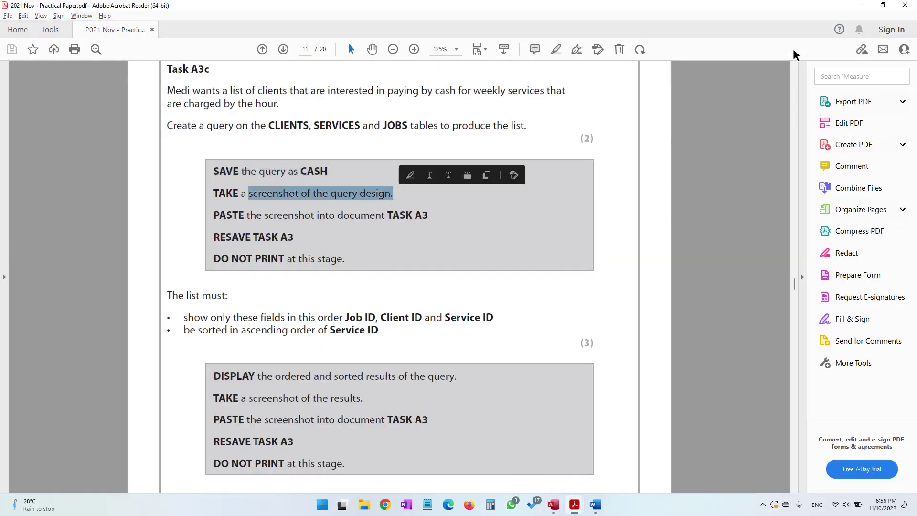
click(866, 8)
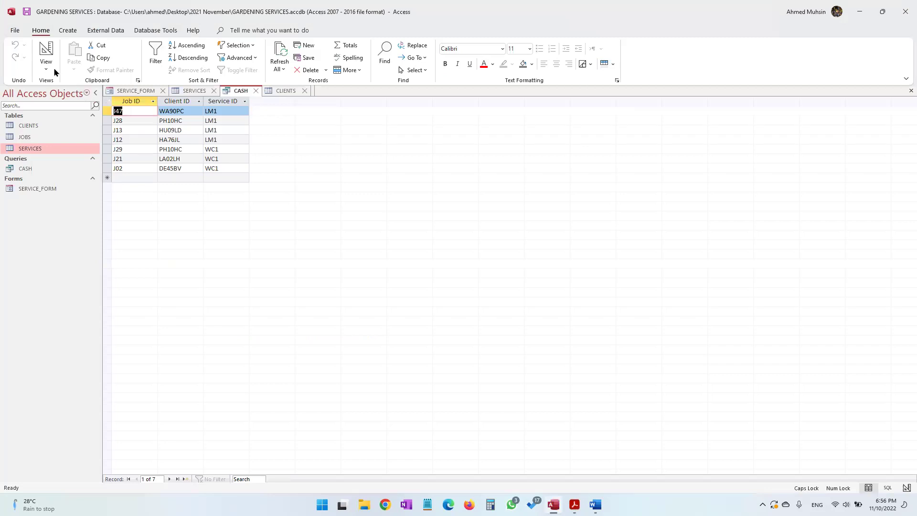
click(47, 67)
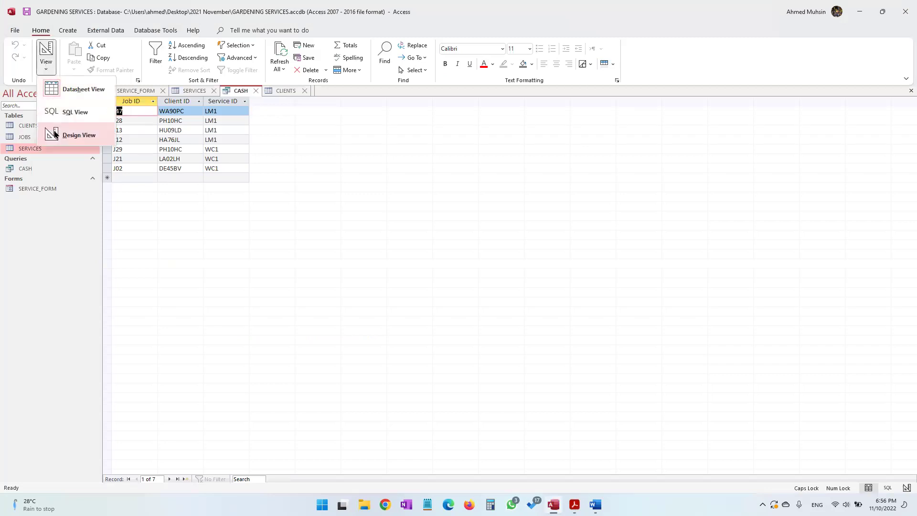
click(55, 132)
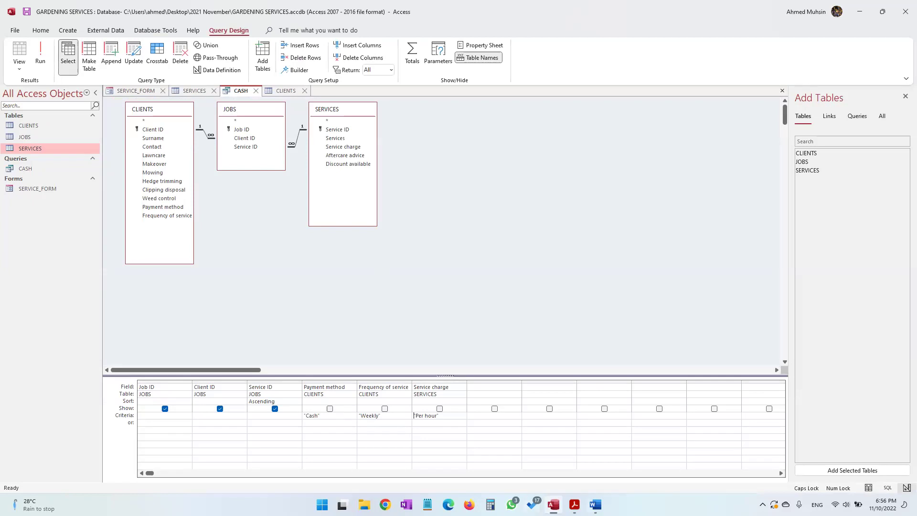
- Replace the query results image in Word's TASK A3 with a screenshot of the CASH query design and add a line below it
key(alt+Tab)
click(508, 327)
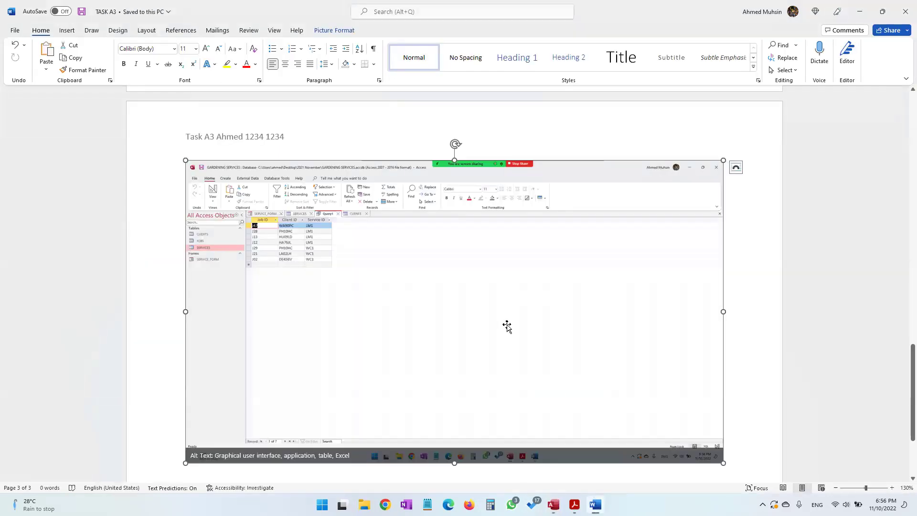
key(ctrl+v)
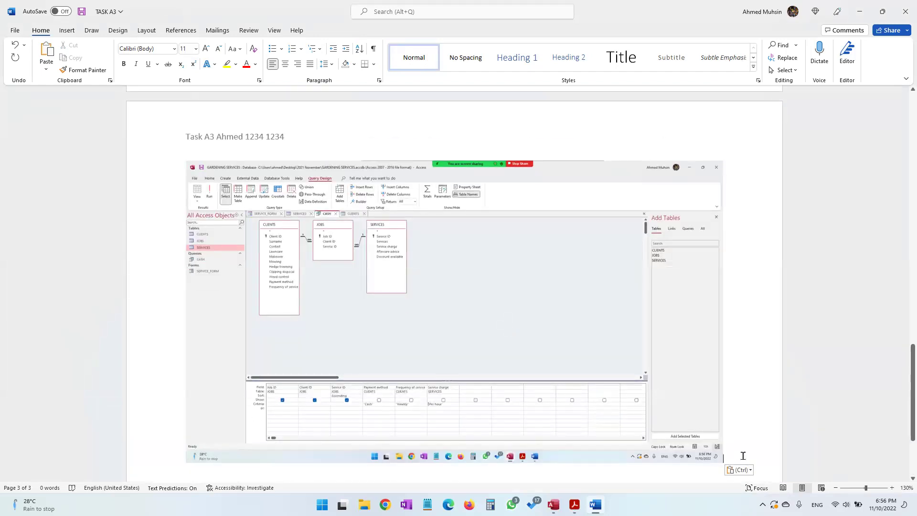
key(Return)
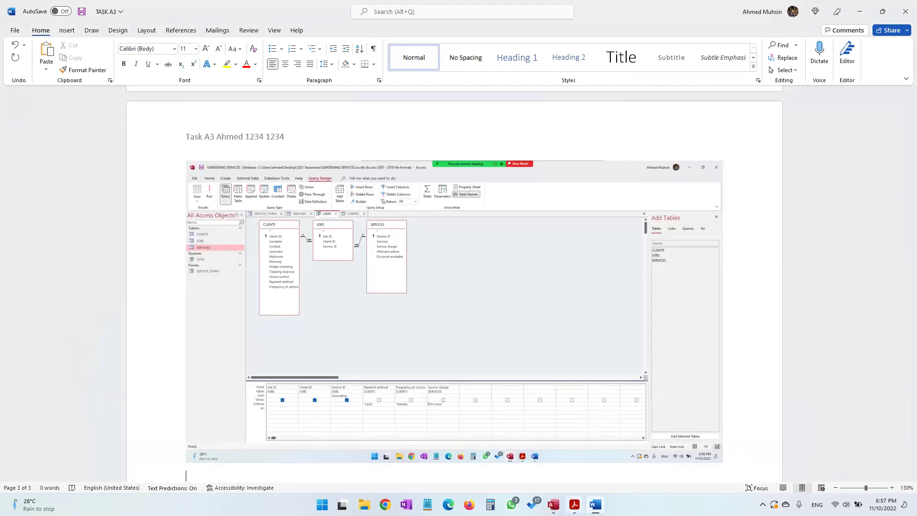
- Check the paste and resave instructions in the practical paper and save the TASK A3 document in Word
click(574, 504)
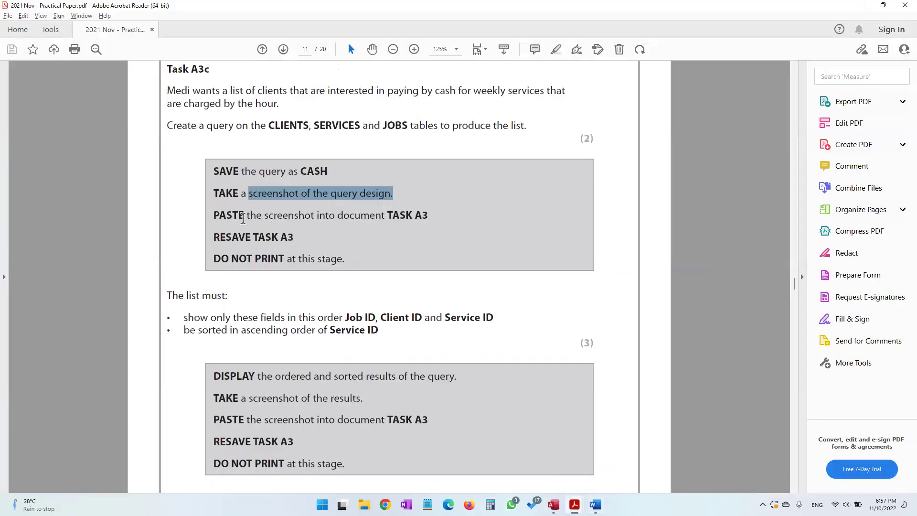
drag(213, 214, 319, 213)
drag(214, 237, 294, 238)
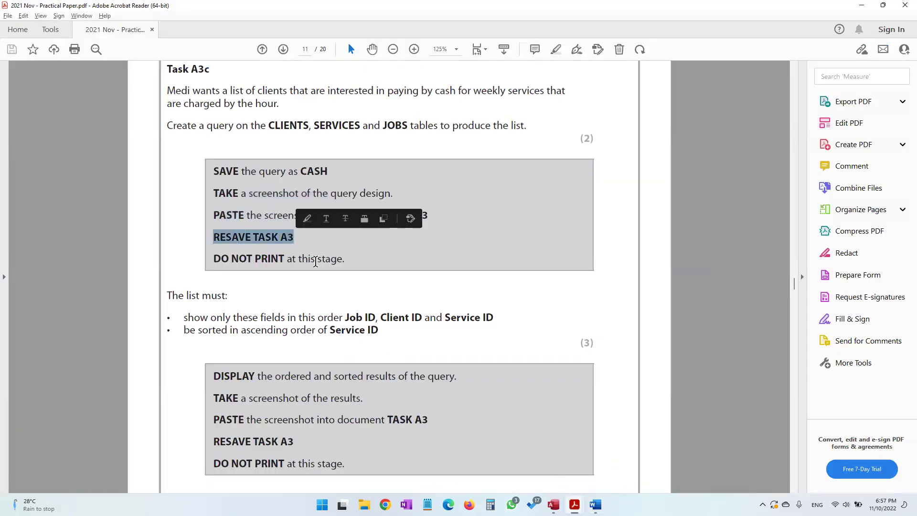
key(alt+Tab)
key(ctrl+s)
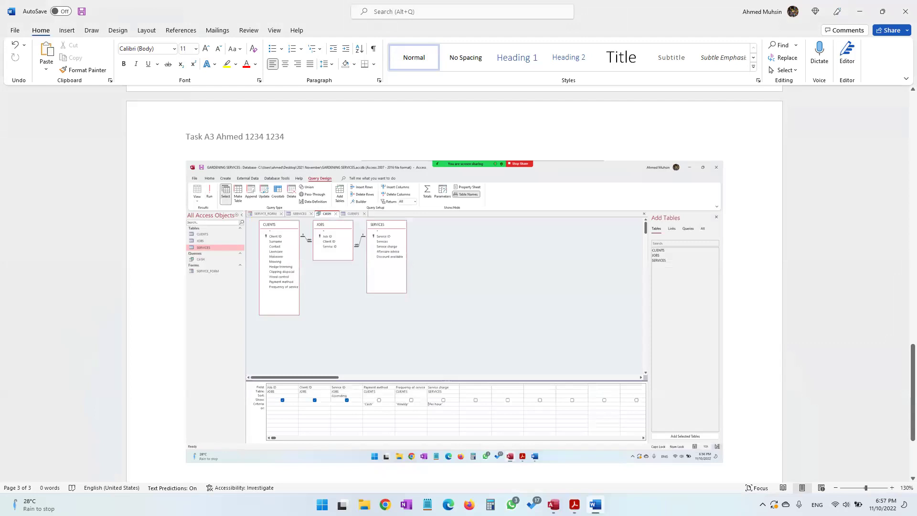
- Reread the field order and results screenshot instructions in the practical paper, and run the CASH query in Access
click(574, 504)
drag(233, 375, 286, 377)
click(189, 313)
drag(189, 313, 421, 319)
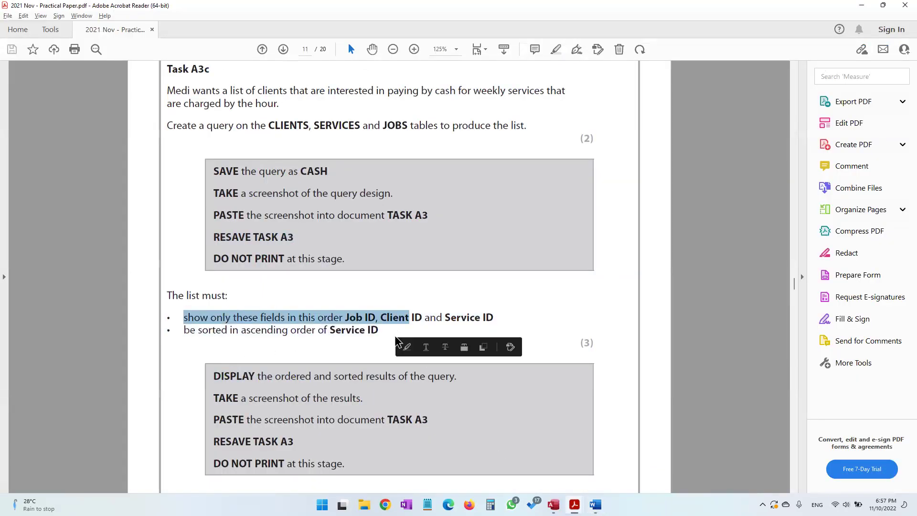
drag(258, 376, 448, 377)
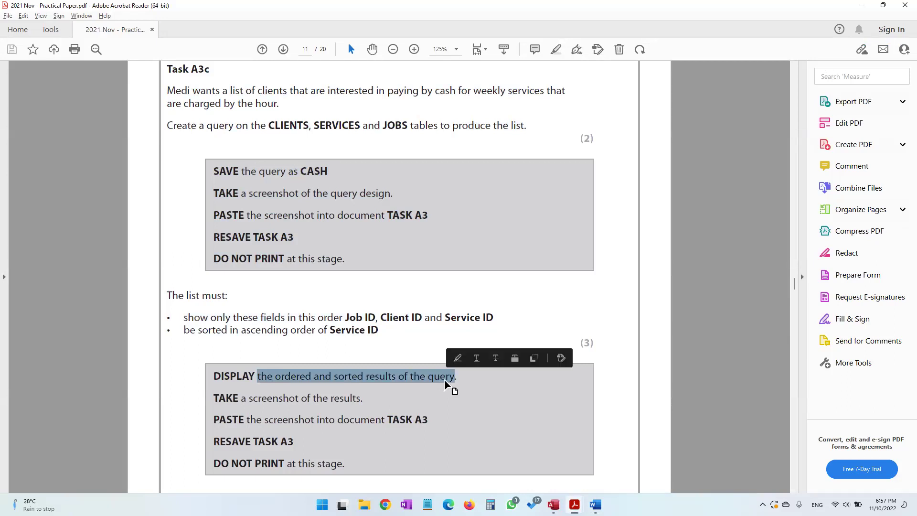
drag(249, 398, 363, 398)
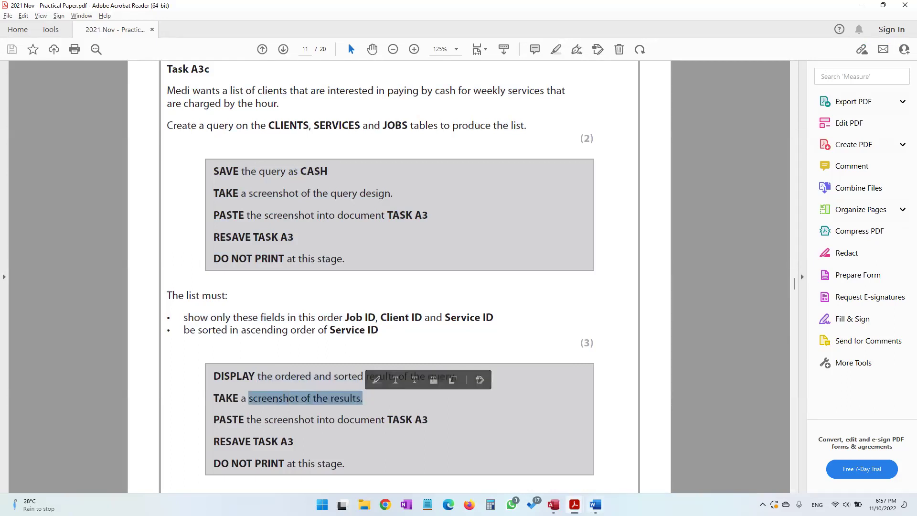
click(553, 504)
click(40, 57)
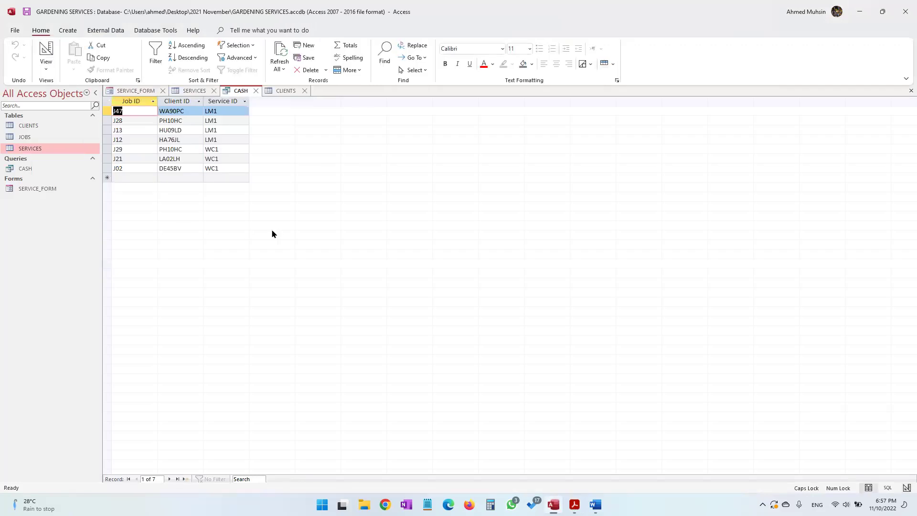
- Paste the CASH results screenshot below the query design in Word's TASK A3 and resave the document as the paper requires
click(595, 504)
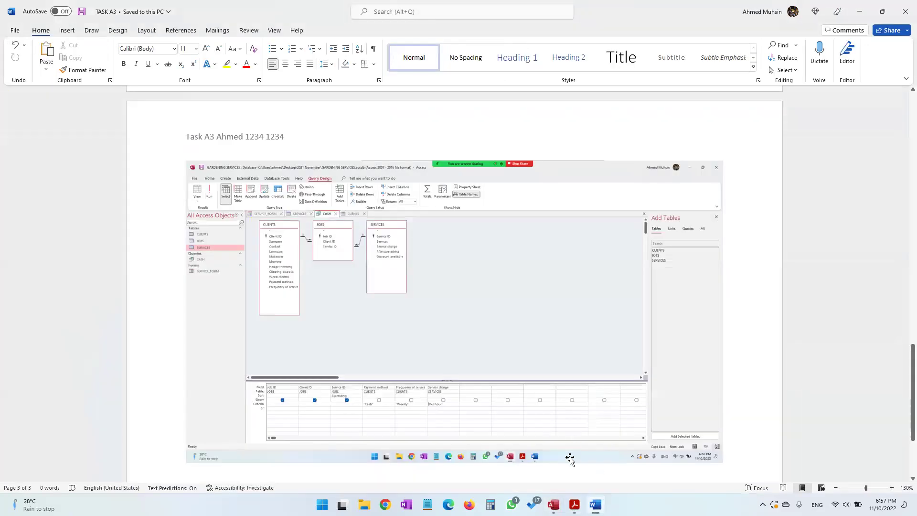
key(ctrl+v)
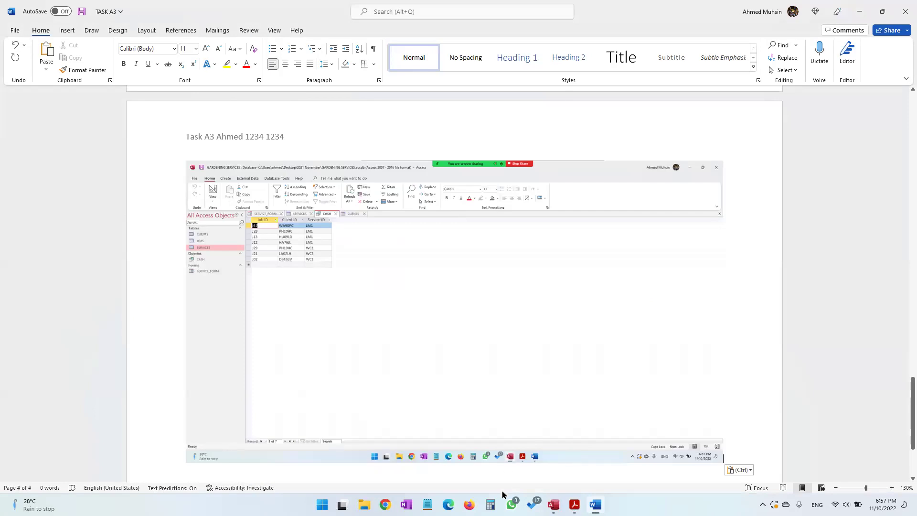
key(alt+Tab)
key(alt+Tab)
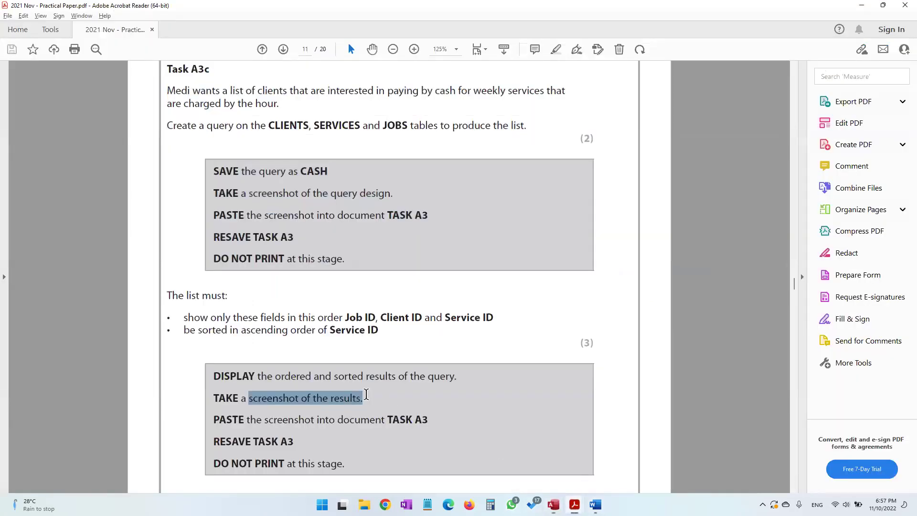
click(289, 437)
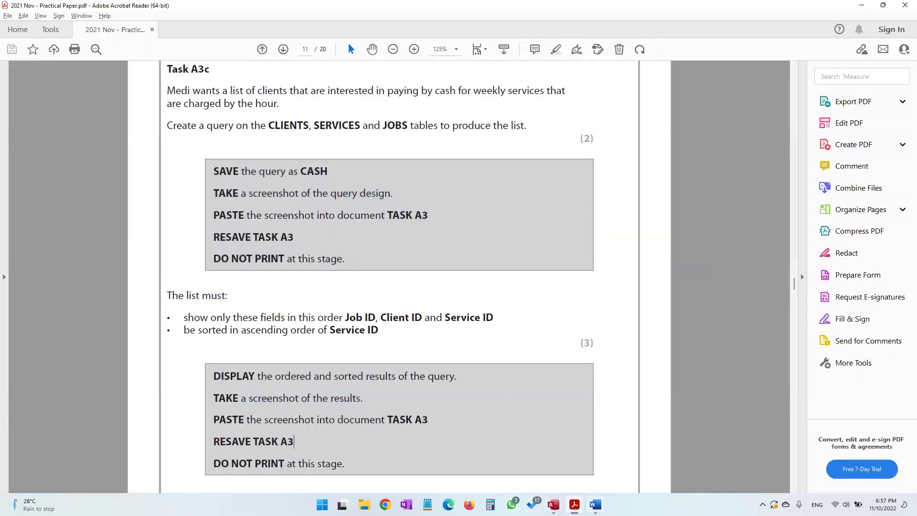
key(alt+Tab)
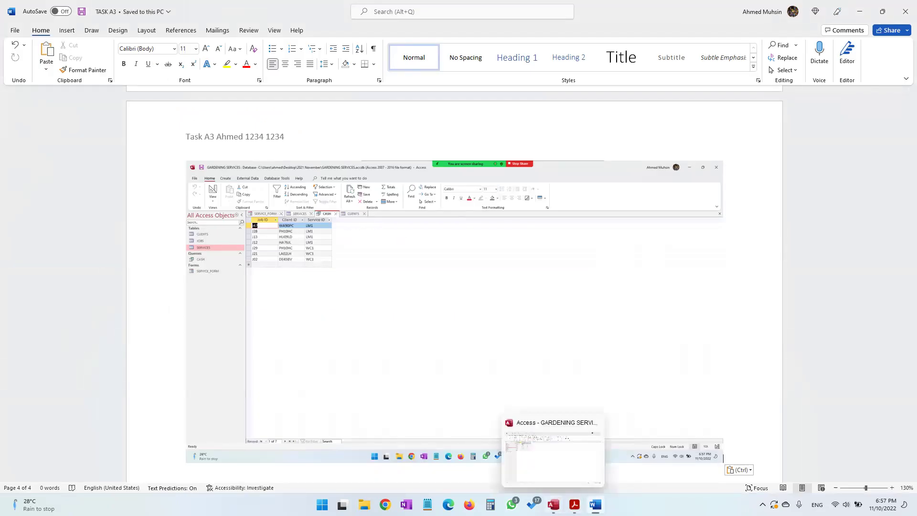
- Read the Task A3d requirements for LAWN_QUERY and LAWN_REPORT on page 12 of the practical paper
click(574, 504)
scroll(423, 348, down, 10)
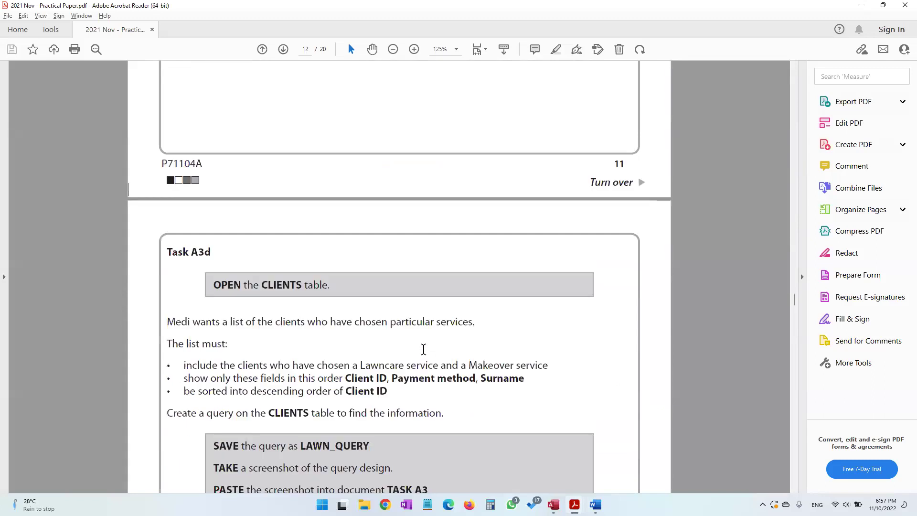
scroll(423, 348, down, 3)
scroll(423, 348, up, 2)
scroll(423, 349, down, 2)
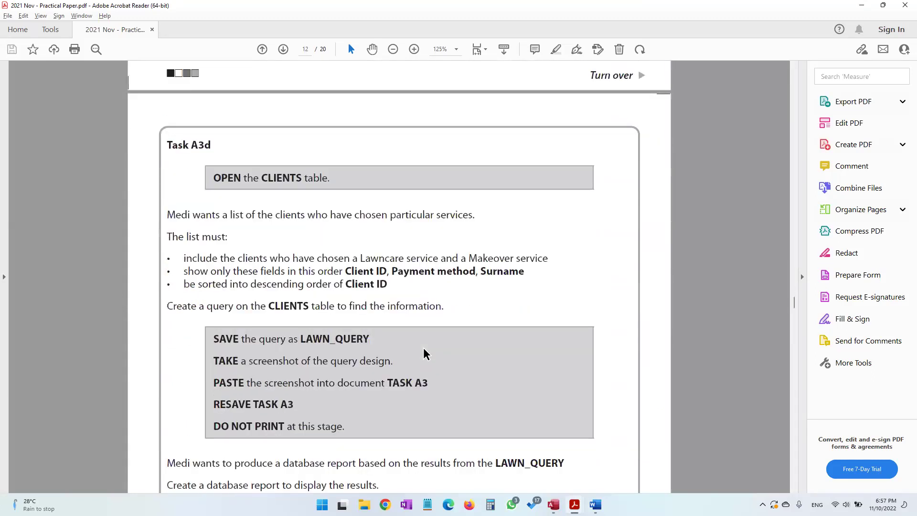
scroll(424, 351, down, 3)
scroll(229, 165, up, 3)
scroll(249, 230, down, 20)
scroll(246, 241, up, 20)
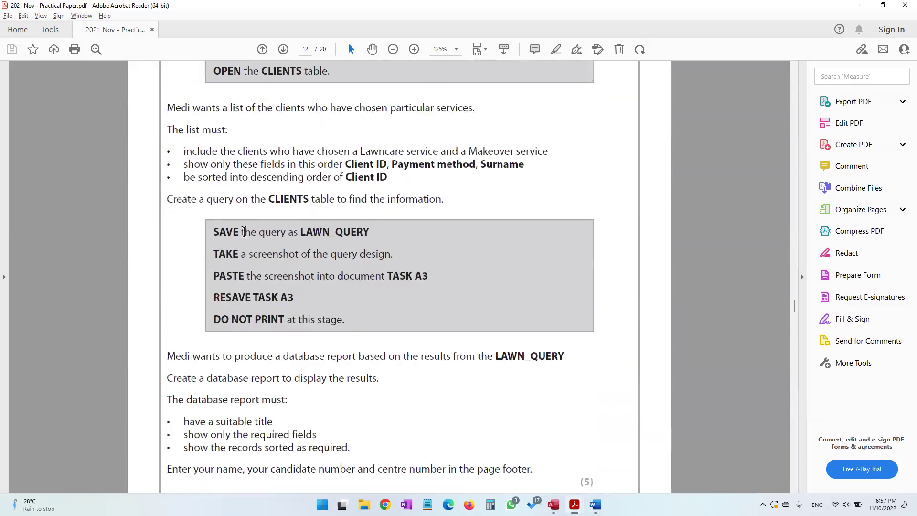
scroll(238, 229, down, 1)
scroll(234, 239, down, 15)
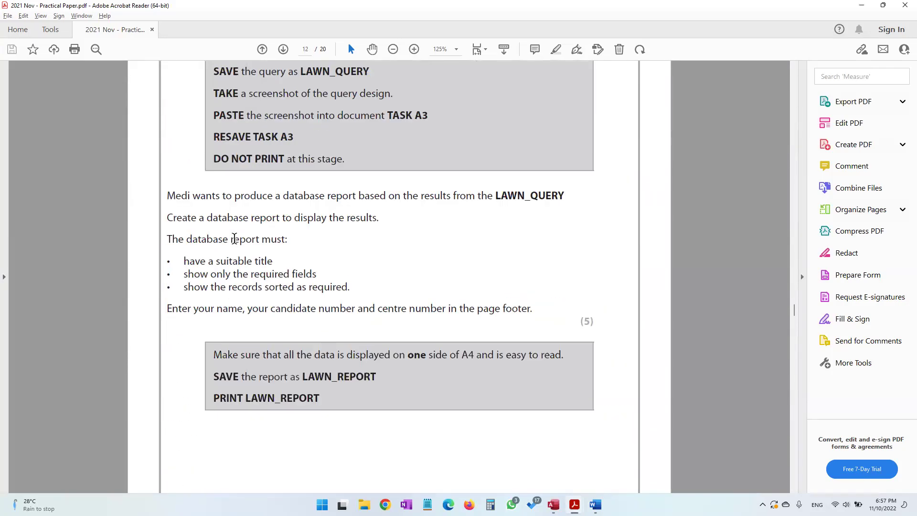
scroll(234, 240, up, 7)
scroll(234, 238, up, 8)
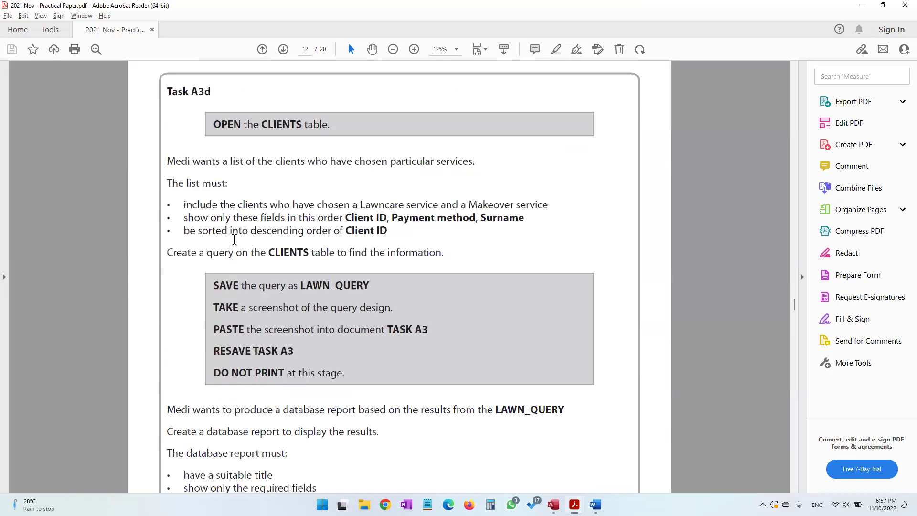